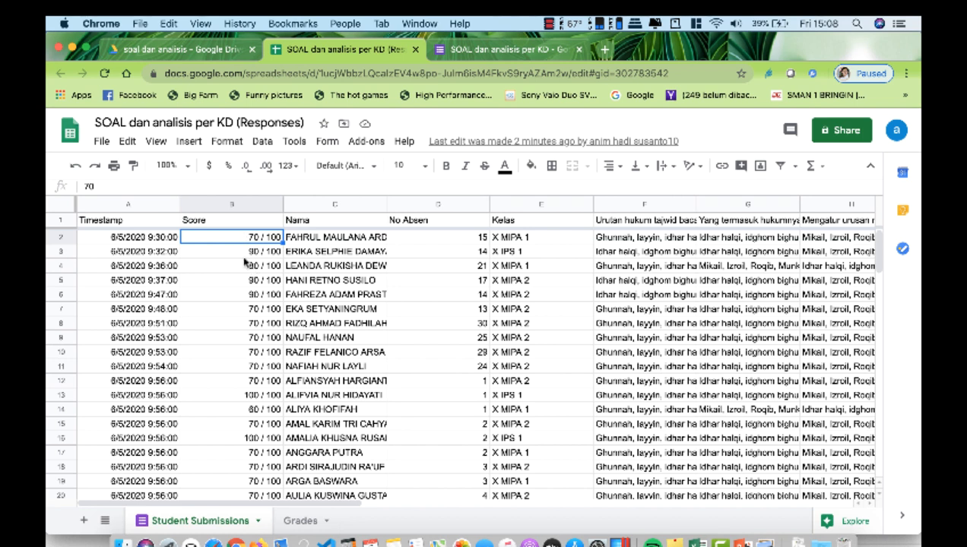
# Examine the raw scores and the answers to the first three questions in the upper rows of the Student Submissions sheet
pyautogui.click(244, 257)
pyautogui.click(245, 297)
pyautogui.click(630, 242)
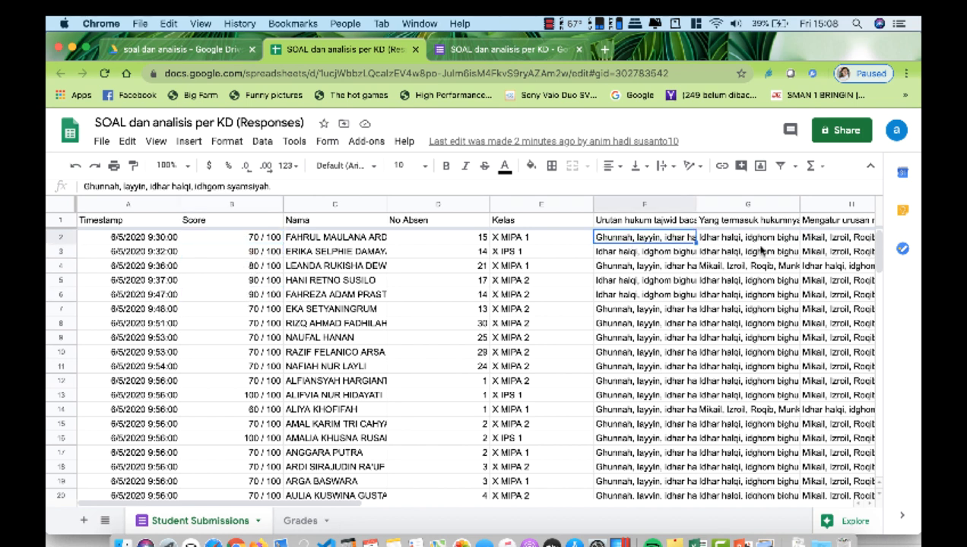
pyautogui.click(748, 240)
pyautogui.click(833, 245)
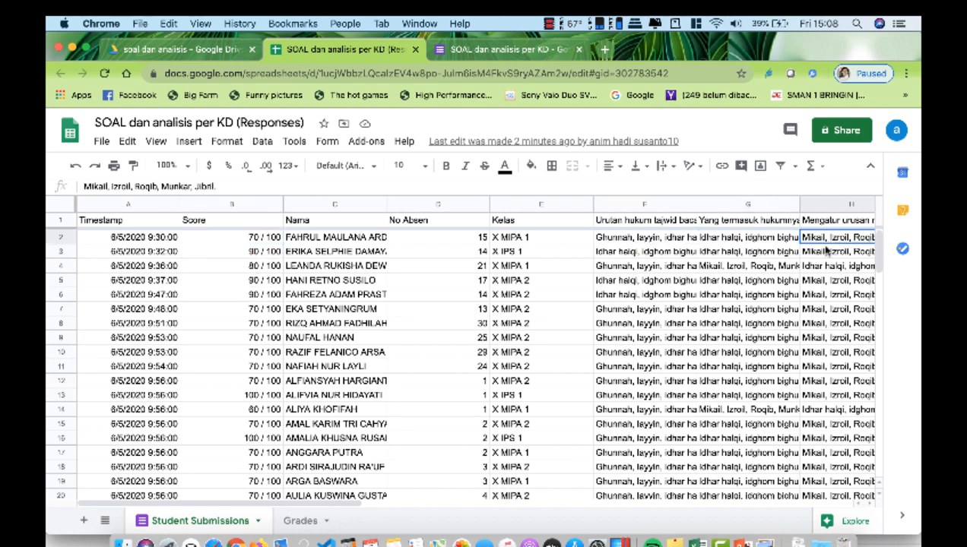
pyautogui.click(734, 298)
pyautogui.click(650, 298)
pyautogui.click(636, 268)
pyautogui.click(632, 240)
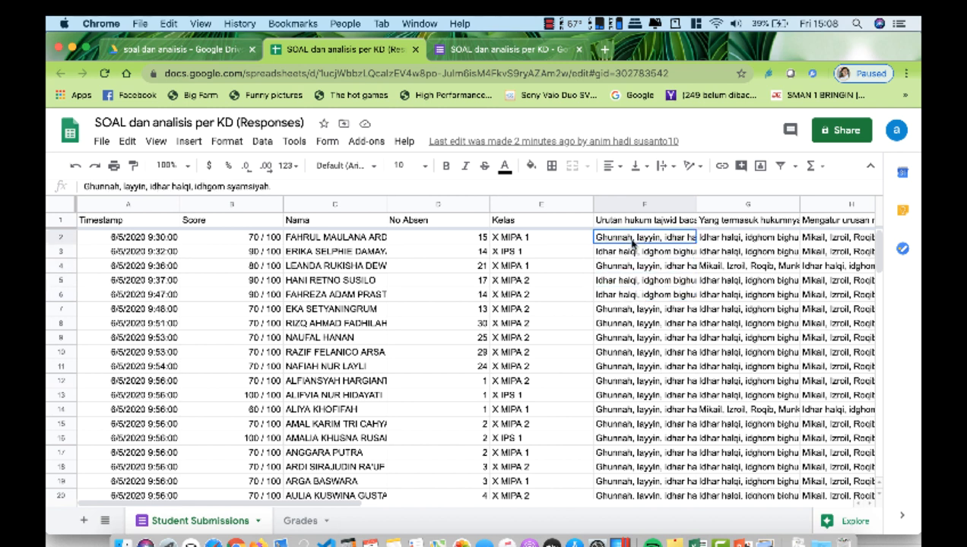
pyautogui.click(744, 253)
pyautogui.click(804, 267)
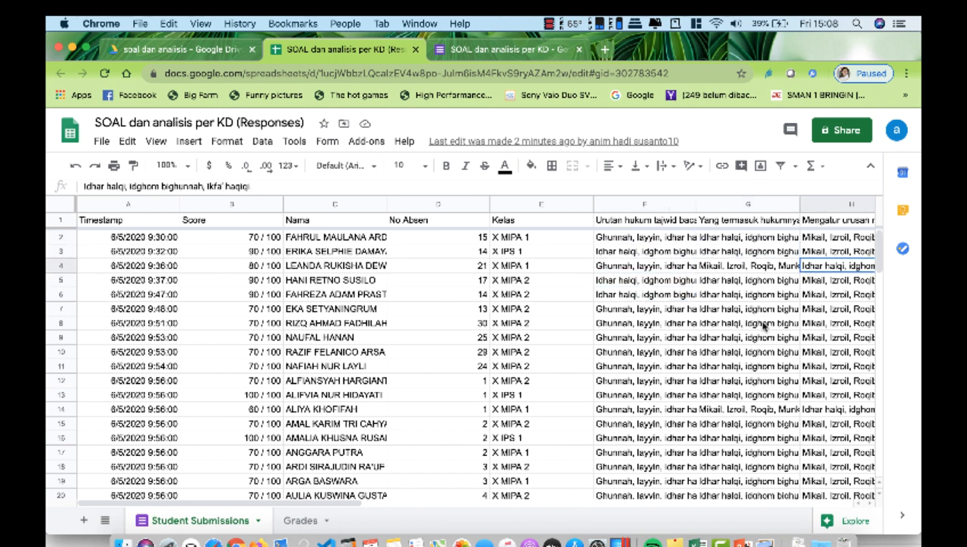
pyautogui.click(642, 241)
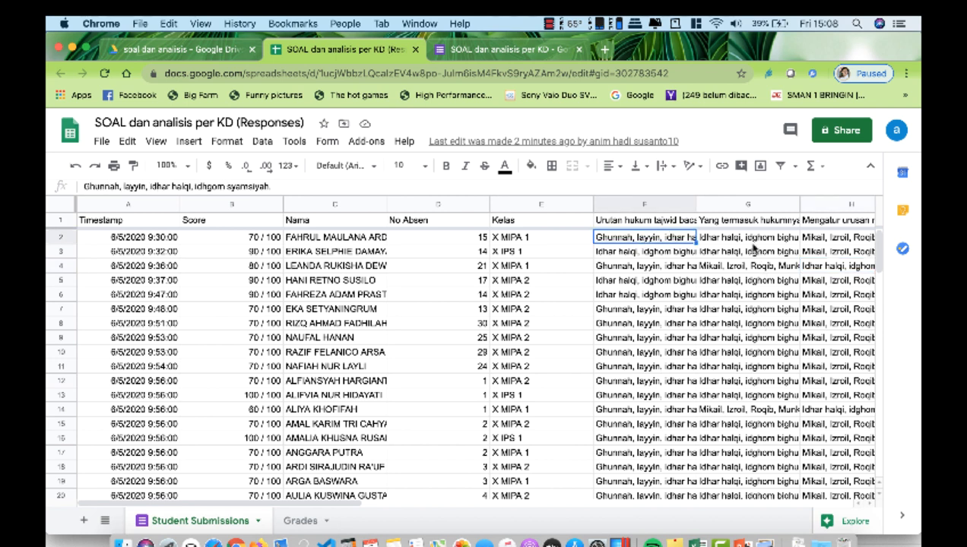
pyautogui.press('Right')
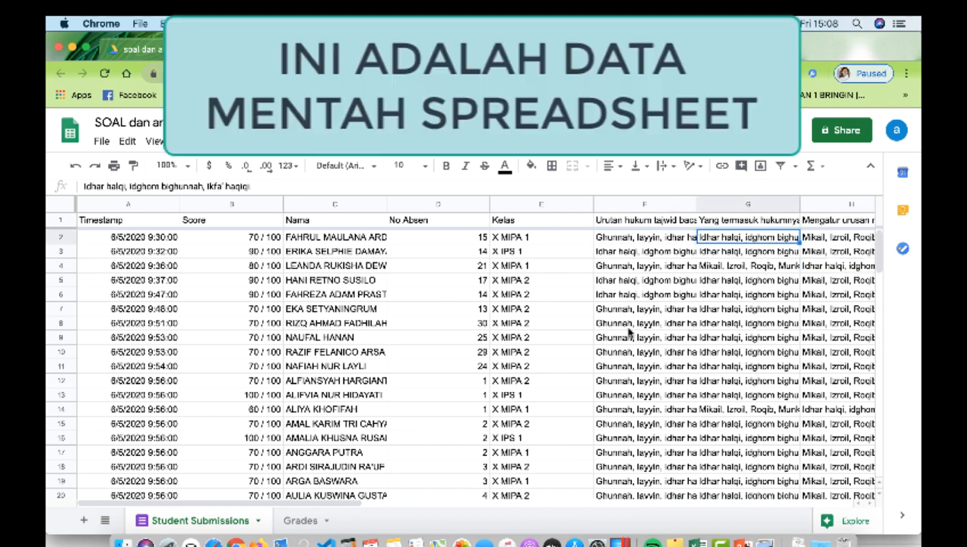
# Examine the submission in row 13 across its score, name, class and question answers
pyautogui.click(350, 395)
pyautogui.click(254, 397)
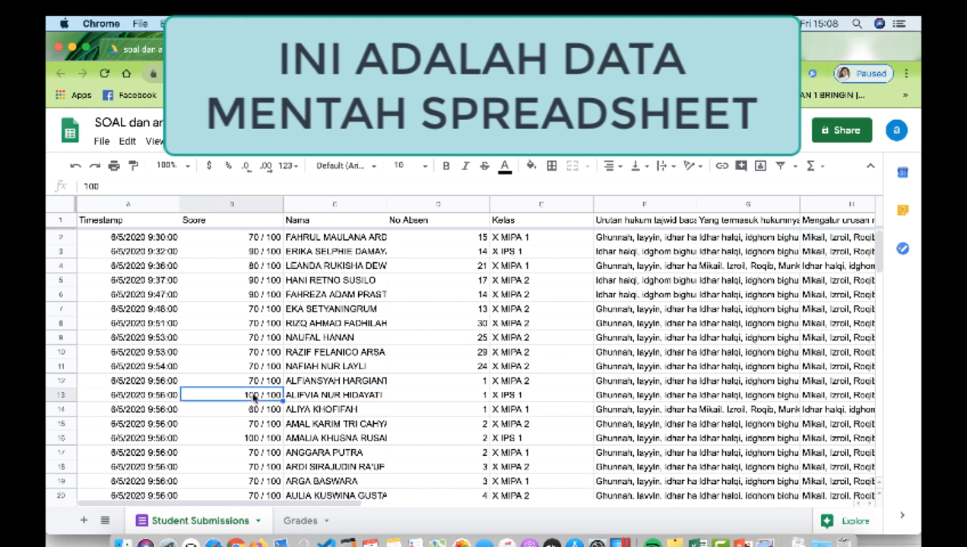
pyautogui.click(308, 395)
pyautogui.click(554, 399)
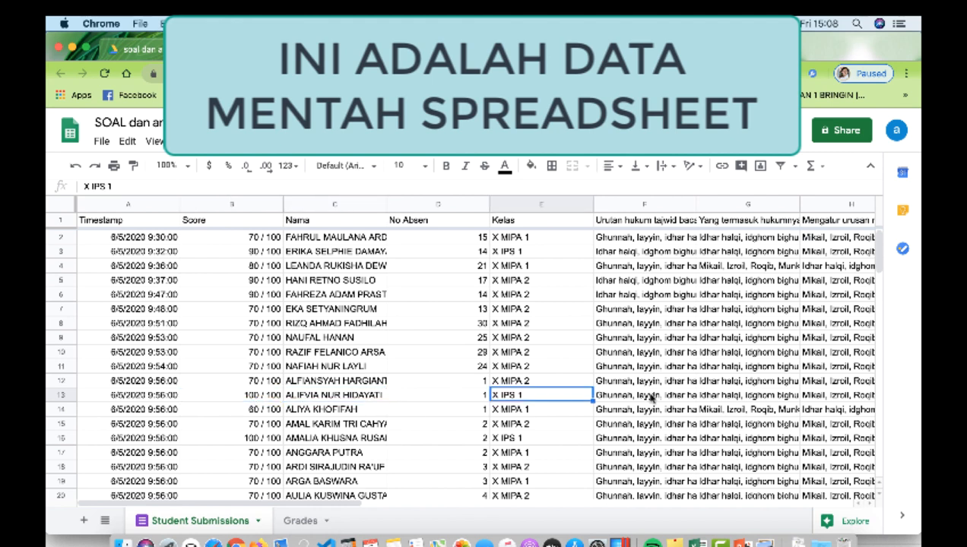
pyautogui.click(649, 396)
pyautogui.click(762, 396)
pyautogui.click(810, 397)
pyautogui.click(662, 398)
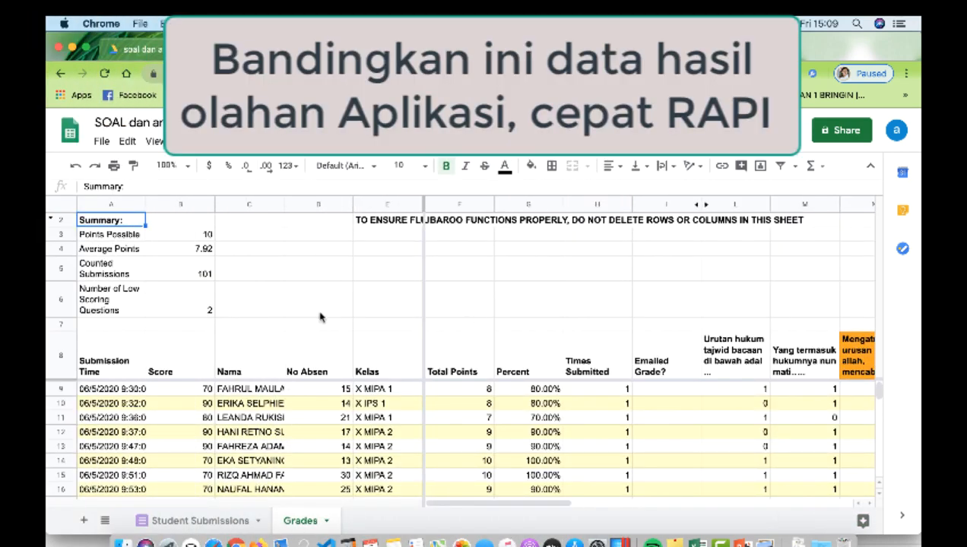
# Check the points possible, average points, counted submissions and low-scoring question count in the Grades sheet's summary
pyautogui.click(199, 235)
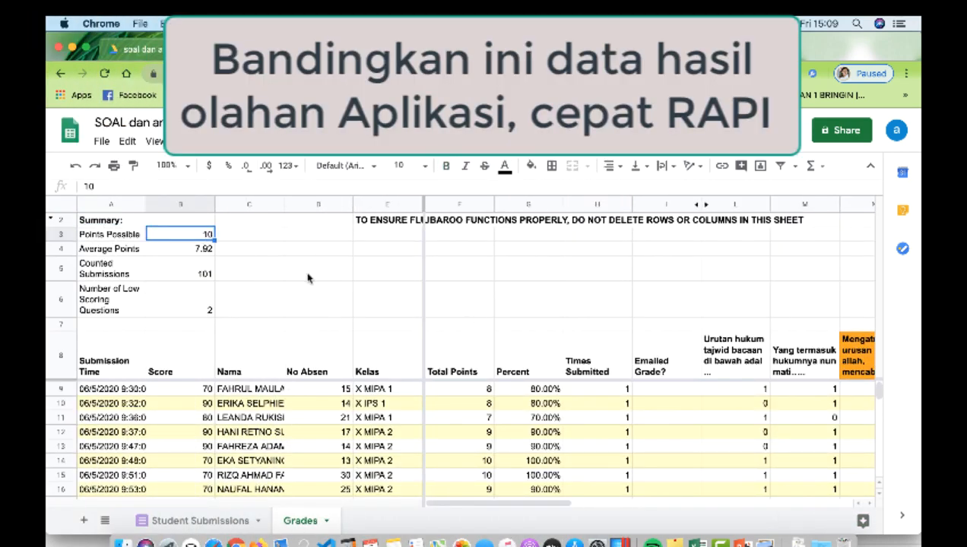
pyautogui.click(199, 249)
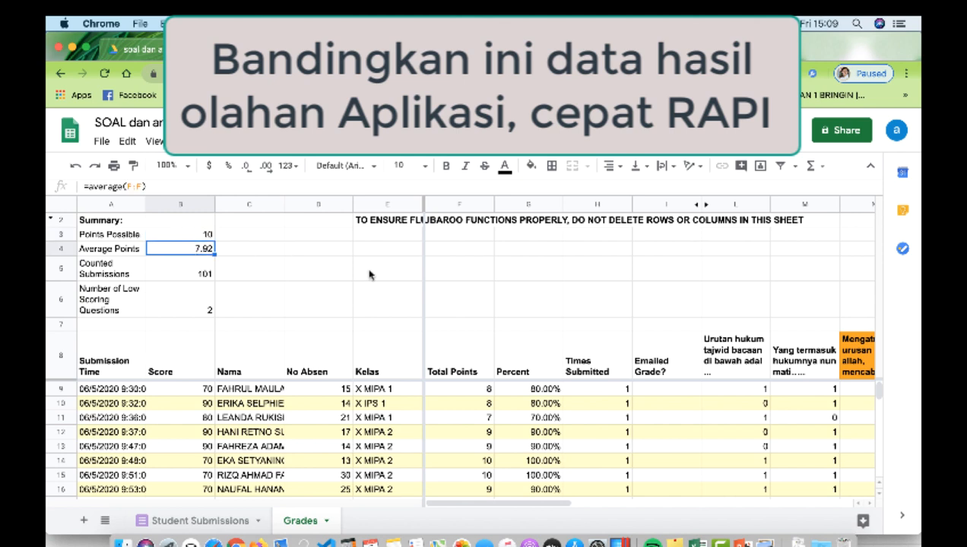
pyautogui.click(201, 278)
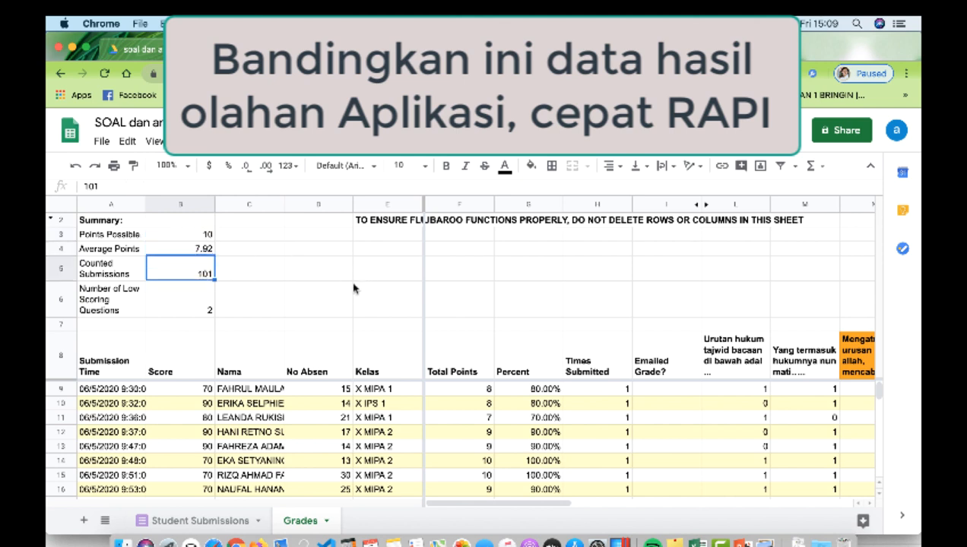
pyautogui.click(202, 308)
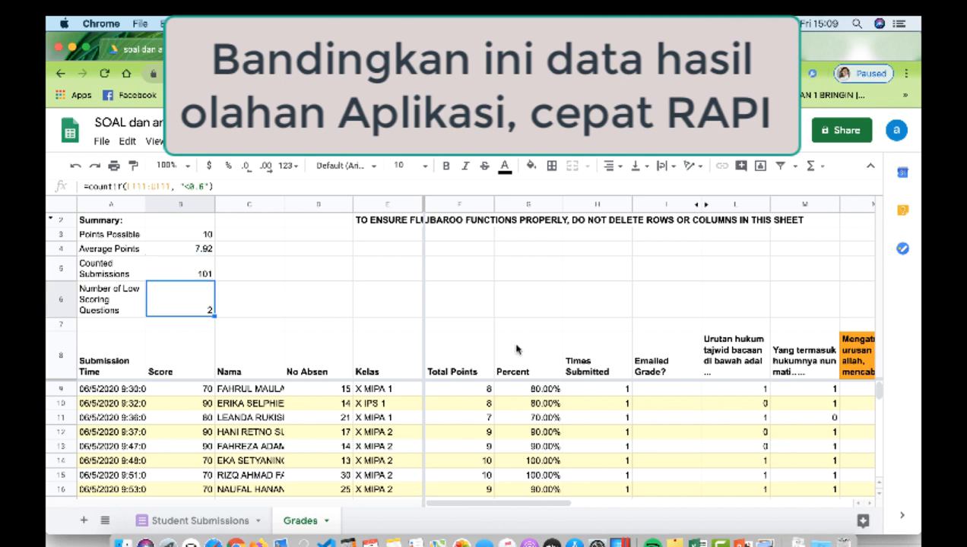
# Examine the orange-highlighted question columns and the student rows marked in red on the Grades sheet
pyautogui.hscroll(10, 745, 354)
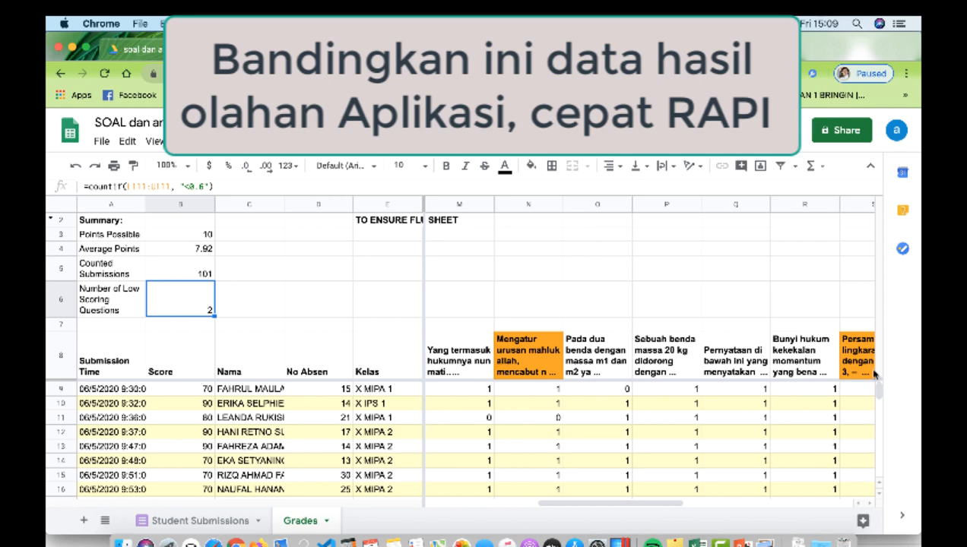
pyautogui.hscroll(-10, 647, 366)
pyautogui.scroll(-4, 411, 398)
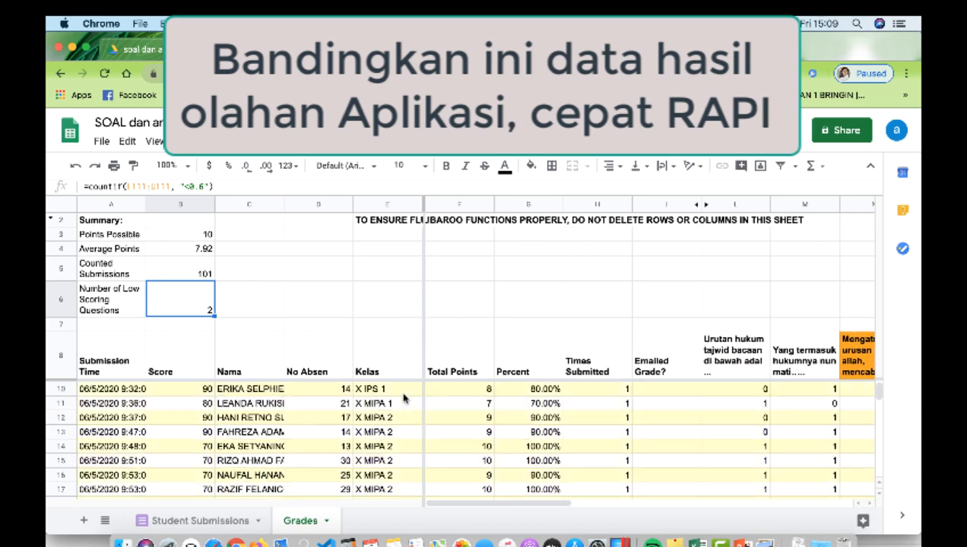
pyautogui.scroll(-3, 354, 423)
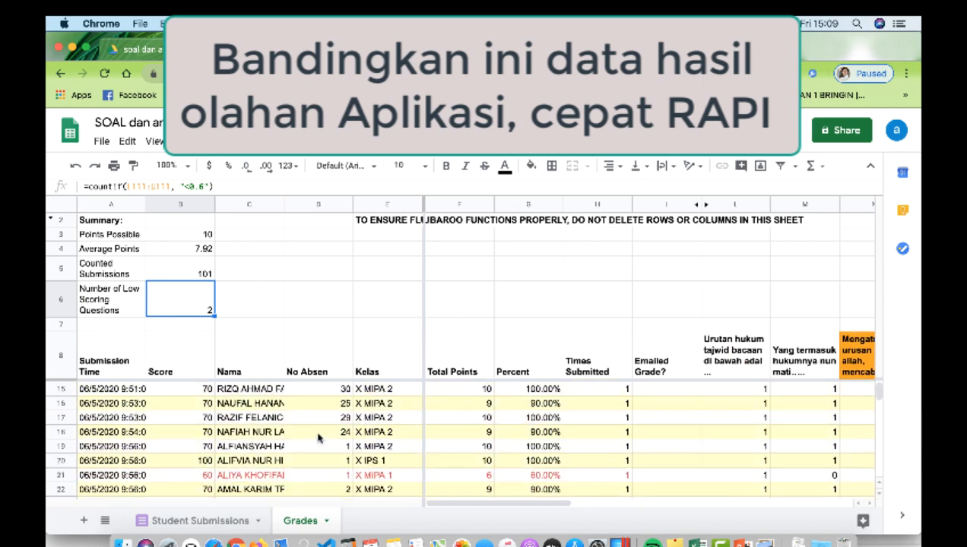
pyautogui.click(260, 463)
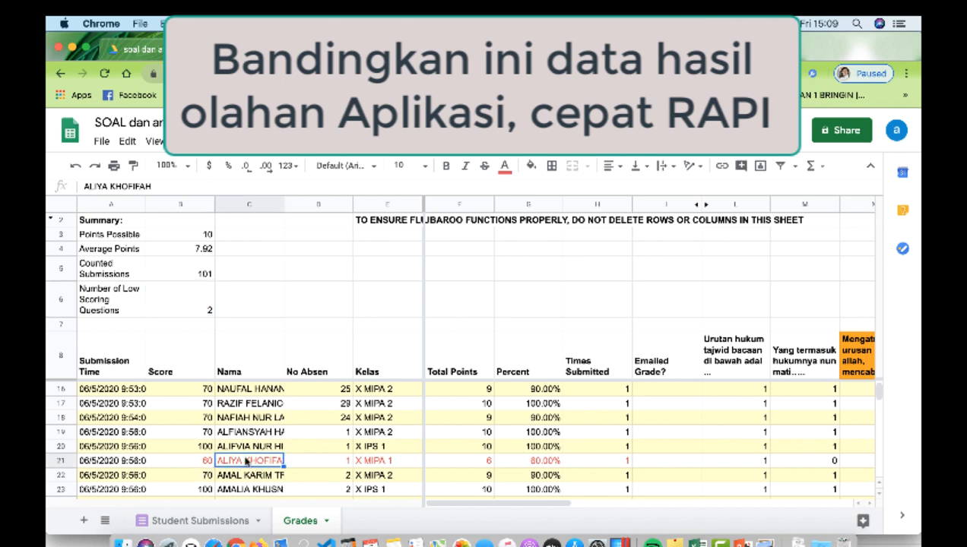
pyautogui.scroll(-6, 247, 461)
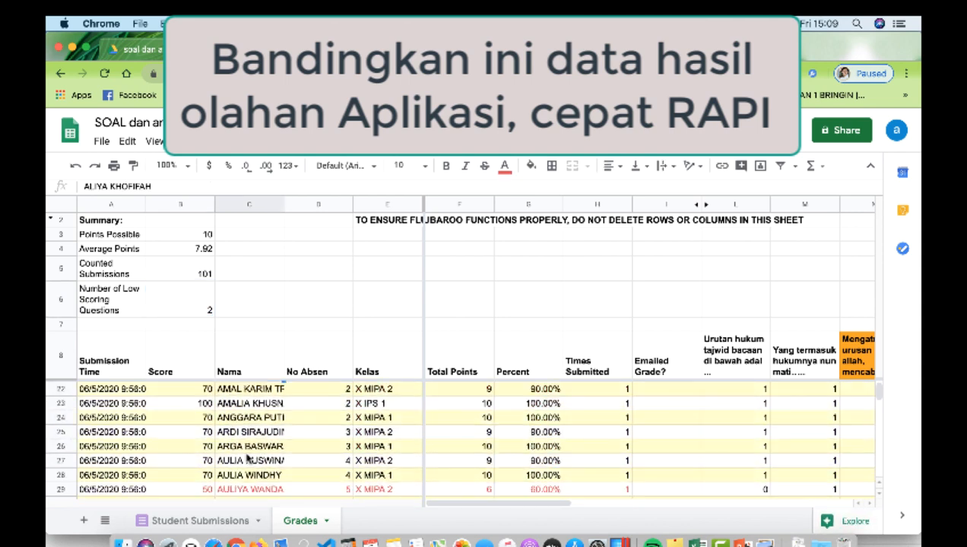
pyautogui.scroll(-3, 247, 456)
pyautogui.scroll(-8, 246, 456)
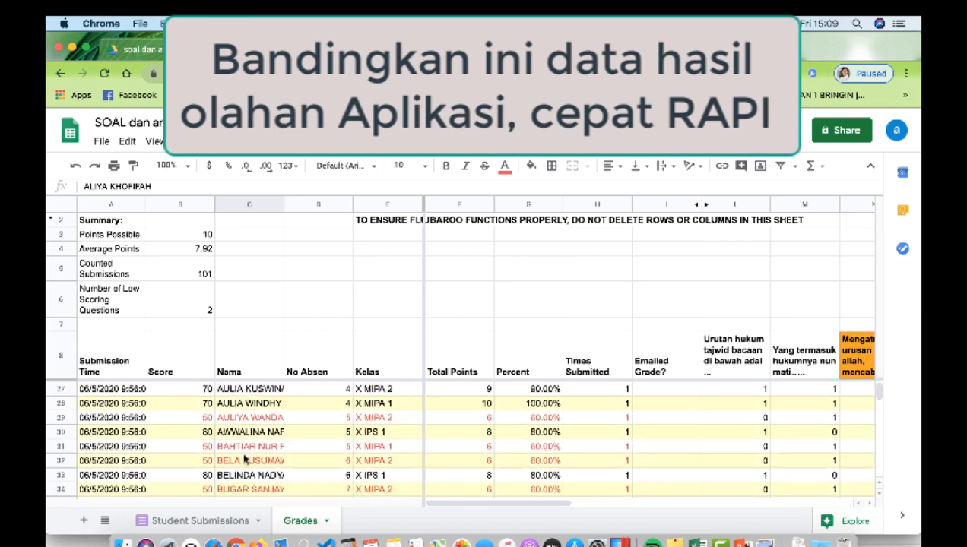
pyautogui.scroll(-3, 246, 460)
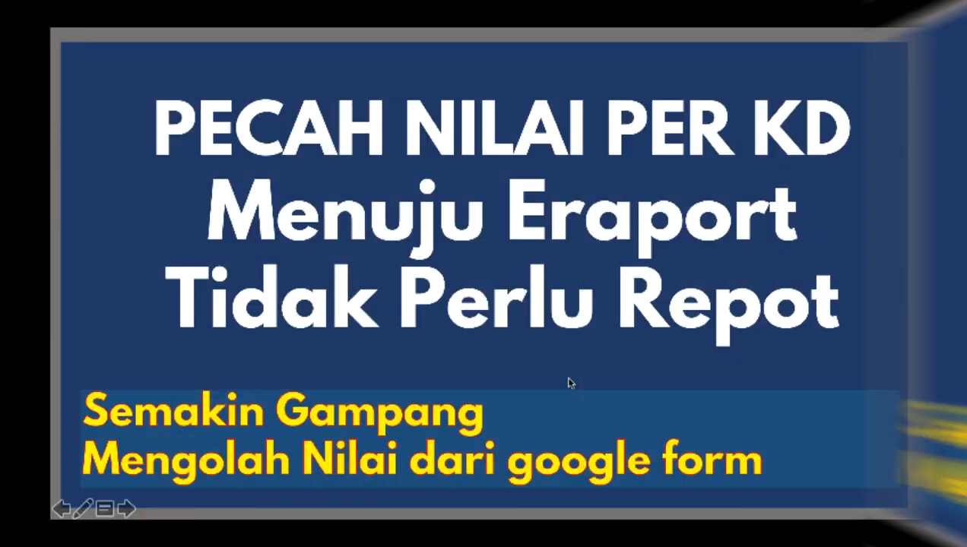
# Switch to Chrome and open the form "SOAL dan analisis per KD" and its Responses spreadsheet from the Drive folder
pyautogui.click(240, 532)
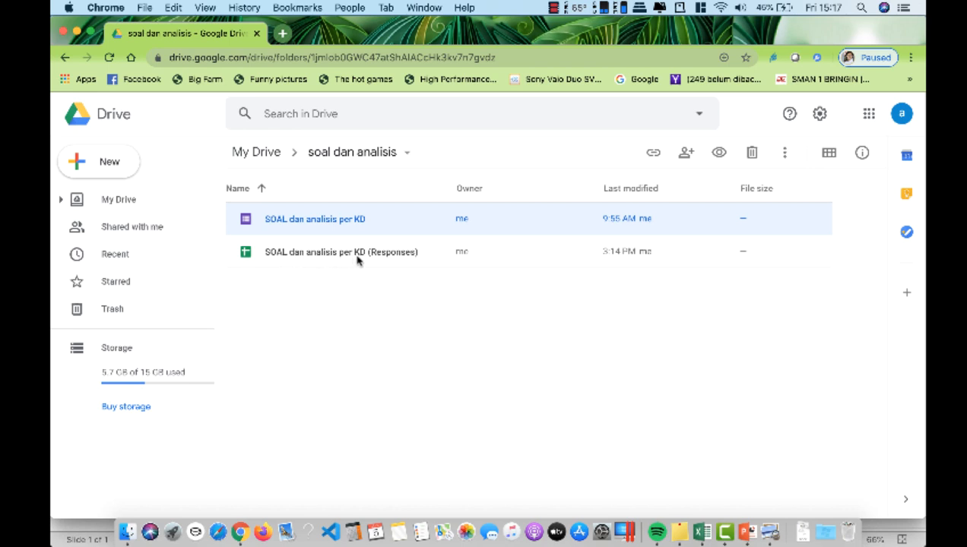
pyautogui.doubleClick(292, 220)
pyautogui.click(146, 38)
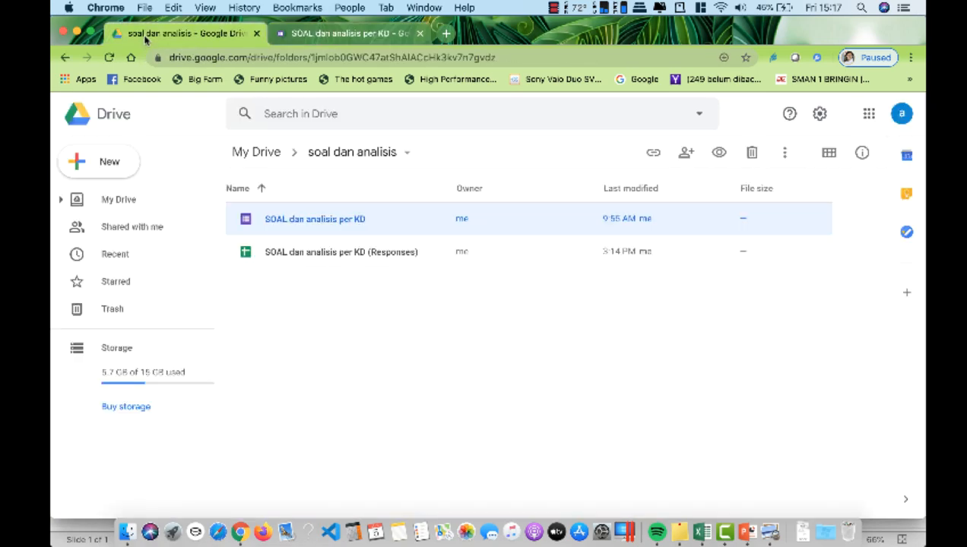
pyautogui.doubleClick(301, 259)
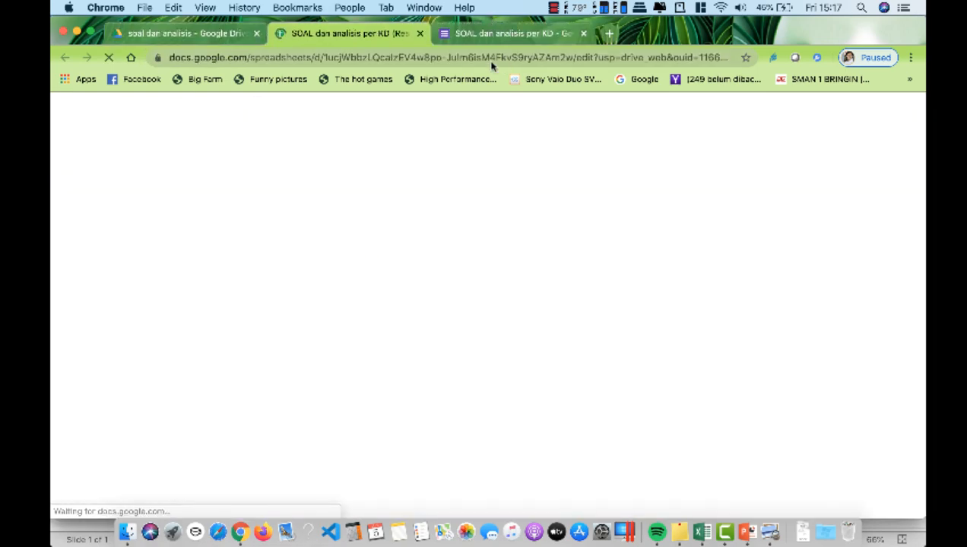
# Return to the "SOAL dan analisis per KD" form and review the Nama, No Absen and Kelas fields in section 1
pyautogui.click(504, 33)
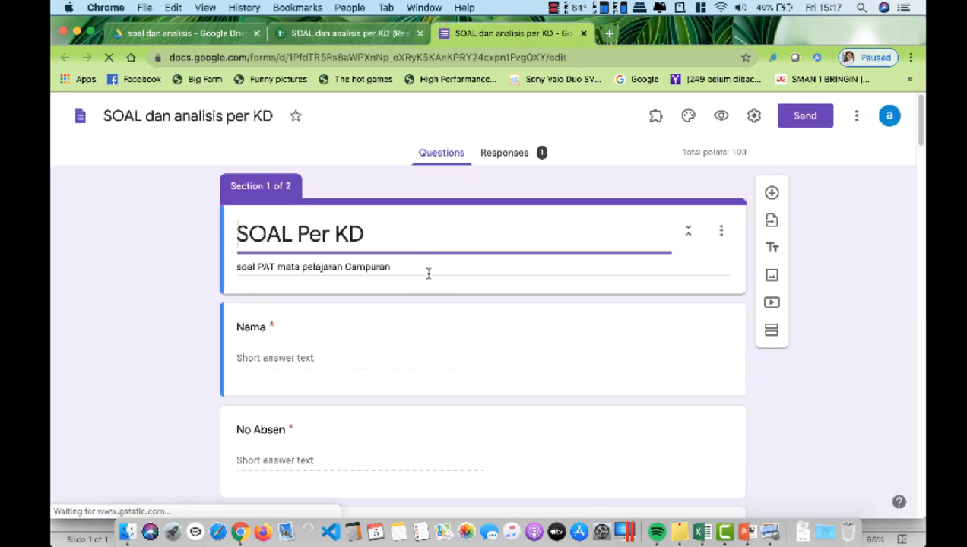
pyautogui.scroll(-3, 428, 273)
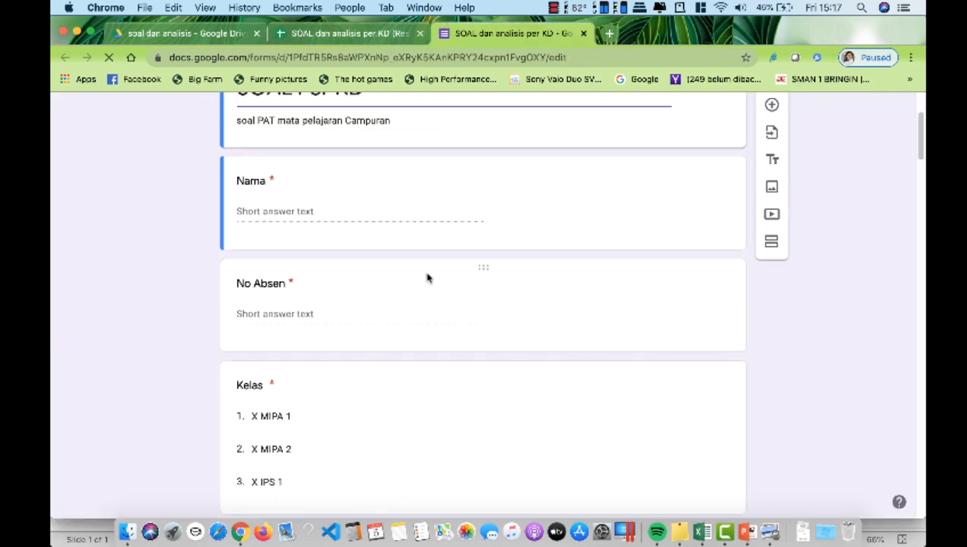
pyautogui.scroll(-2, 427, 278)
pyautogui.scroll(3, 427, 278)
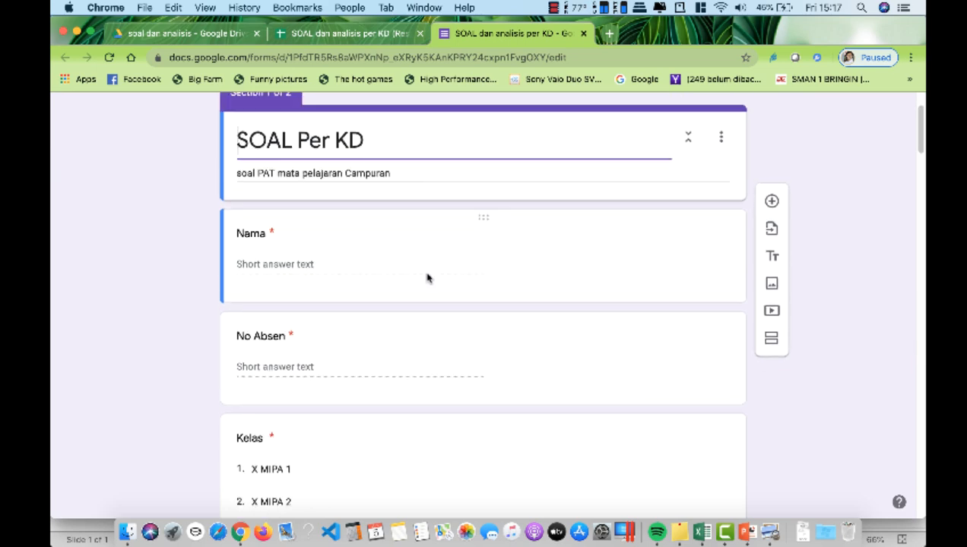
pyautogui.scroll(2, 427, 278)
# Review the first three questions in section 2, covering tajwid, nun mati rules and the angels' duties
pyautogui.scroll(-10, 427, 275)
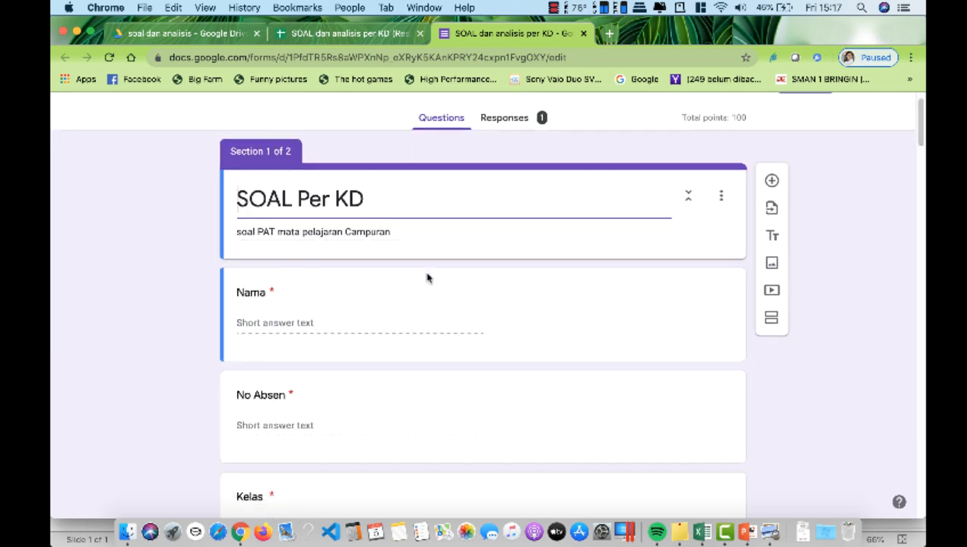
pyautogui.scroll(-4, 427, 278)
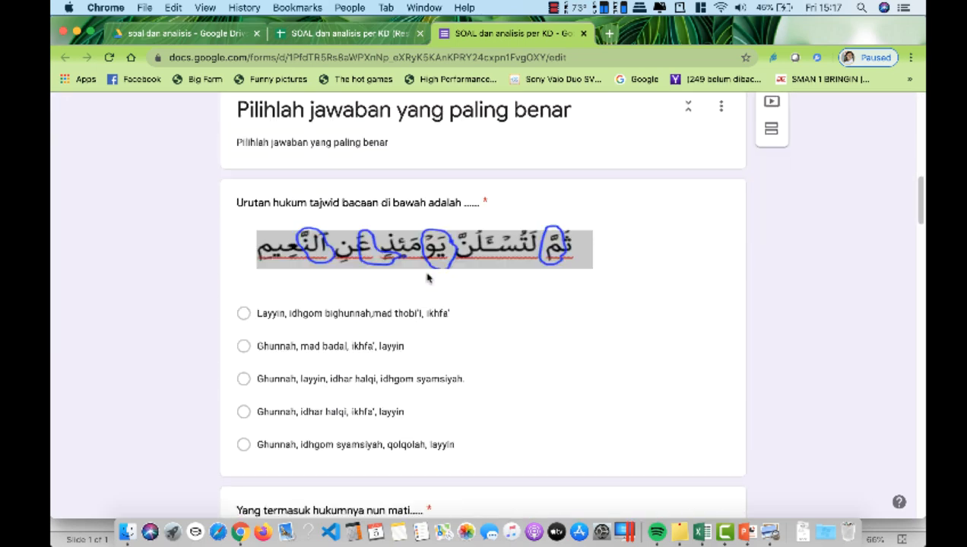
pyautogui.scroll(3, 427, 275)
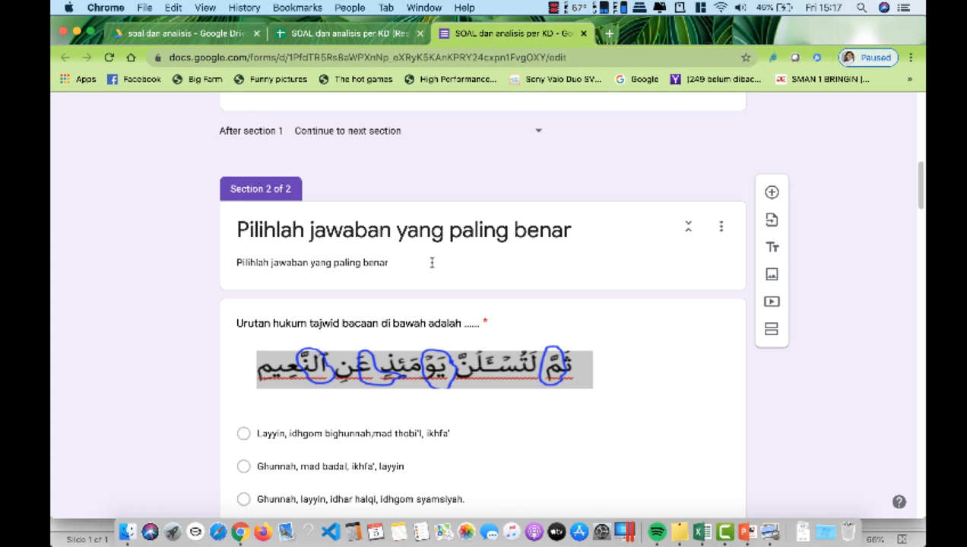
pyautogui.scroll(-4, 431, 262)
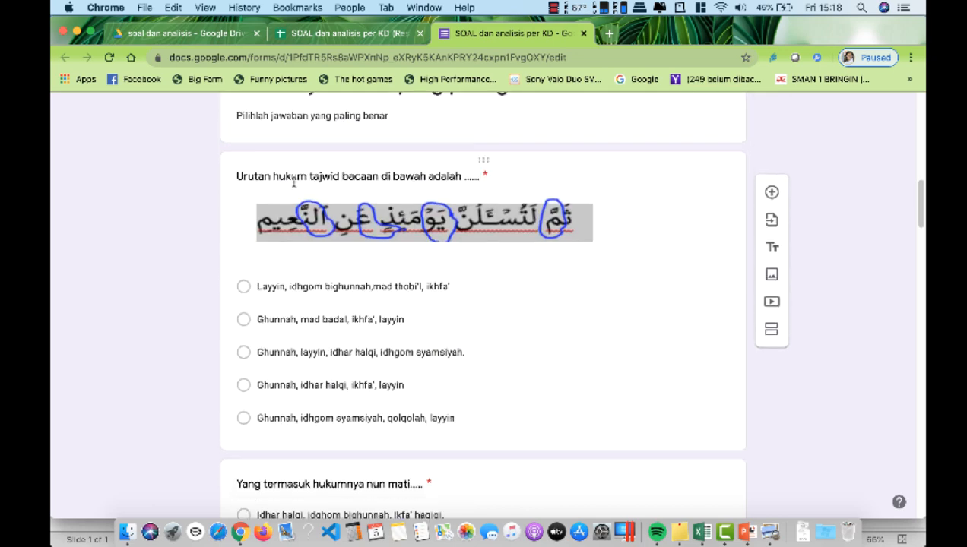
pyautogui.scroll(-4, 324, 231)
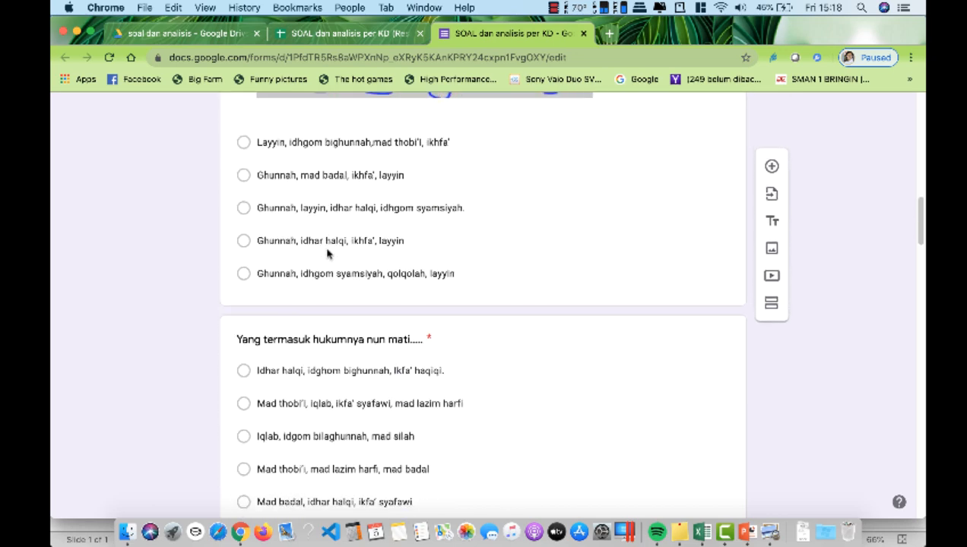
pyautogui.scroll(-6, 328, 253)
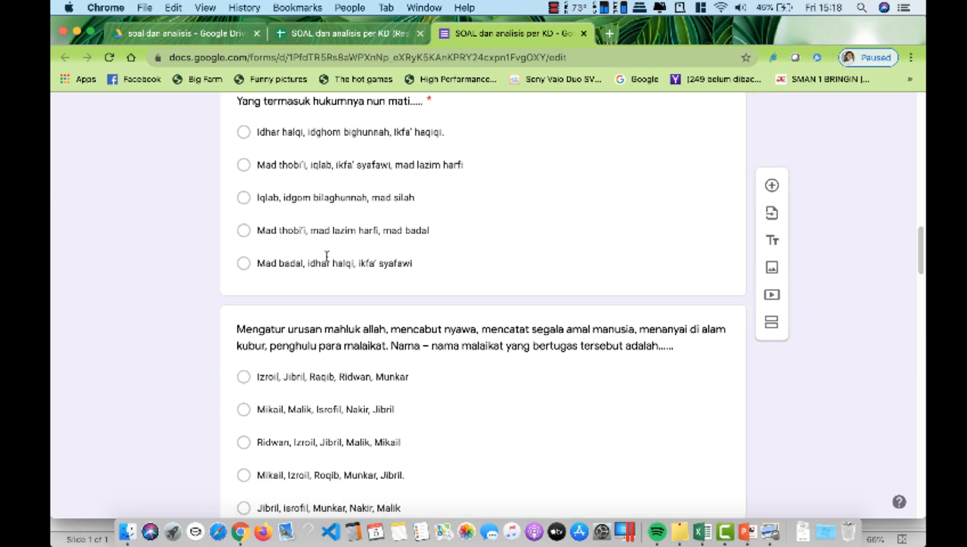
pyautogui.scroll(-2, 327, 257)
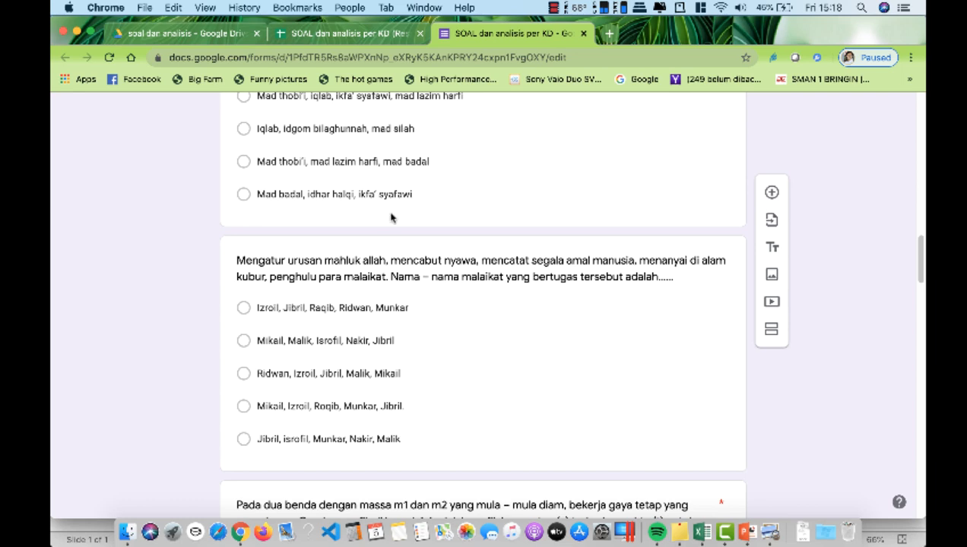
# Review the physics questions on the velocity-time graph, total work, mechanical energy and momentum conservation
pyautogui.scroll(-10, 392, 218)
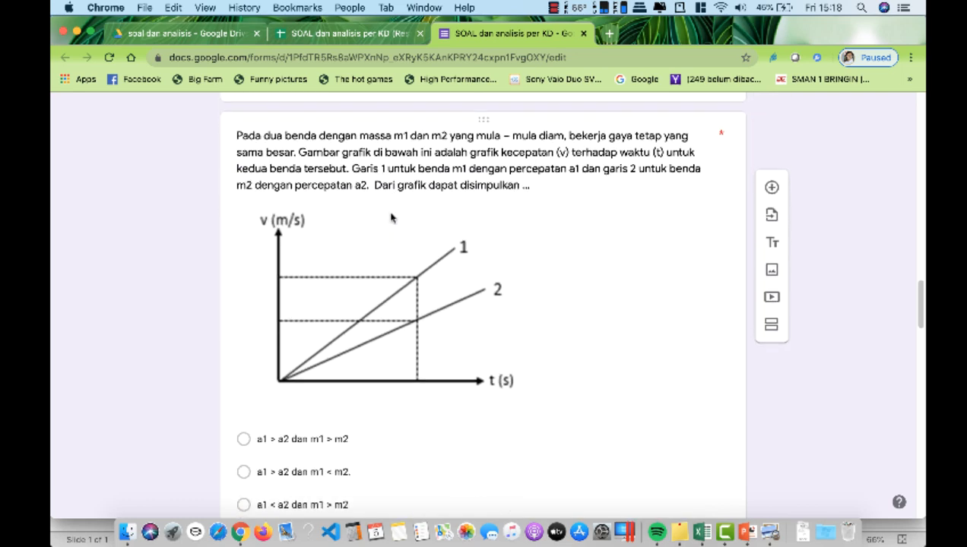
pyautogui.scroll(-13, 380, 190)
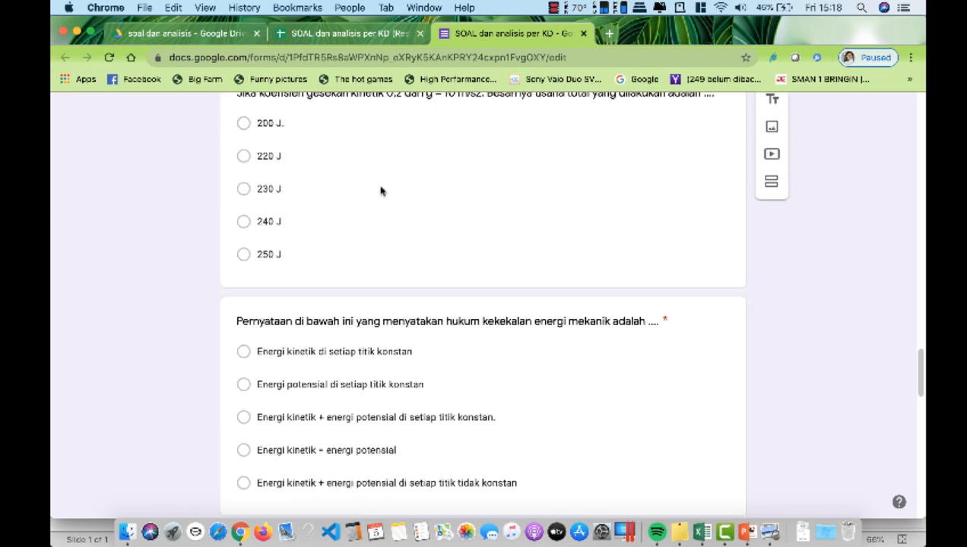
pyautogui.scroll(-9, 380, 190)
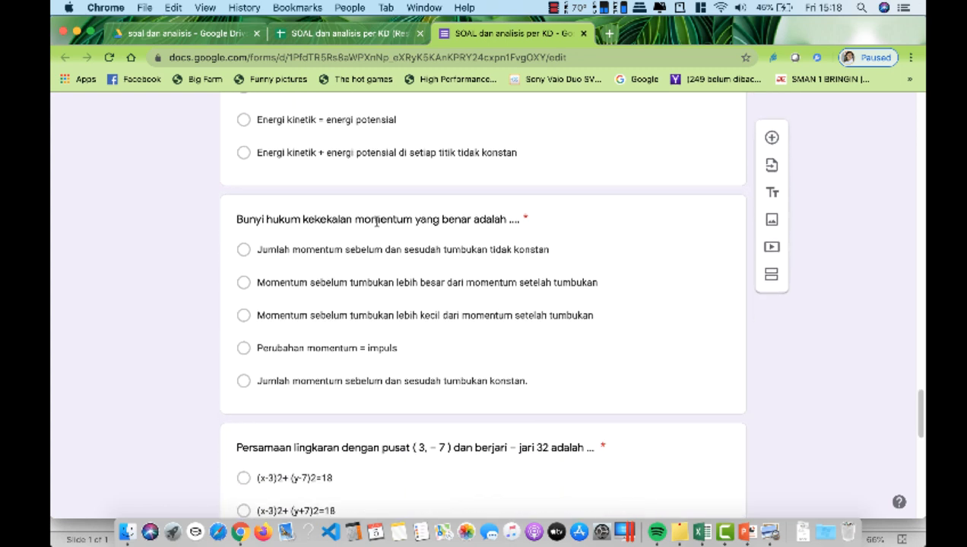
pyautogui.scroll(-1, 380, 222)
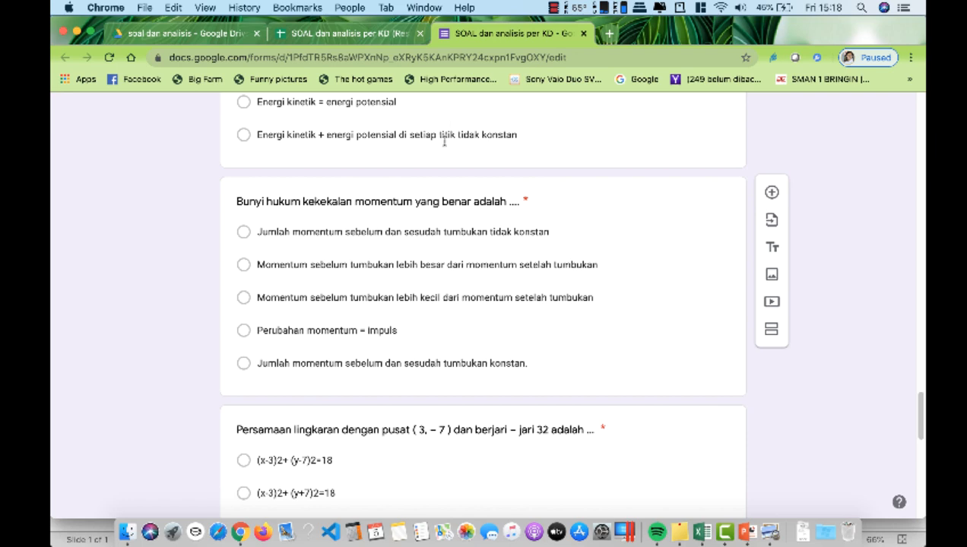
# Review the circle equation questions through to the last question of the form
pyautogui.scroll(-10, 400, 231)
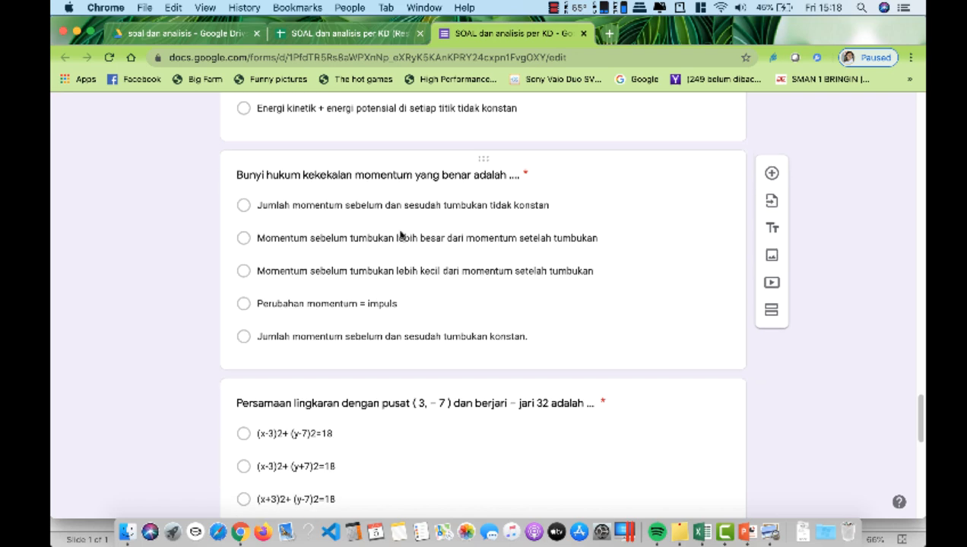
pyautogui.scroll(6, 394, 240)
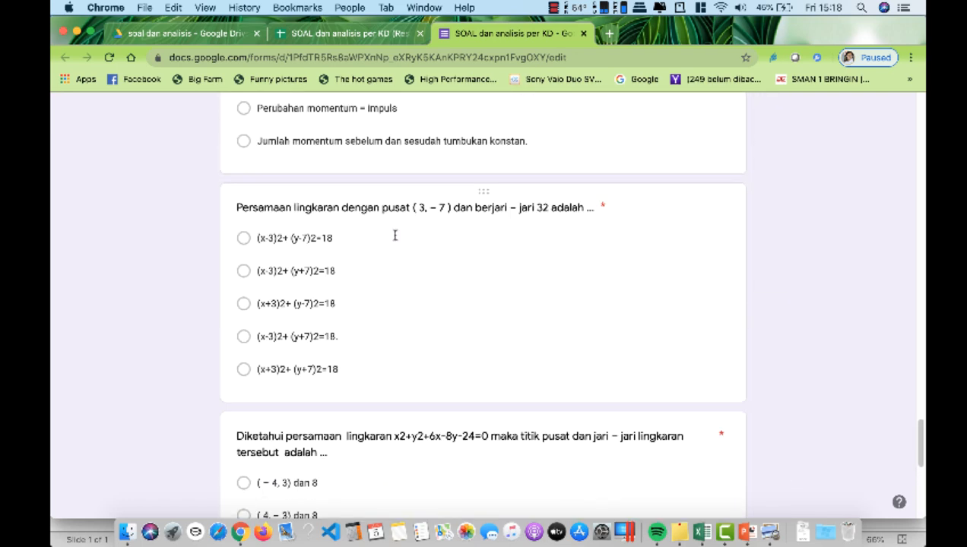
pyautogui.scroll(-3, 393, 237)
pyautogui.scroll(-3, 393, 237)
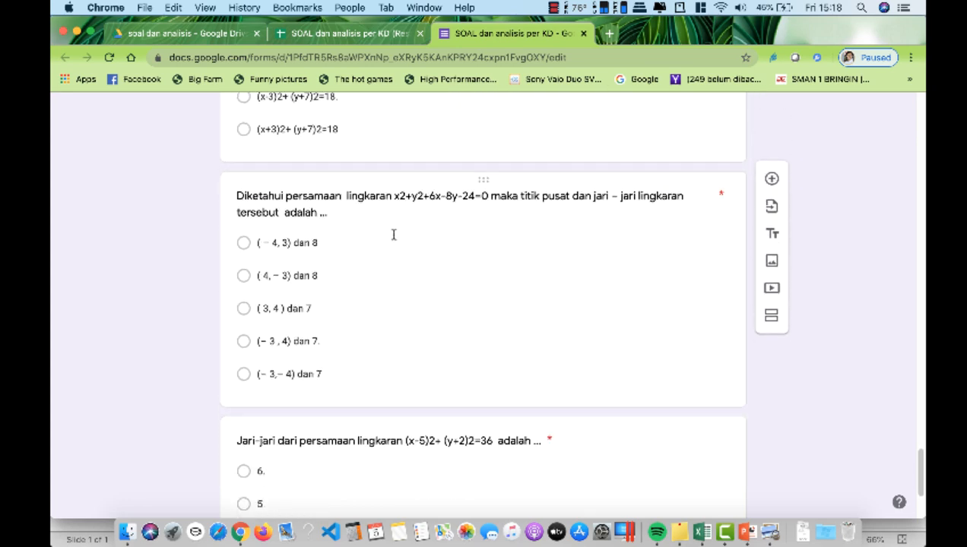
pyautogui.scroll(8, 411, 281)
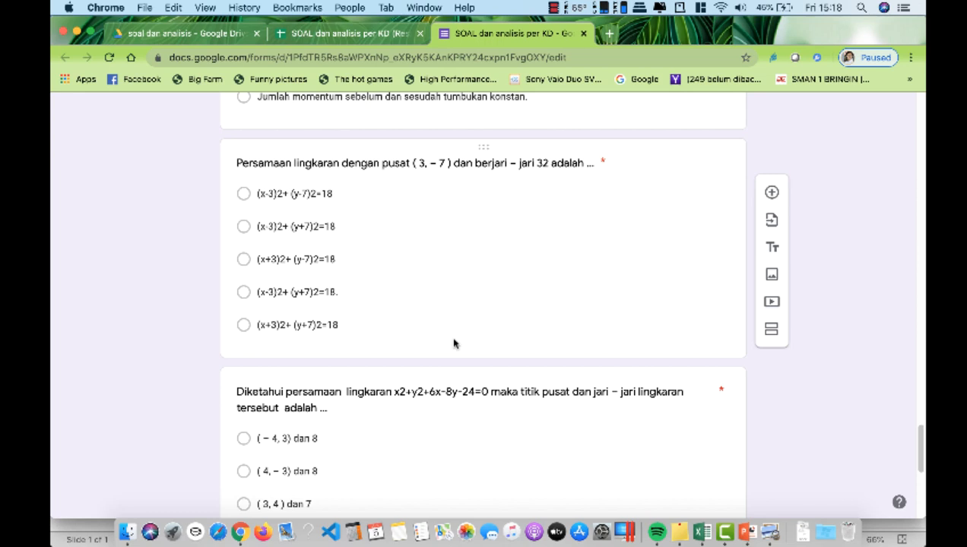
pyautogui.scroll(-9, 437, 282)
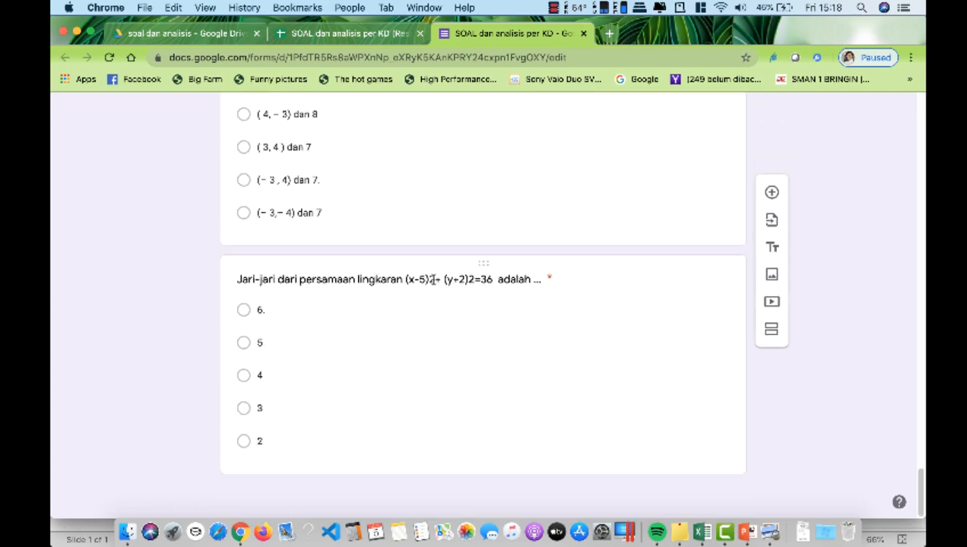
# Go back to the malaikat, nun mati and tajwid questions at the start of section 2 and review them again
pyautogui.scroll(20, 433, 279)
pyautogui.scroll(15, 433, 280)
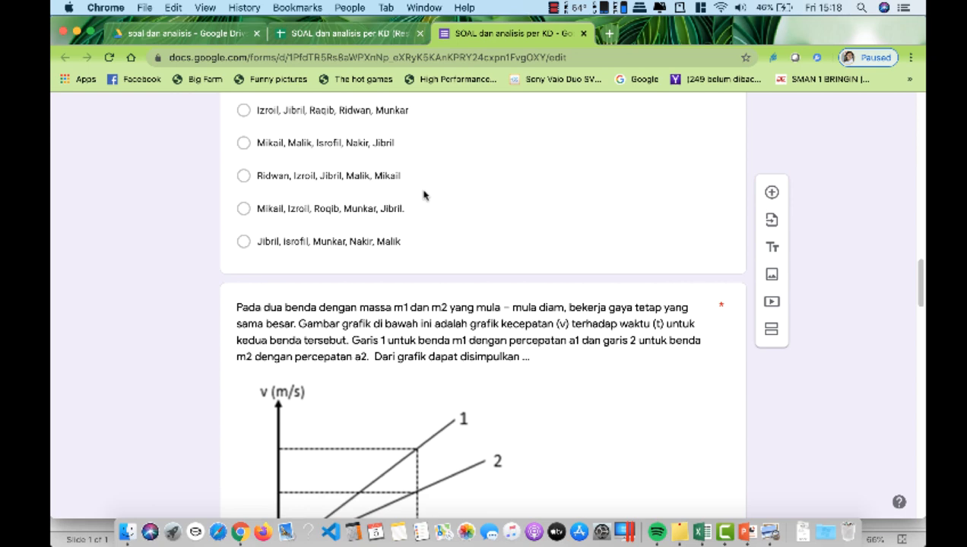
pyautogui.scroll(-5, 423, 196)
pyautogui.scroll(7, 423, 197)
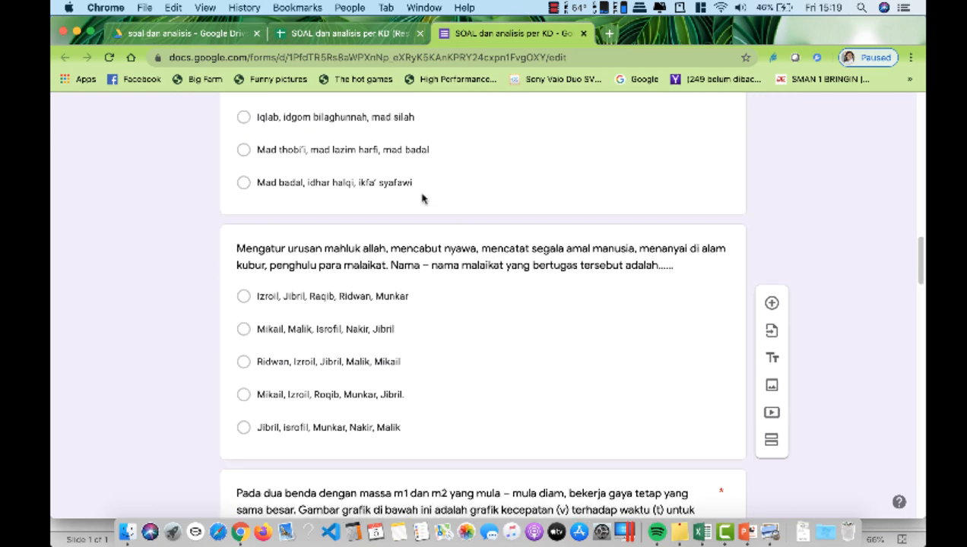
pyautogui.scroll(3, 423, 197)
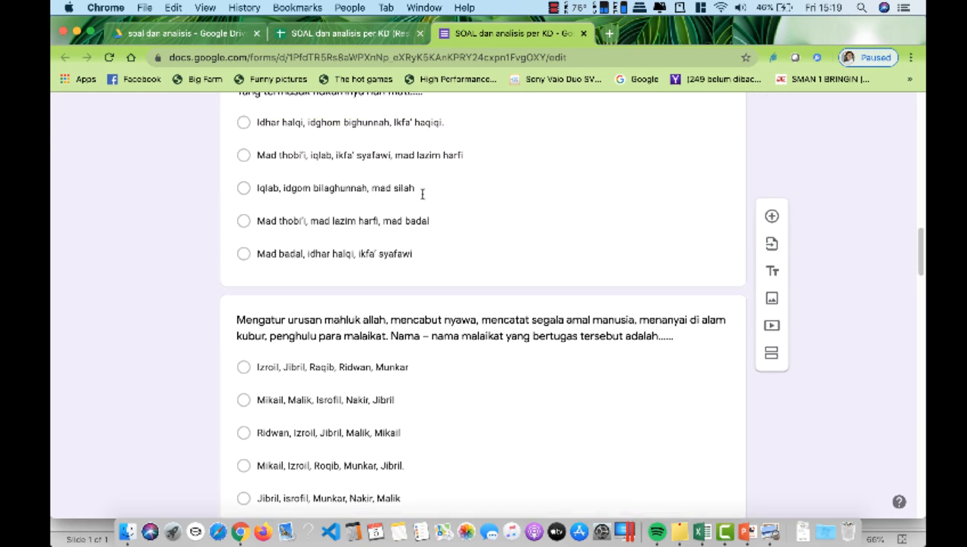
pyautogui.scroll(4, 422, 194)
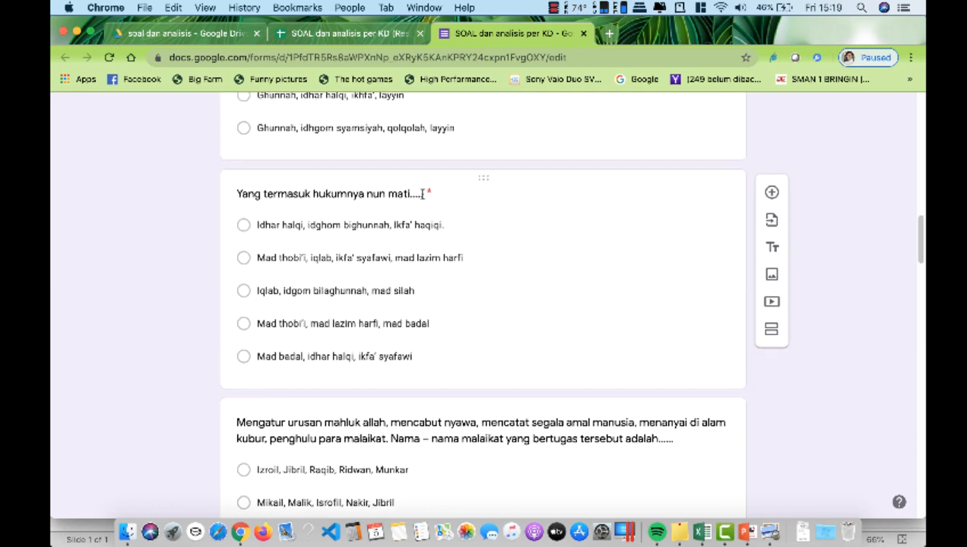
pyautogui.scroll(7, 422, 194)
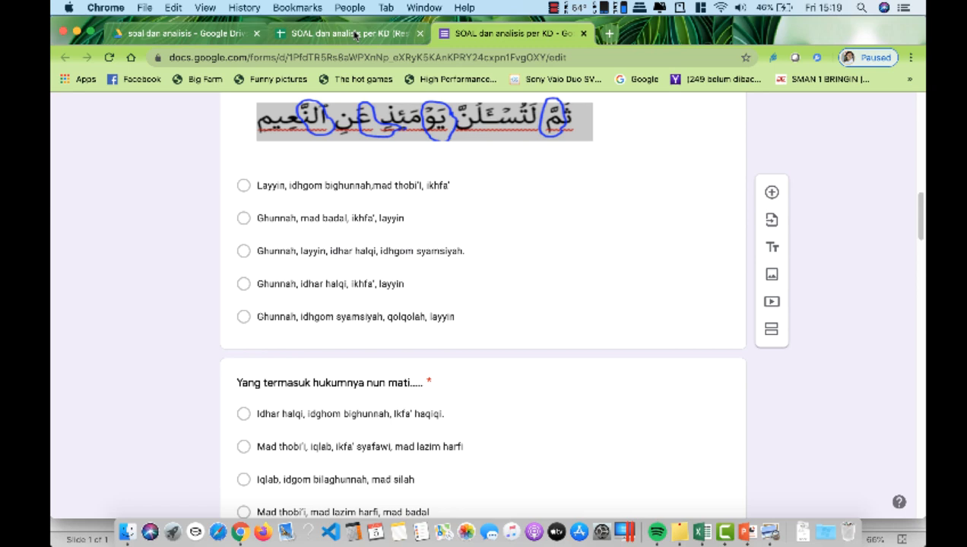
# Switch to the Responses spreadsheet and examine the Timestamp, Score, Nama, No Absen, Kelas and first question columns
pyautogui.click(355, 34)
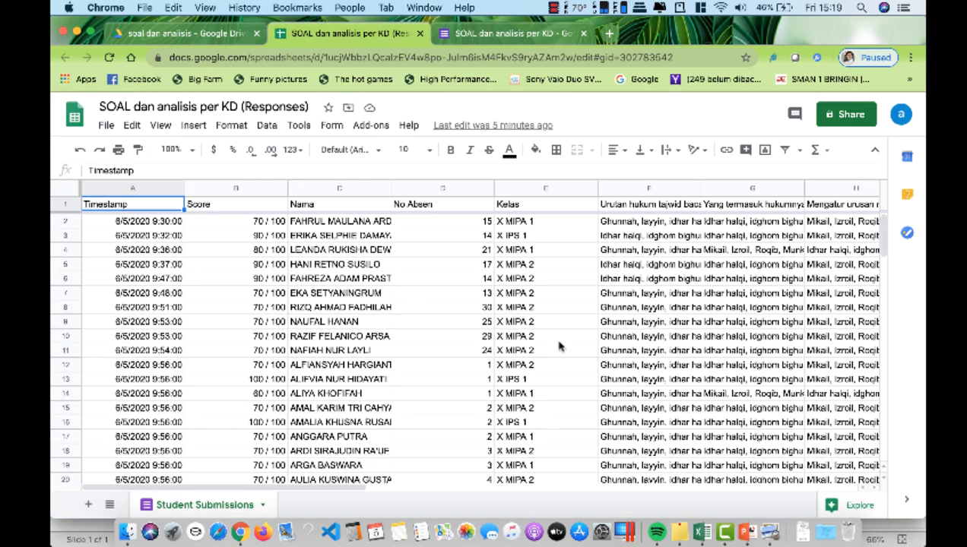
pyautogui.click(160, 264)
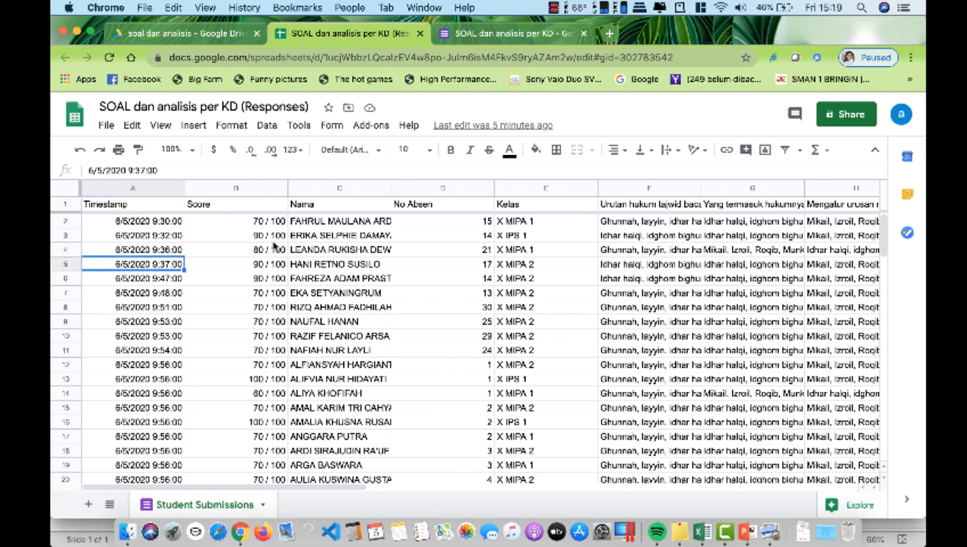
pyautogui.click(271, 237)
pyautogui.click(335, 264)
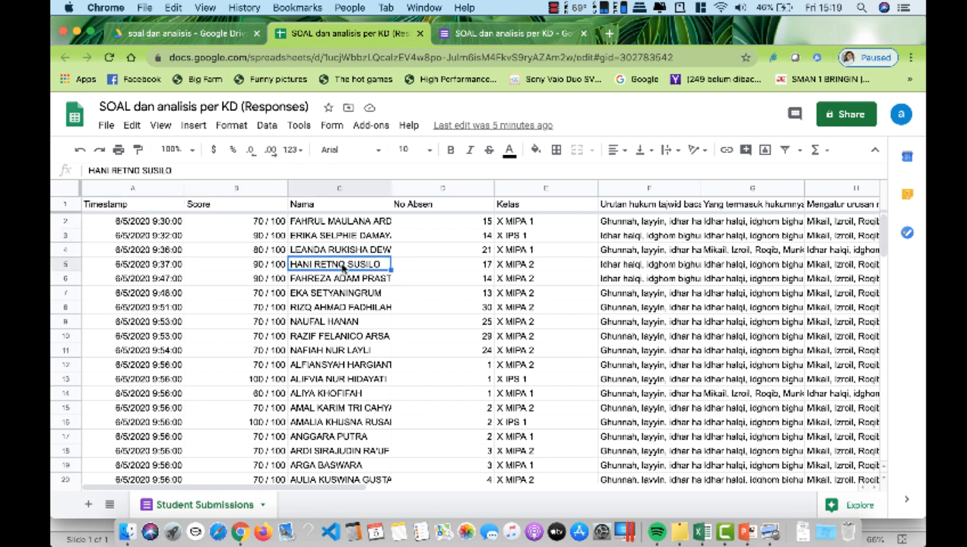
pyautogui.click(449, 251)
pyautogui.click(542, 268)
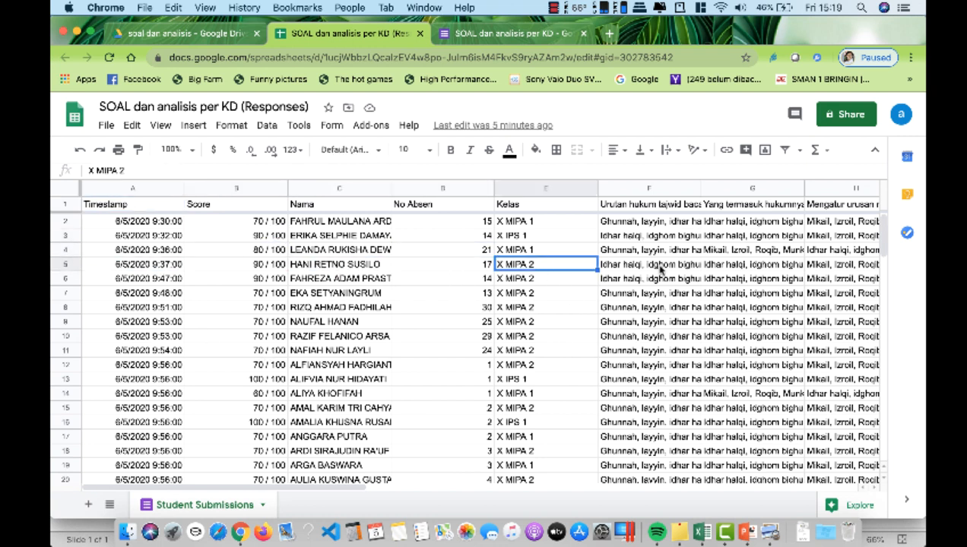
pyautogui.click(659, 268)
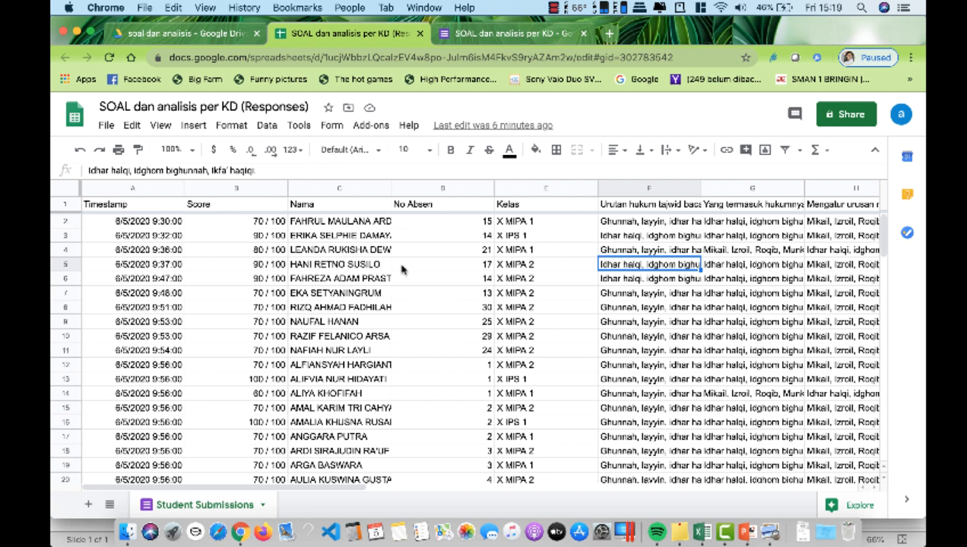
# Check several students' results in the Score column of the Student Submissions sheet
pyautogui.click(263, 225)
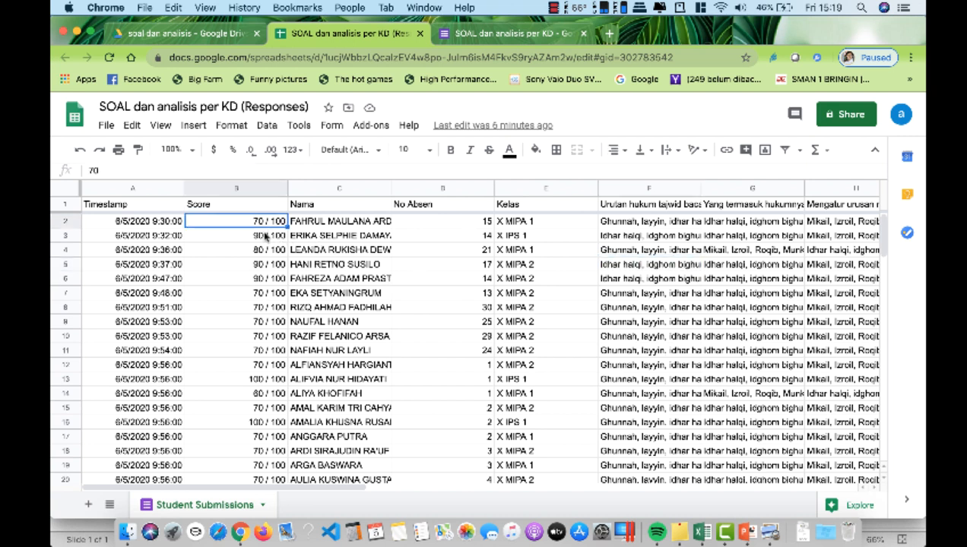
pyautogui.click(265, 236)
pyautogui.click(263, 253)
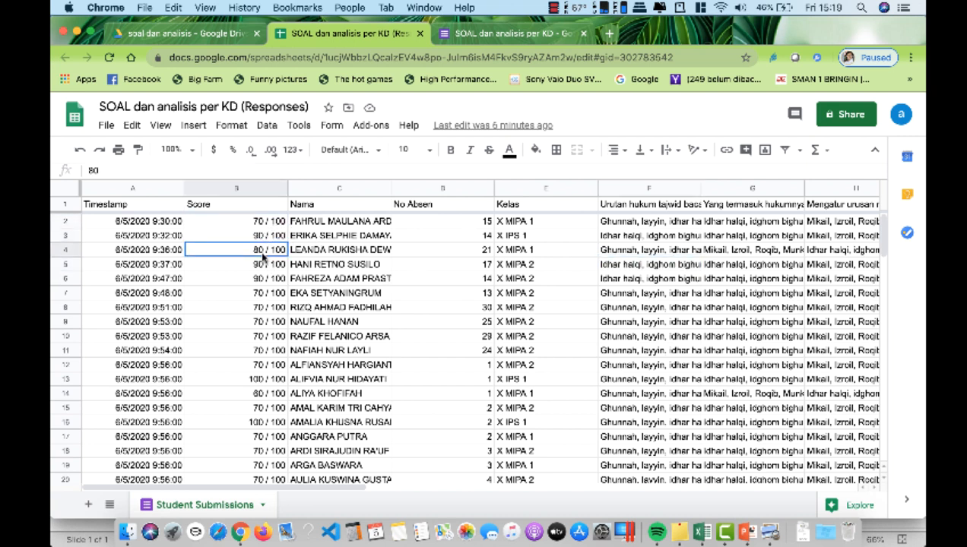
pyautogui.click(278, 306)
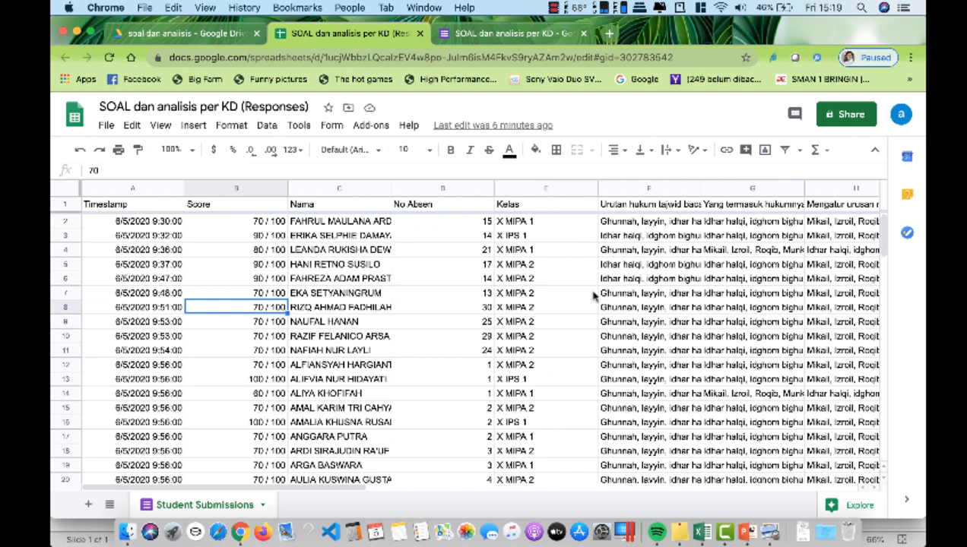
# Examine the first student's answers in the tajwid, nun mati and malaikat question columns
pyautogui.hscroll(2, 605, 304)
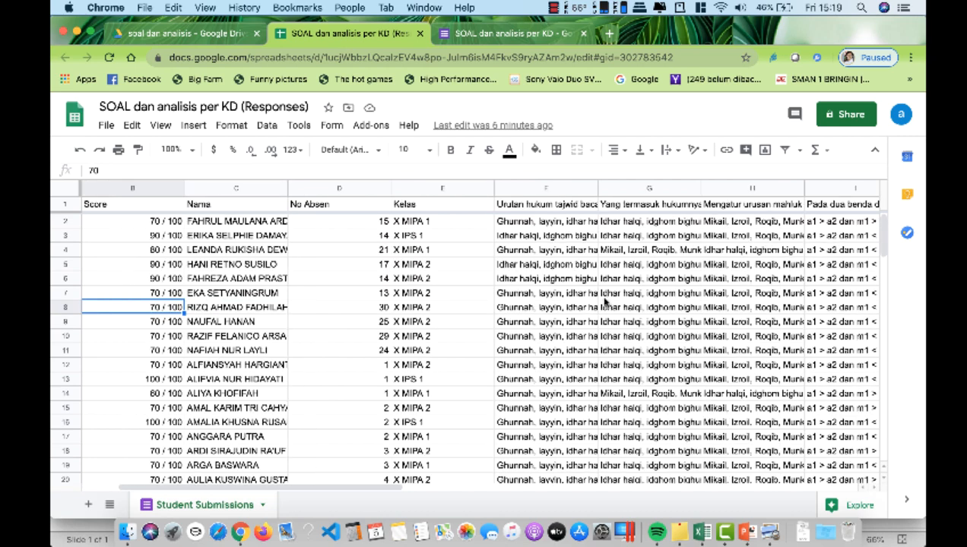
pyautogui.hscroll(3, 604, 304)
pyautogui.hscroll(-5, 605, 304)
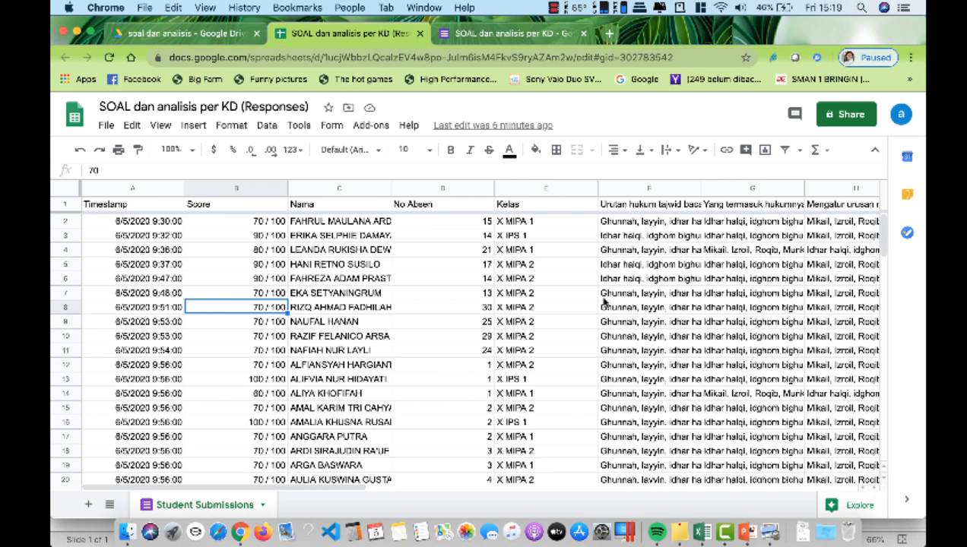
pyautogui.click(624, 221)
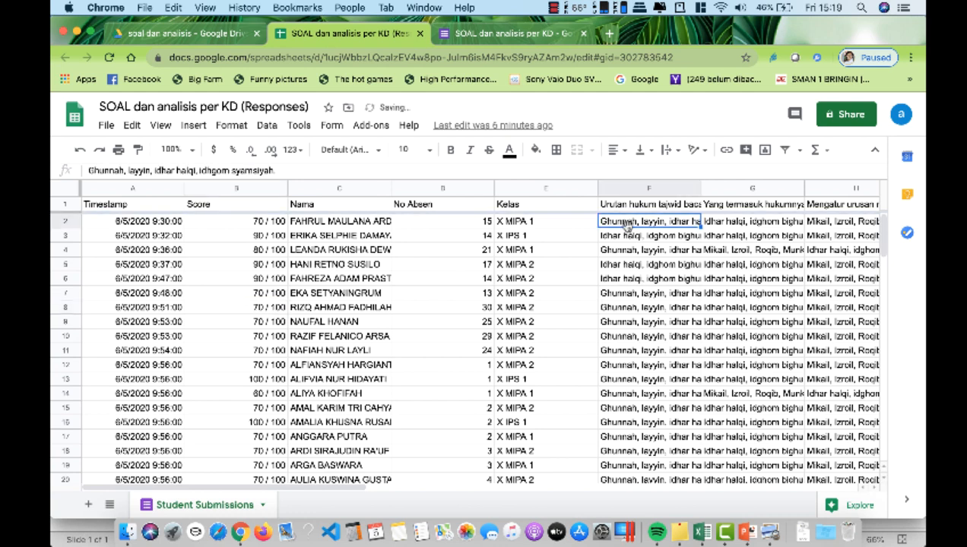
pyautogui.hscroll(1, 659, 293)
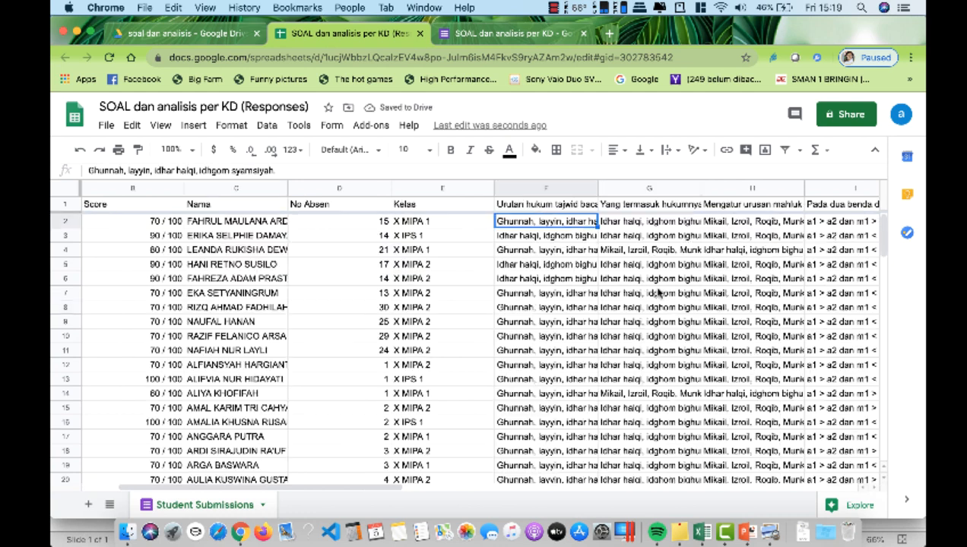
pyautogui.click(640, 225)
pyautogui.click(727, 224)
pyautogui.hscroll(2, 675, 255)
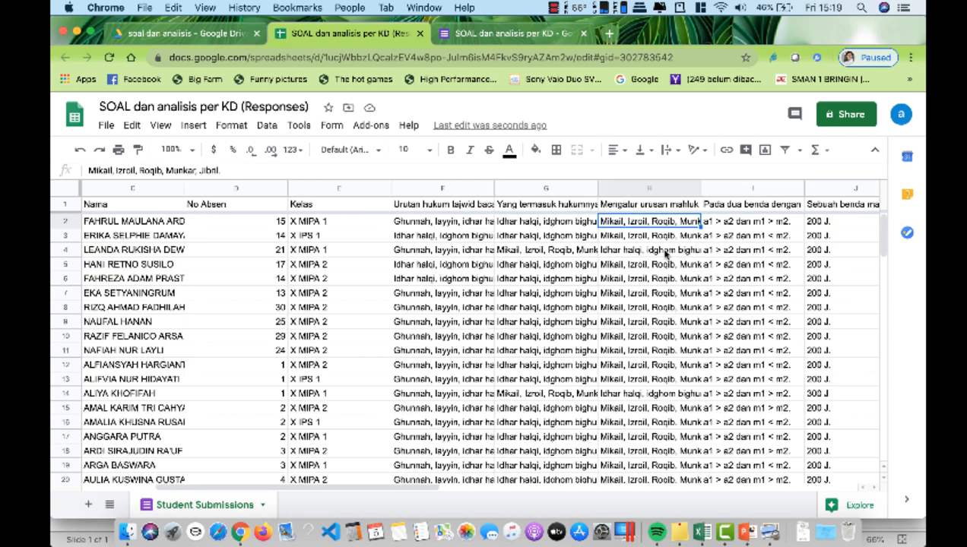
pyautogui.hscroll(-2, 666, 255)
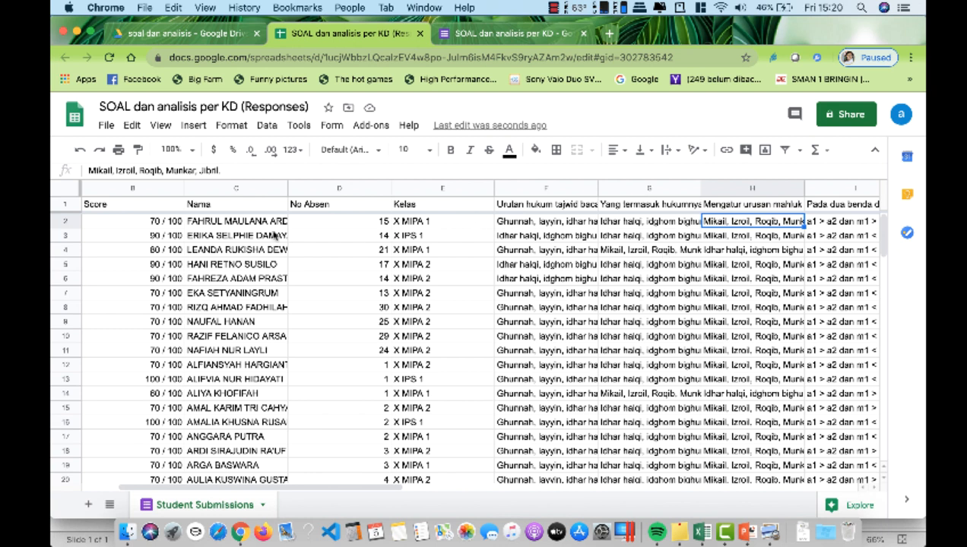
# Compare the first two students' scores and examine the third student's answers to the nun mati and malaikat questions
pyautogui.click(161, 224)
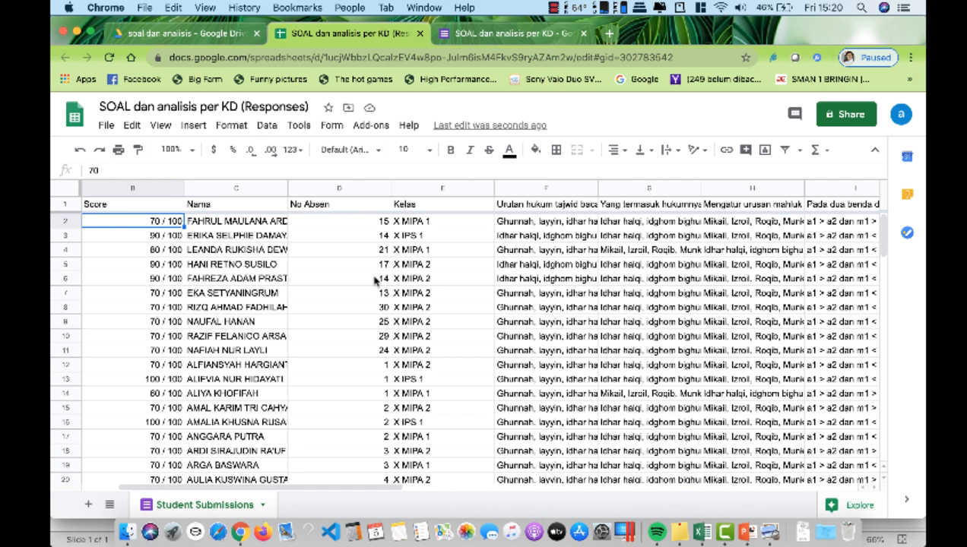
pyautogui.click(158, 239)
pyautogui.click(604, 252)
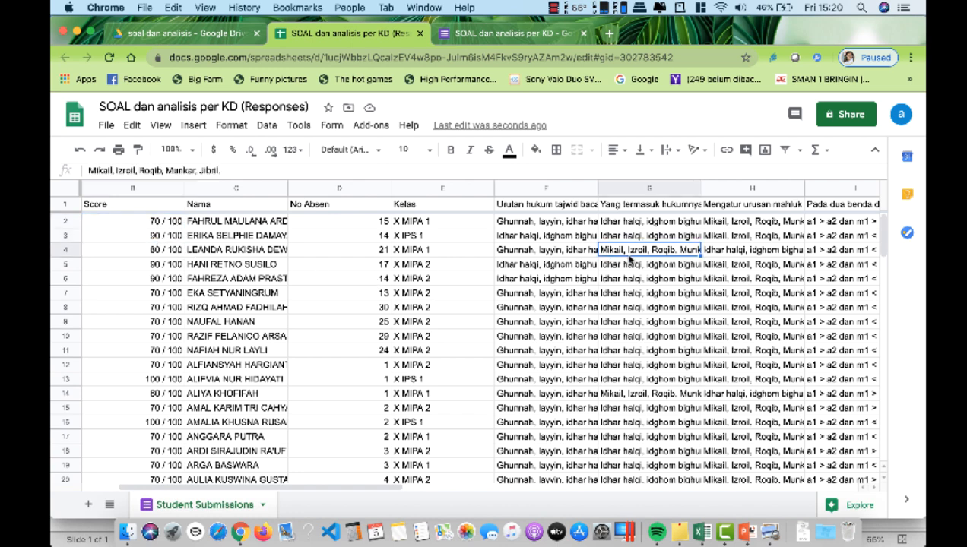
pyautogui.click(768, 250)
pyautogui.hscroll(2, 773, 248)
pyautogui.hscroll(1, 774, 248)
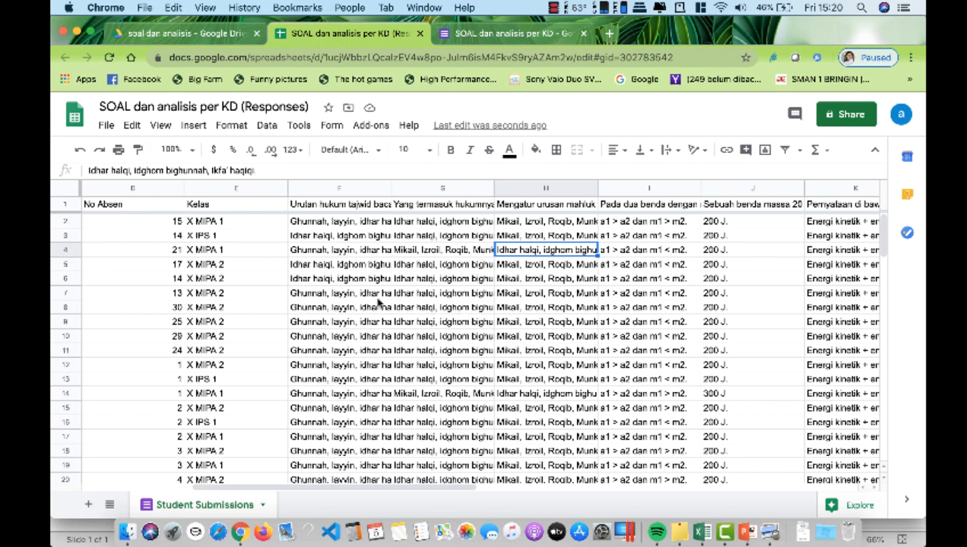
# Check the scores of the students in rows 3, 5 and 6 against their answers to the tajwid question
pyautogui.hscroll(-5, 347, 297)
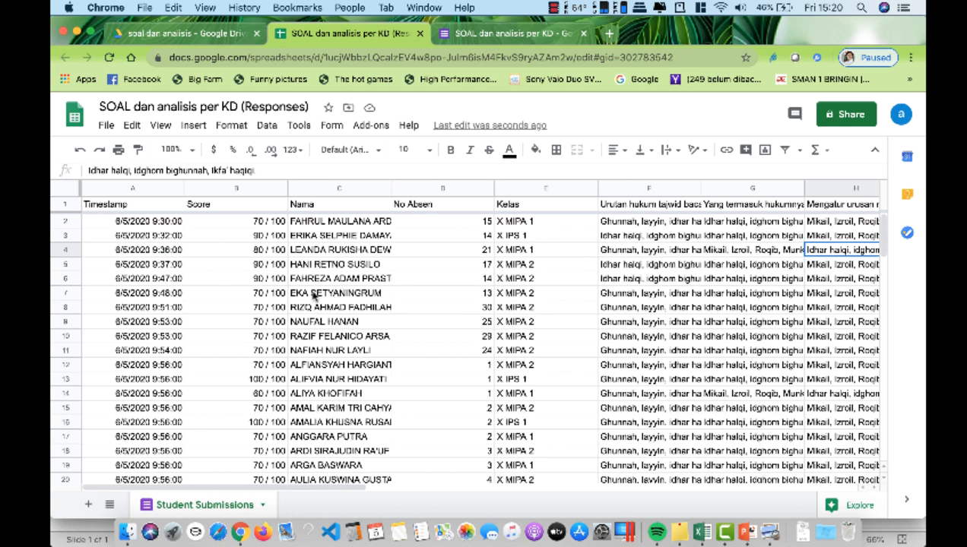
pyautogui.click(263, 235)
pyautogui.click(265, 266)
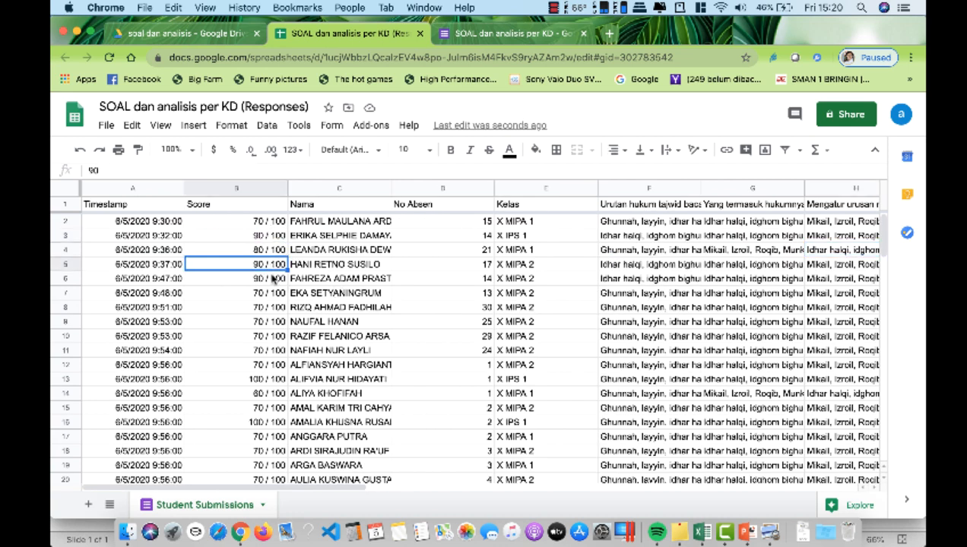
pyautogui.click(272, 280)
pyautogui.click(655, 278)
pyautogui.hscroll(1, 725, 285)
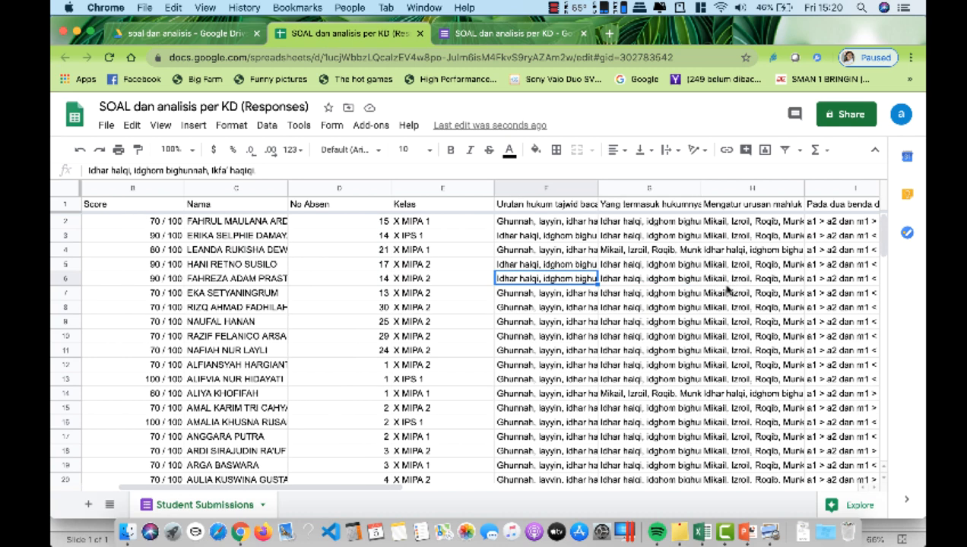
pyautogui.hscroll(1, 726, 288)
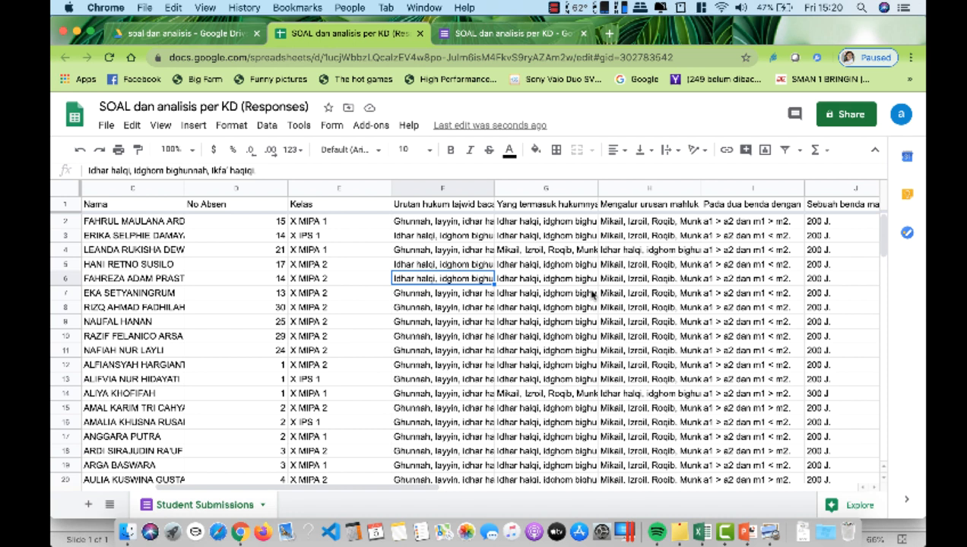
# Find Flubaroo in the G Suite Marketplace and start its installation
pyautogui.click(372, 126)
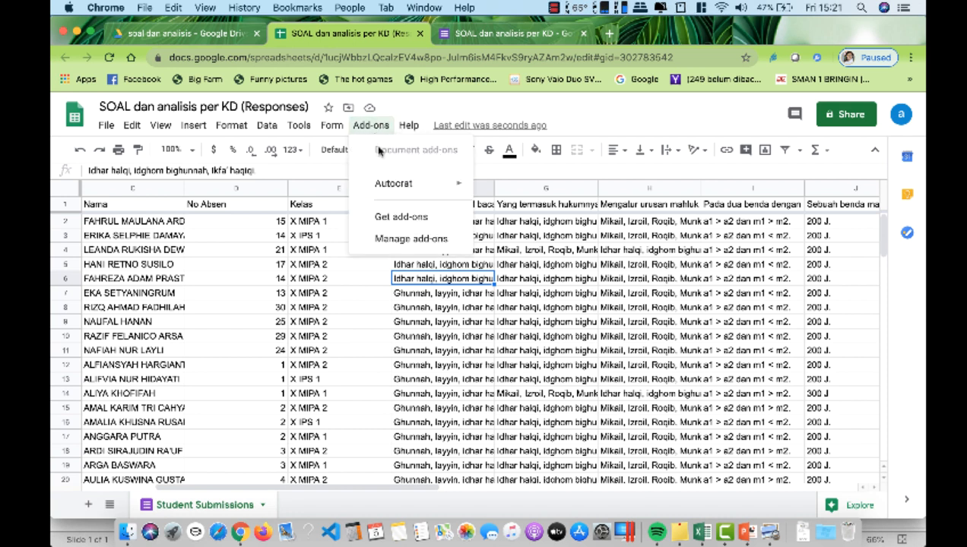
pyautogui.click(402, 217)
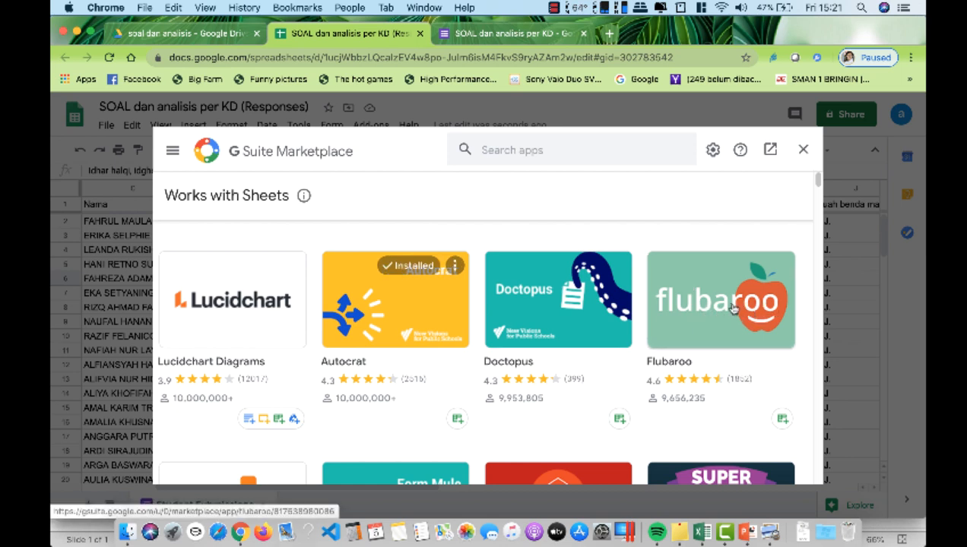
pyautogui.click(719, 304)
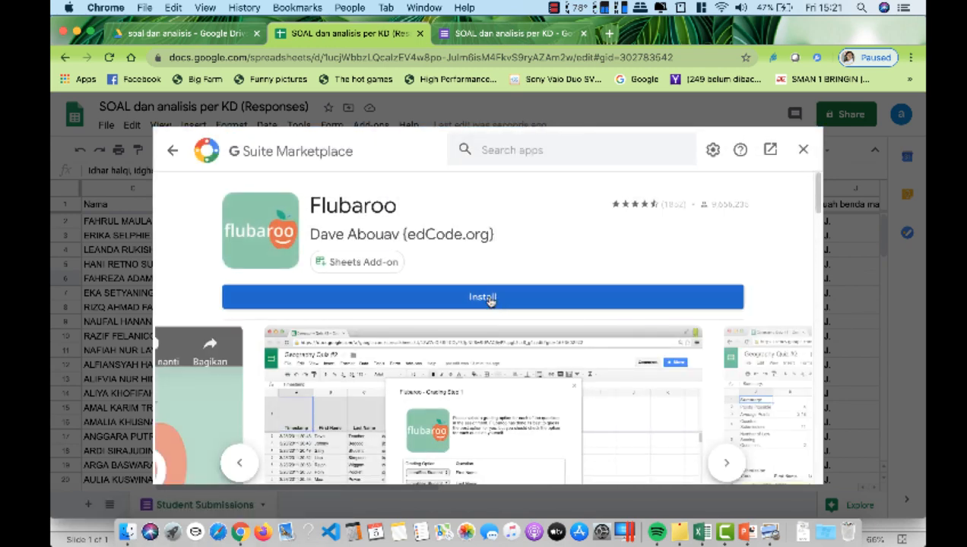
pyautogui.click(489, 301)
pyautogui.click(586, 389)
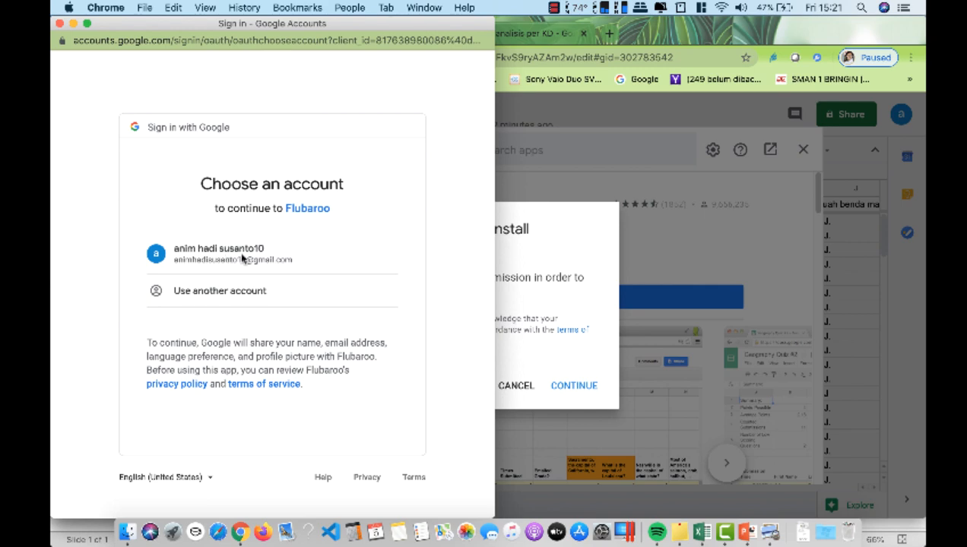
# Authorize Flubaroo with the existing Google account, finish the installation and close the marketplace
pyautogui.click(369, 261)
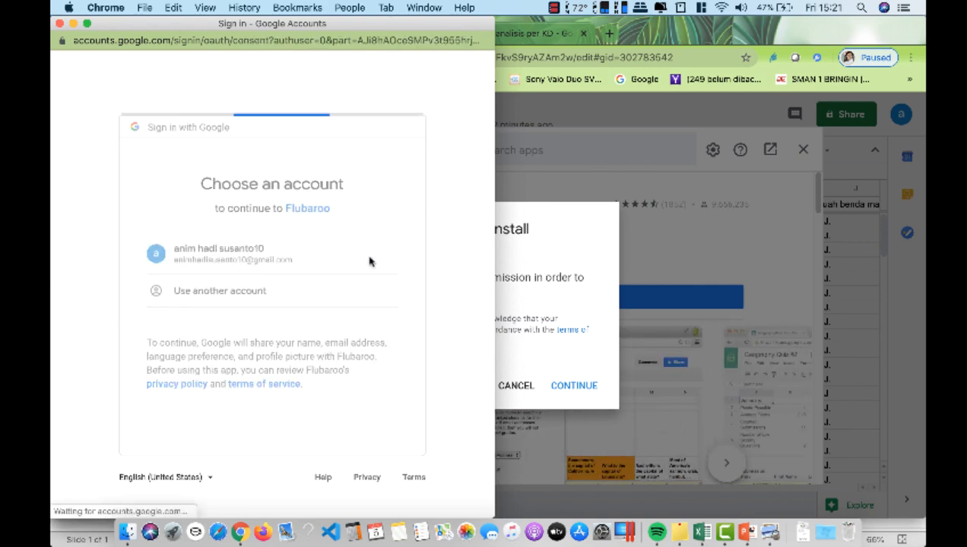
pyautogui.scroll(-10, 366, 264)
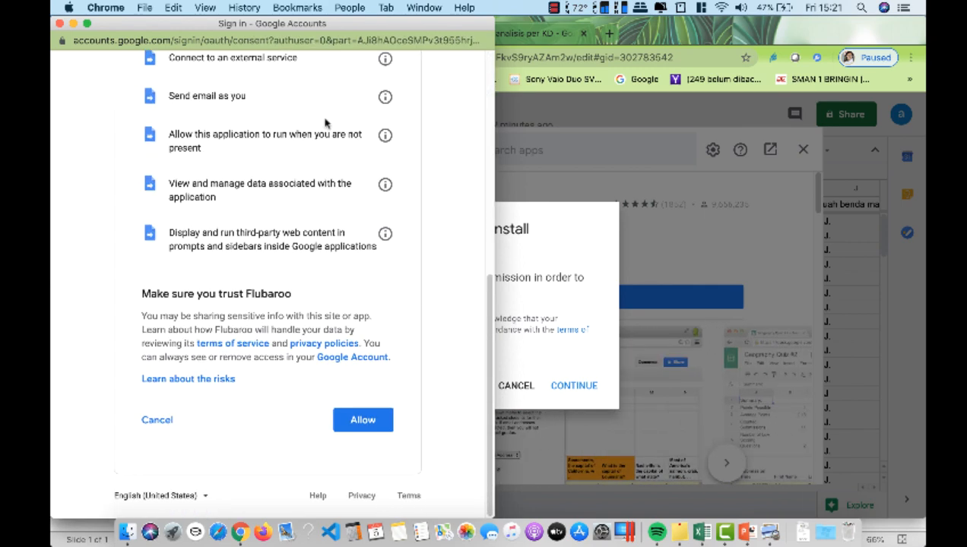
pyautogui.click(365, 424)
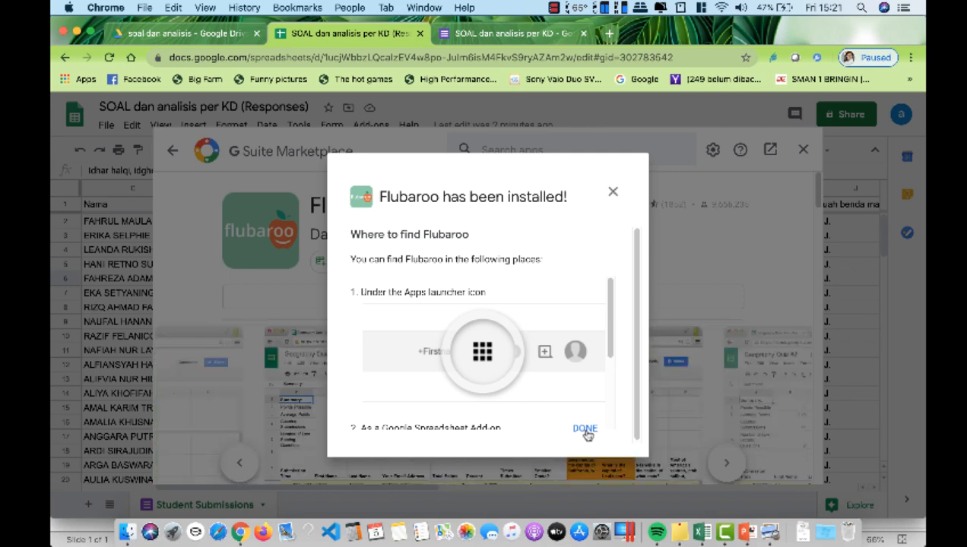
pyautogui.click(585, 430)
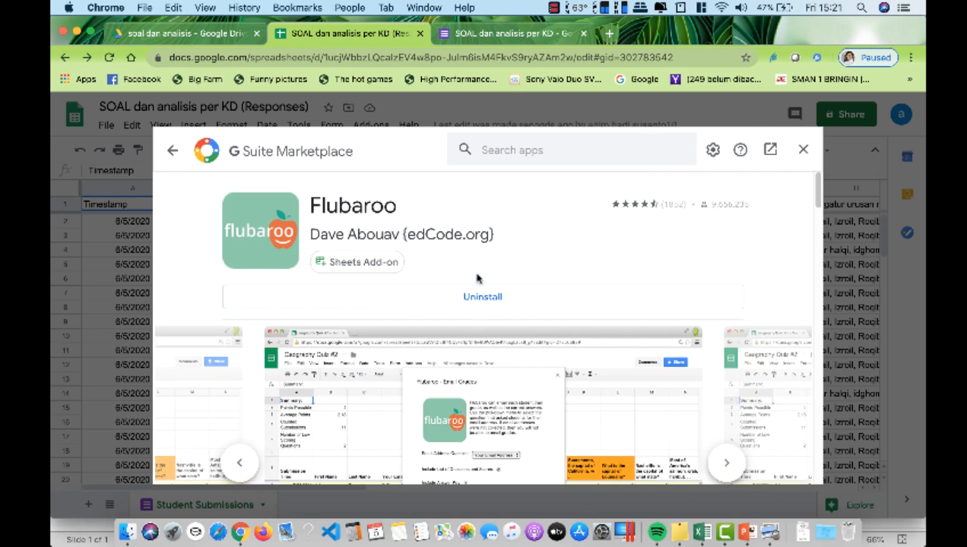
pyautogui.click(807, 148)
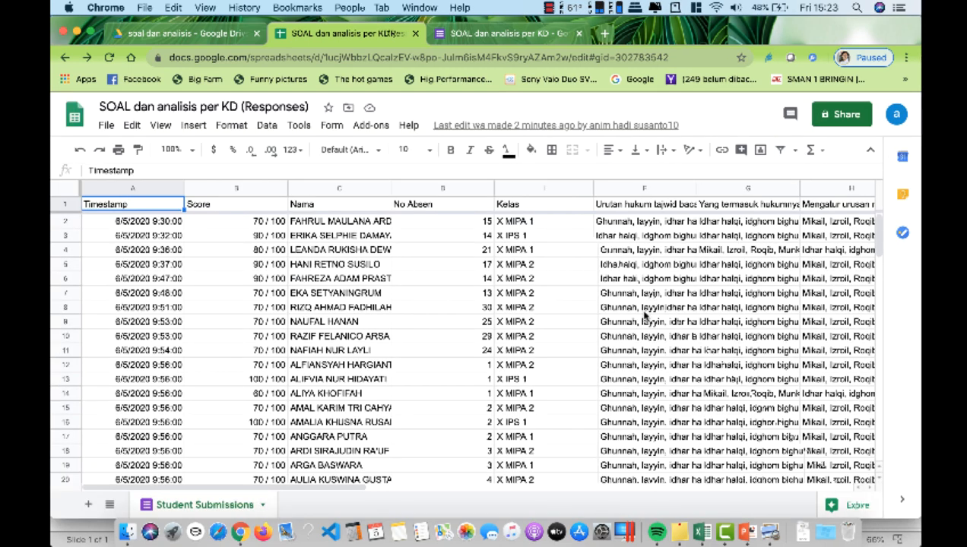
# Check which commands the Flubaroo add-on offers in the spreadsheet
pyautogui.click(370, 127)
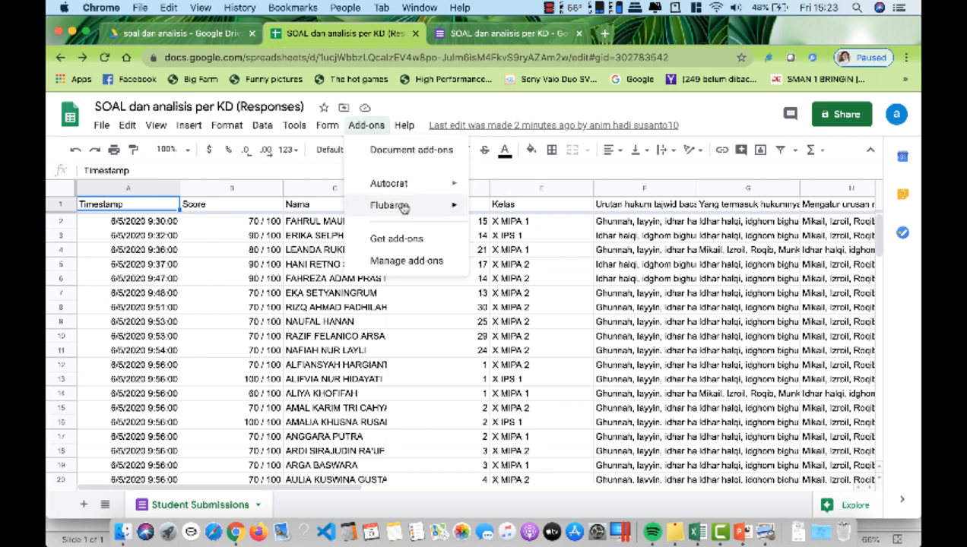
pyautogui.moveTo(403, 208)
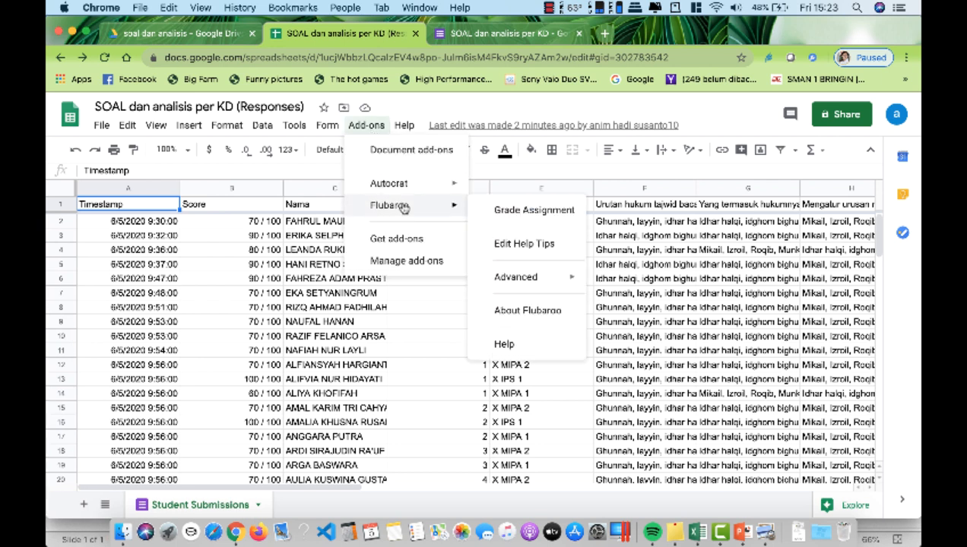
pyautogui.click(599, 172)
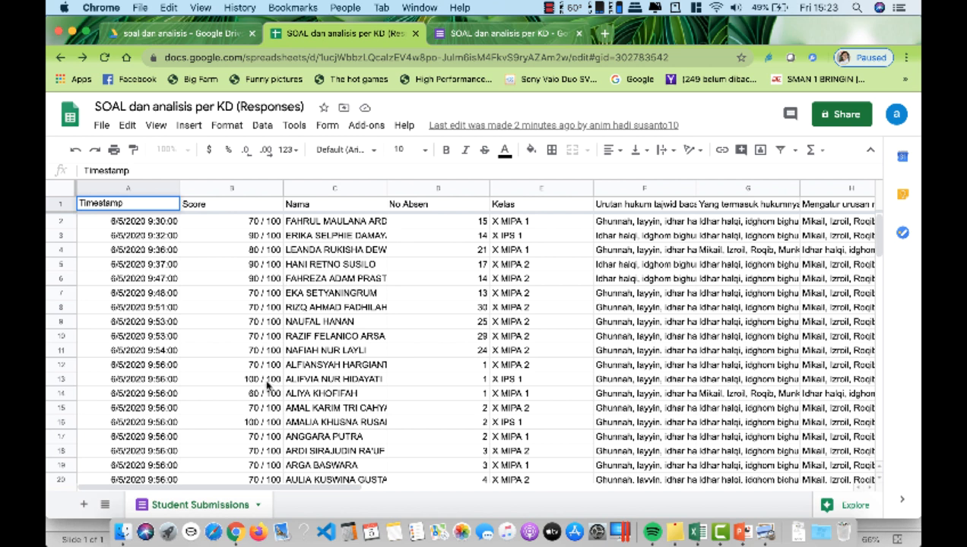
# Insert one blank row above the first student's response in row 2
pyautogui.click(61, 379)
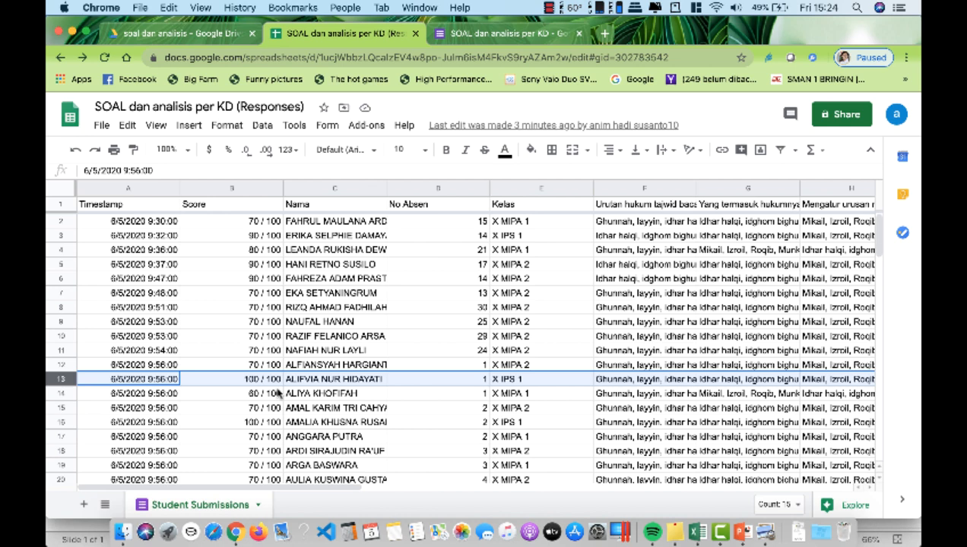
pyautogui.click(60, 219)
pyautogui.rightClick(60, 220)
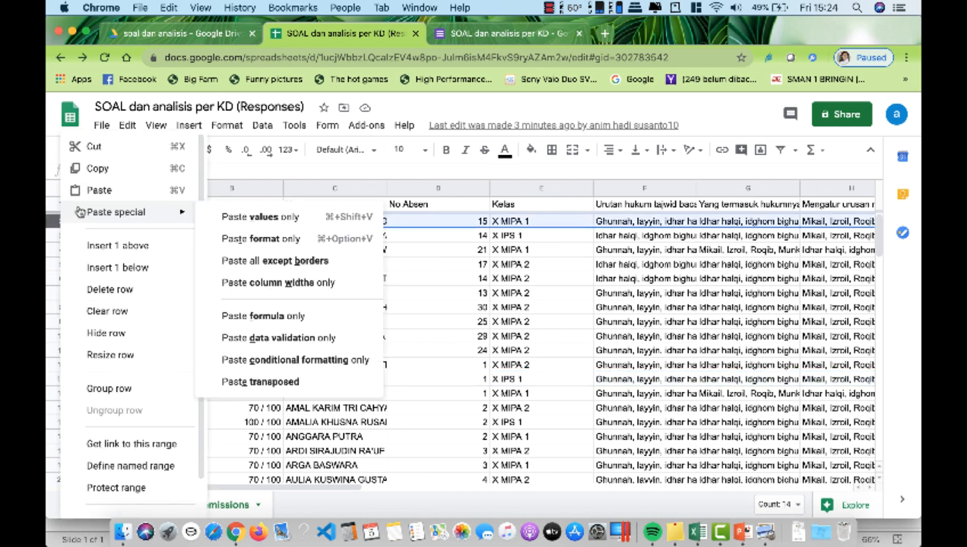
pyautogui.click(103, 245)
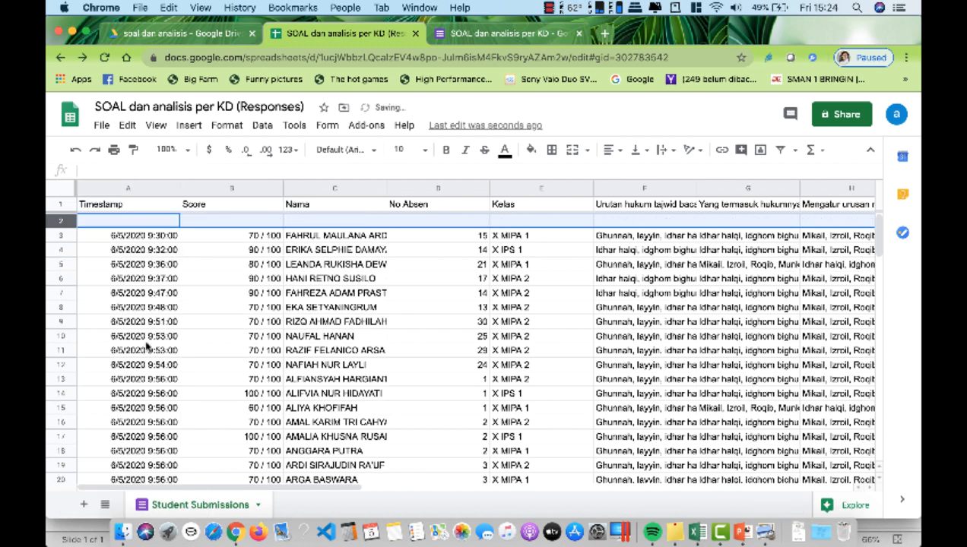
# Copy the full-score response in row 14 into the blank row 2
pyautogui.click(61, 392)
pyautogui.rightClick(61, 395)
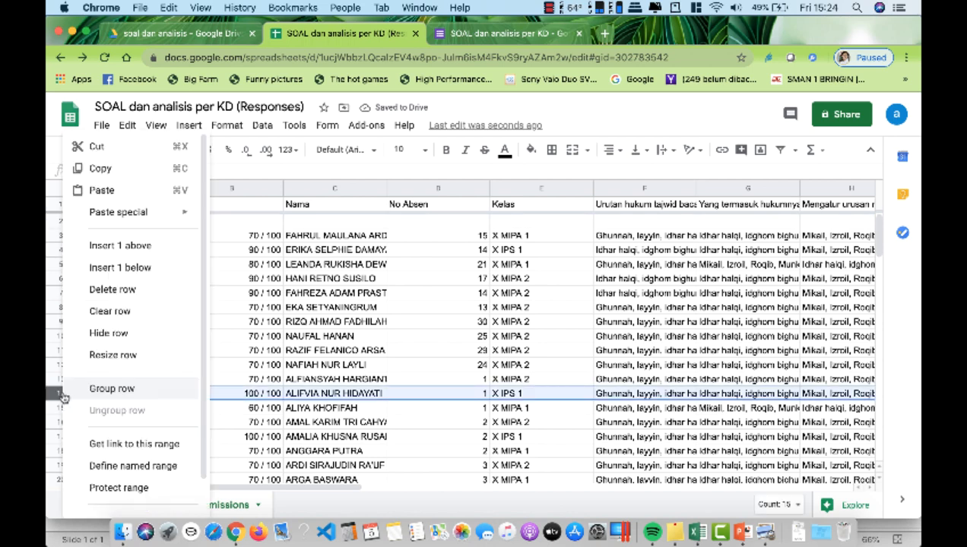
pyautogui.click(99, 167)
pyautogui.click(66, 222)
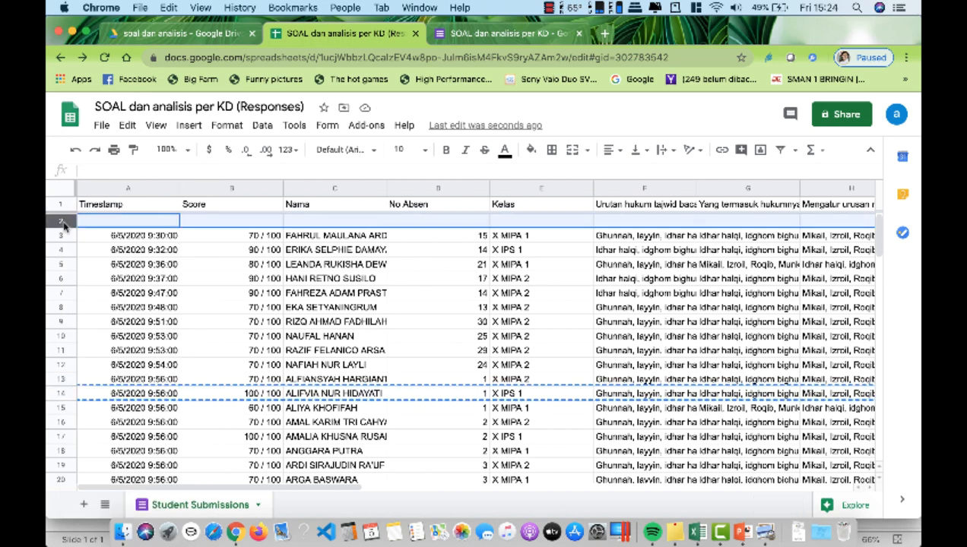
pyautogui.rightClick(66, 221)
pyautogui.click(103, 190)
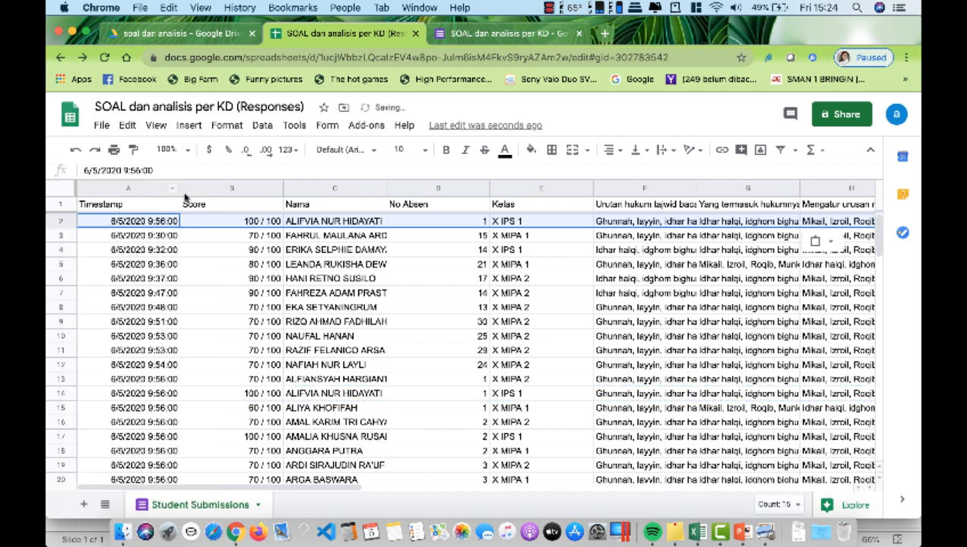
# Replace the student name in the copied response in row 2 with KUNCI JAWABAN
pyautogui.click(311, 221)
pyautogui.moveTo(383, 219); pyautogui.dragTo(295, 207)
pyautogui.write('KUN')
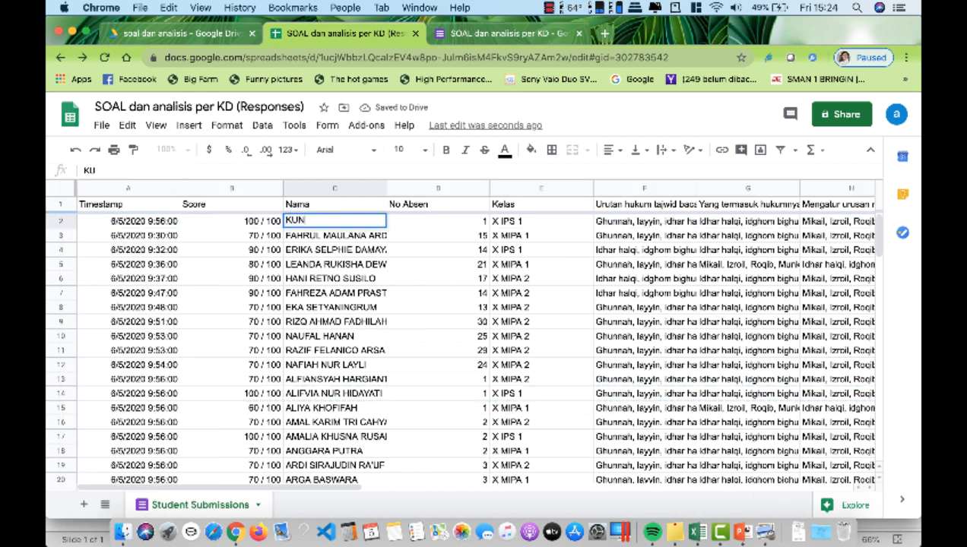
pyautogui.write('CI JAWABA')
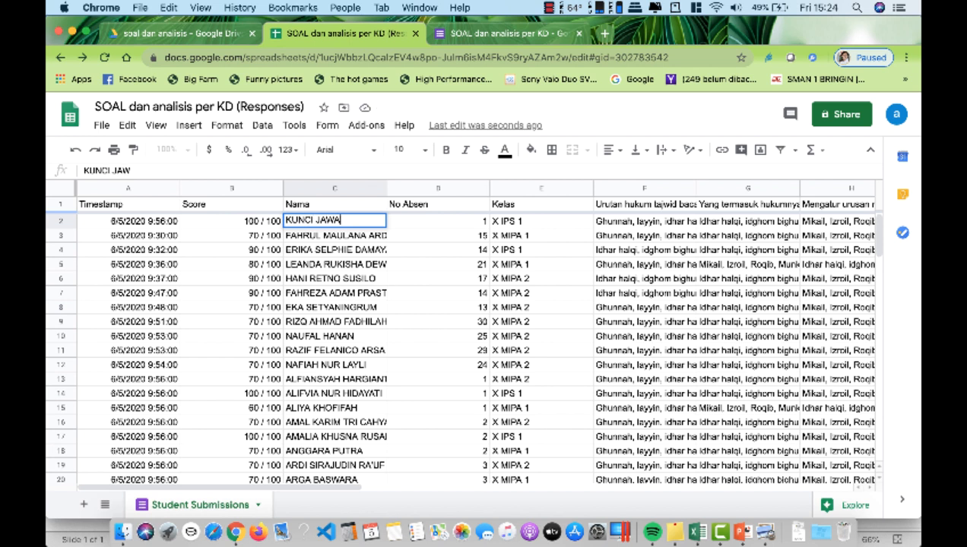
pyautogui.write('N')
pyautogui.click(354, 281)
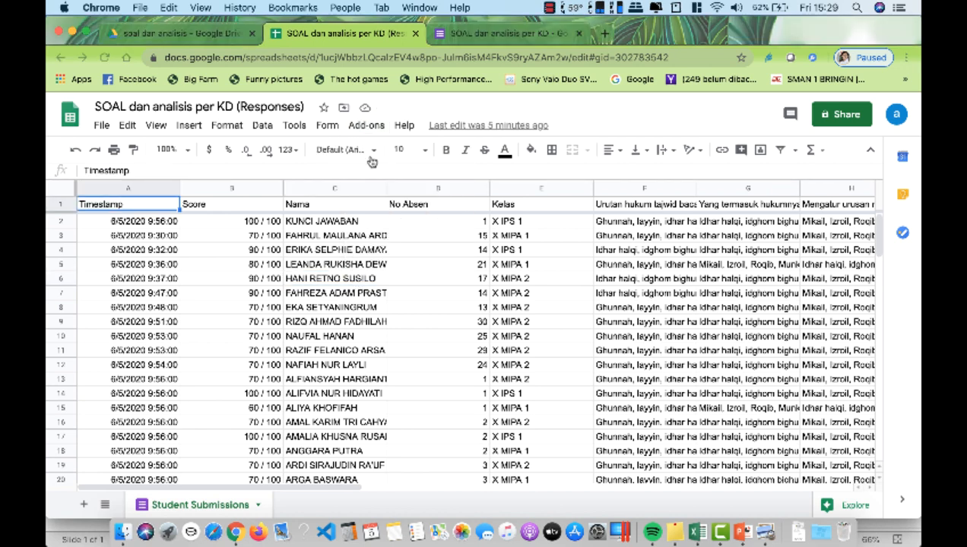
# Submit Flubaroo's Advanced Options with Autograde set to process only a student's most recent submission
pyautogui.click(371, 128)
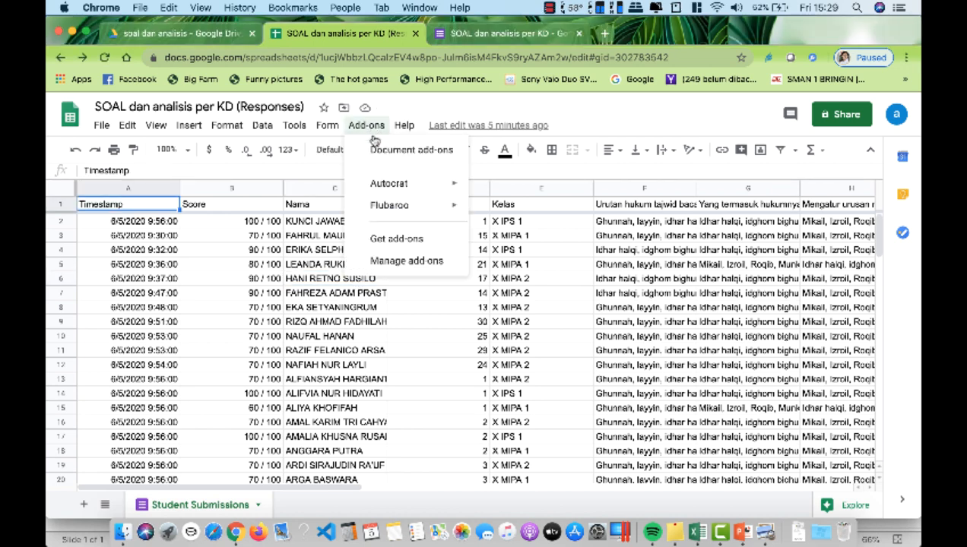
pyautogui.moveTo(404, 206)
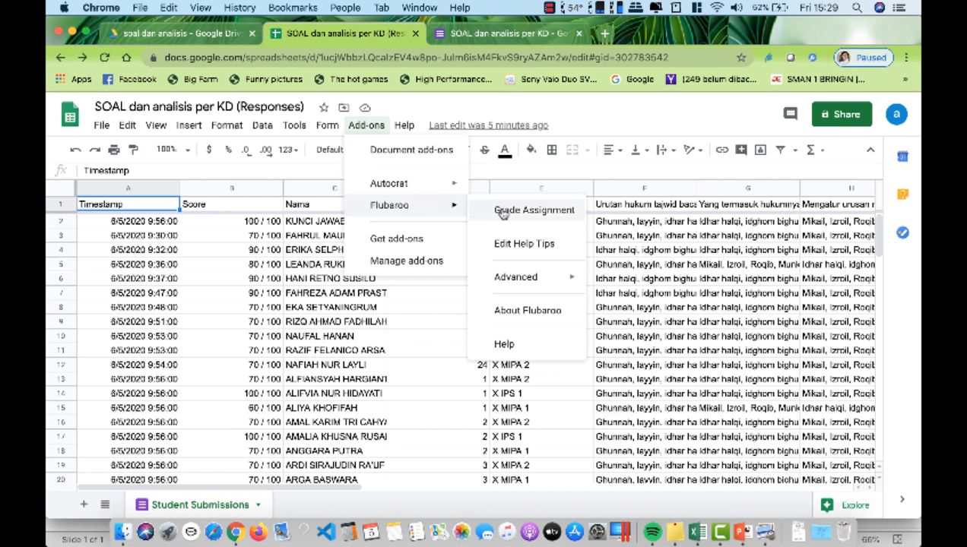
pyautogui.moveTo(535, 280)
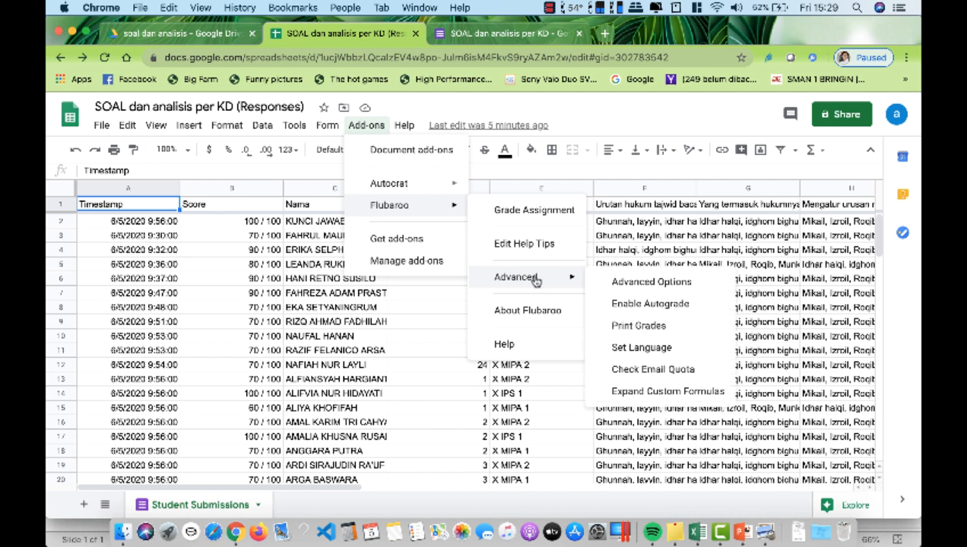
pyautogui.click(668, 285)
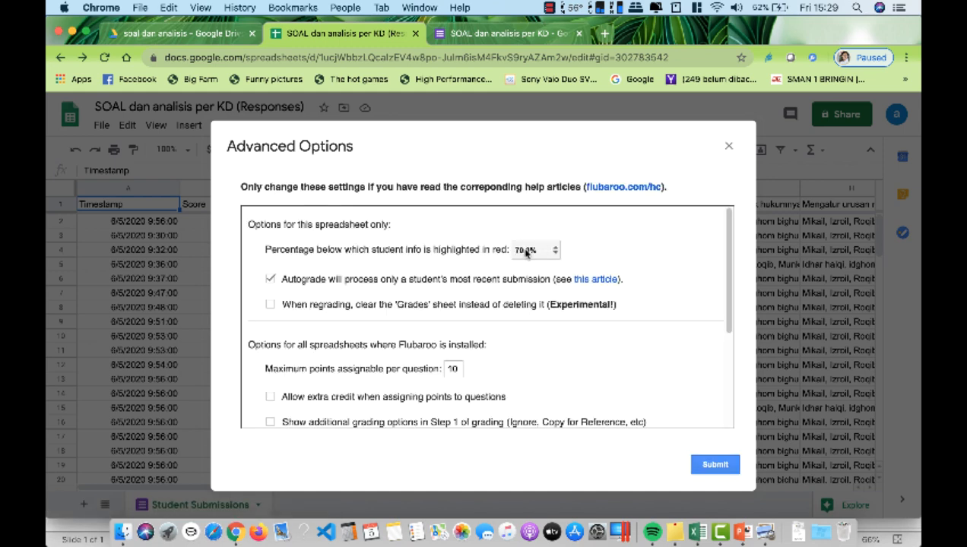
pyautogui.click(272, 280)
pyautogui.click(270, 280)
pyautogui.click(715, 465)
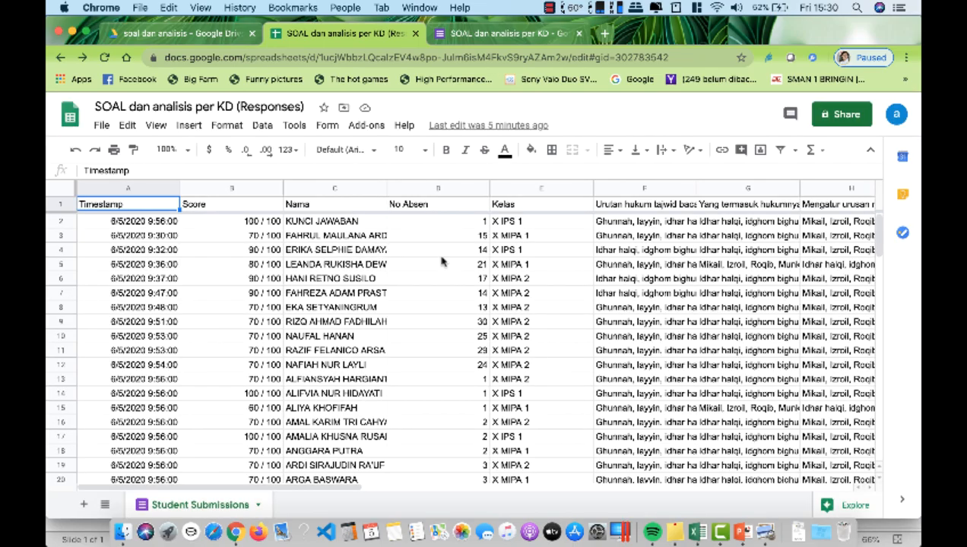
# Start Flubaroo's Grade Assignment and review the grading options and points proposed for every question
pyautogui.click(360, 127)
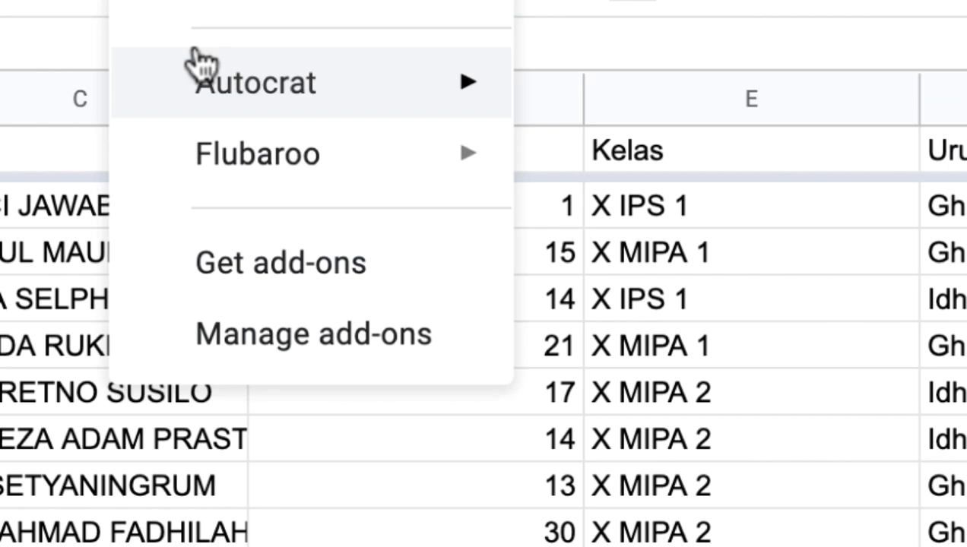
pyautogui.moveTo(387, 211)
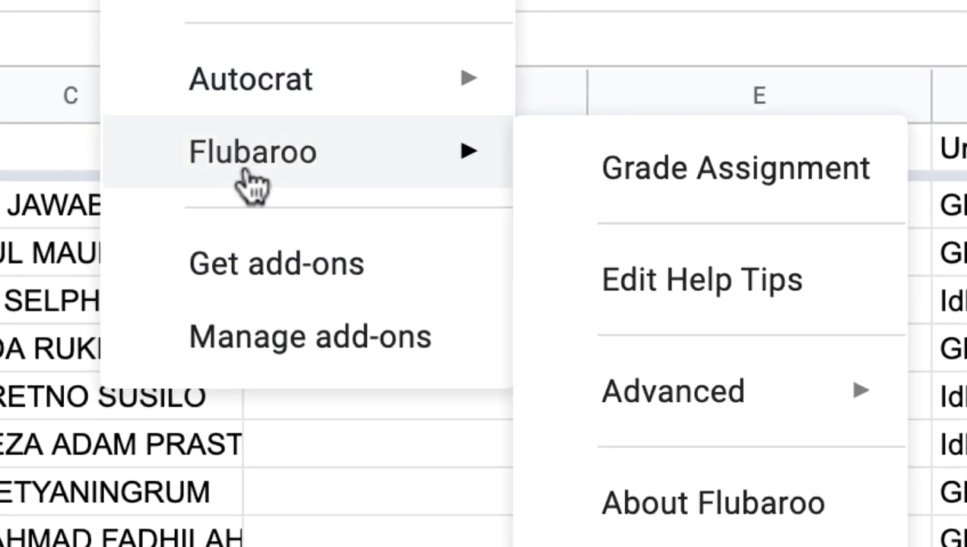
pyautogui.click(706, 190)
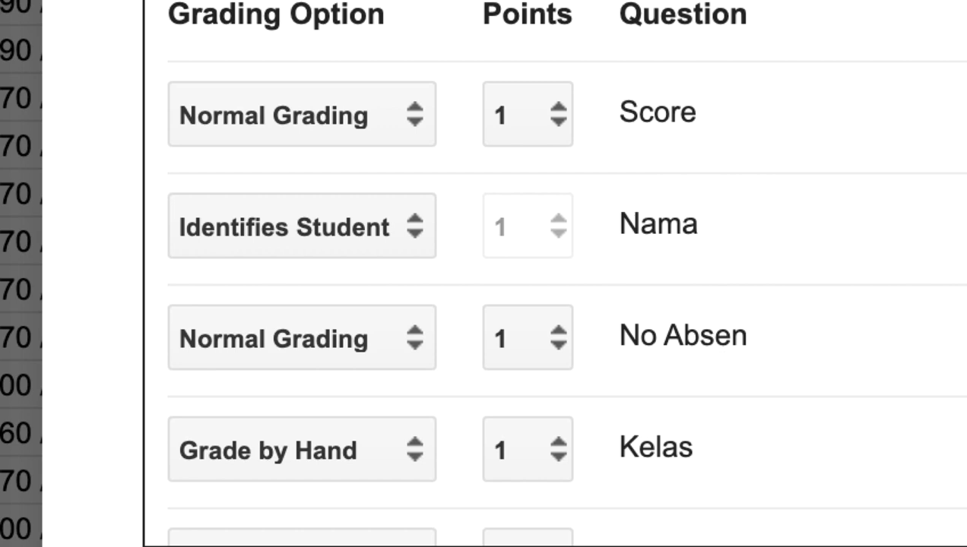
pyautogui.scroll(-5, 562, 274)
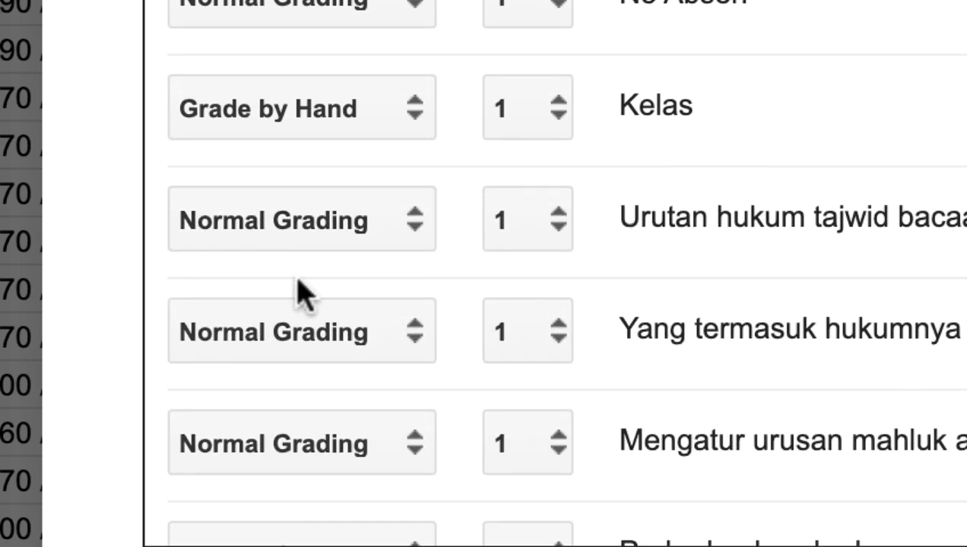
pyautogui.scroll(-10, 563, 273)
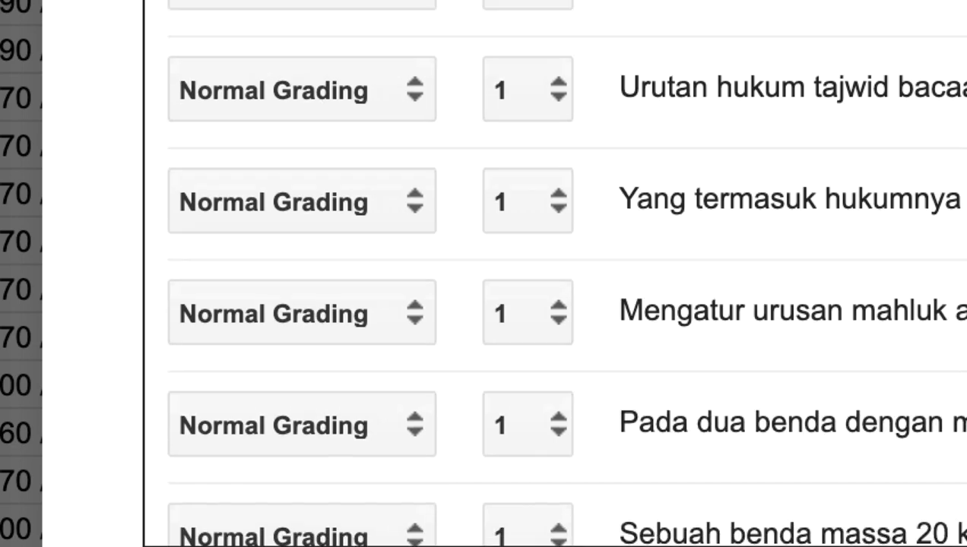
pyautogui.scroll(10, 562, 273)
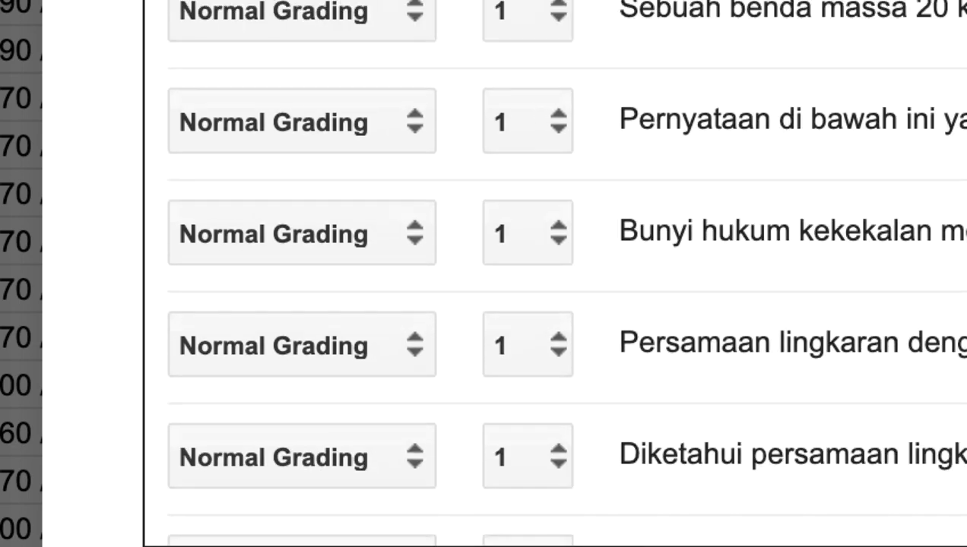
pyautogui.scroll(5, 562, 274)
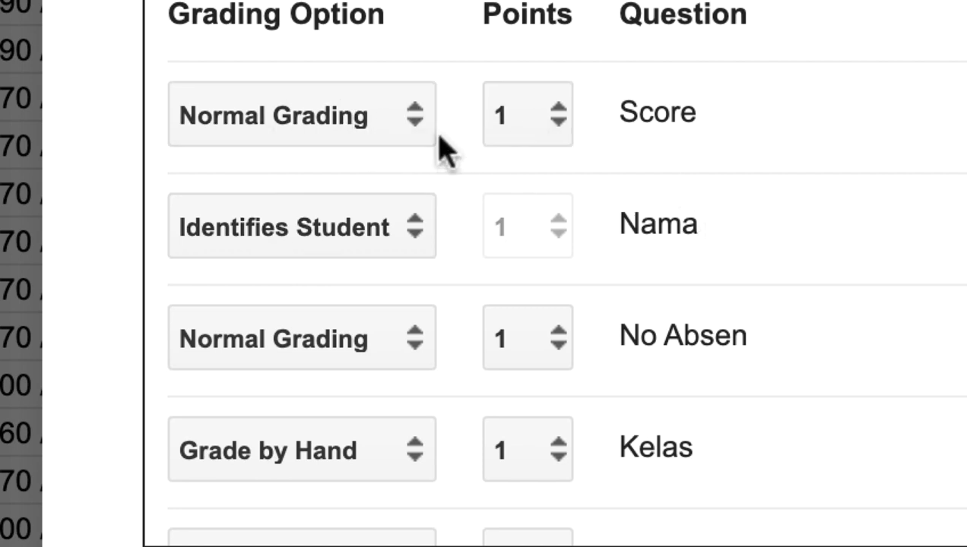
# Set the grading option of Score, No Absen and Kelas to Identifies Student, and continue to the answer-key selection
pyautogui.click(412, 115)
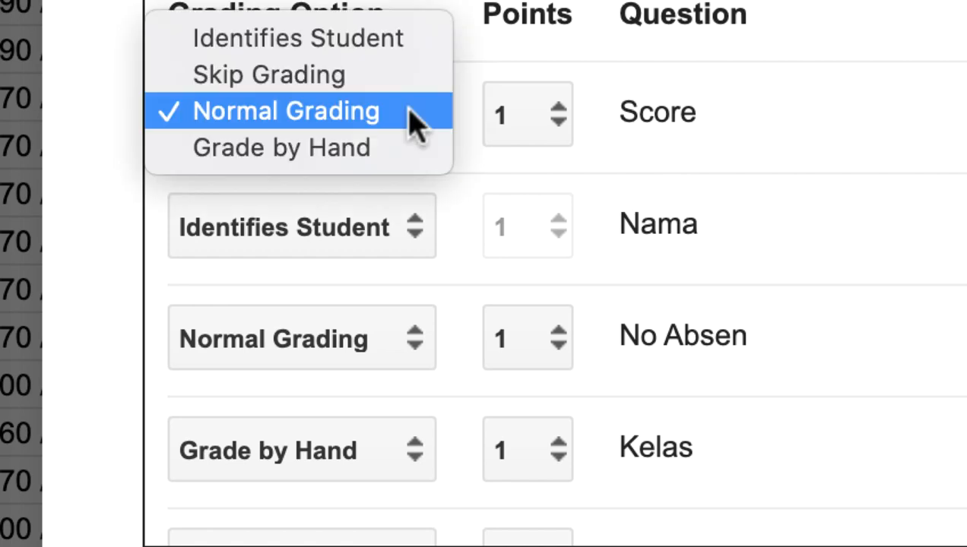
pyautogui.click(382, 44)
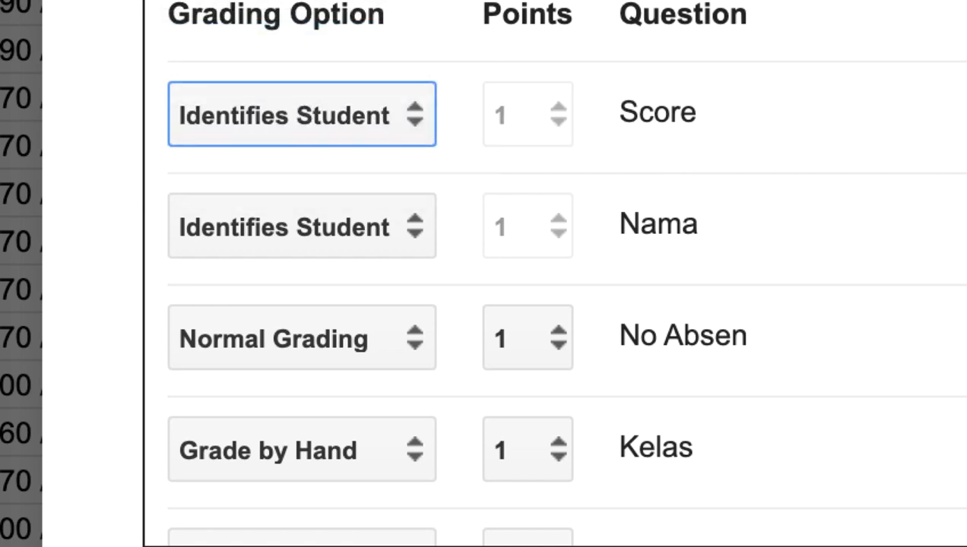
pyautogui.scroll(-2, 626, 350)
pyautogui.scroll(3, 627, 350)
pyautogui.click(414, 343)
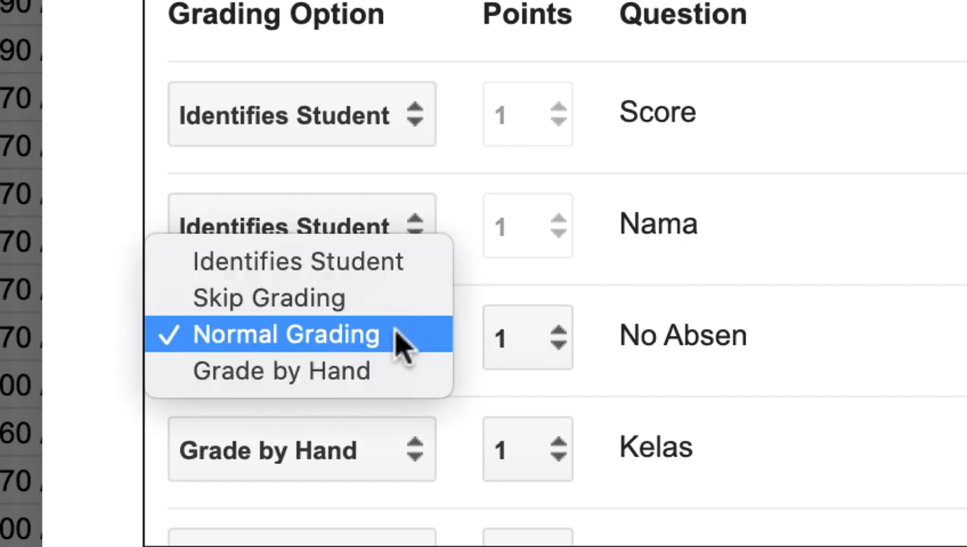
pyautogui.click(364, 266)
pyautogui.click(418, 456)
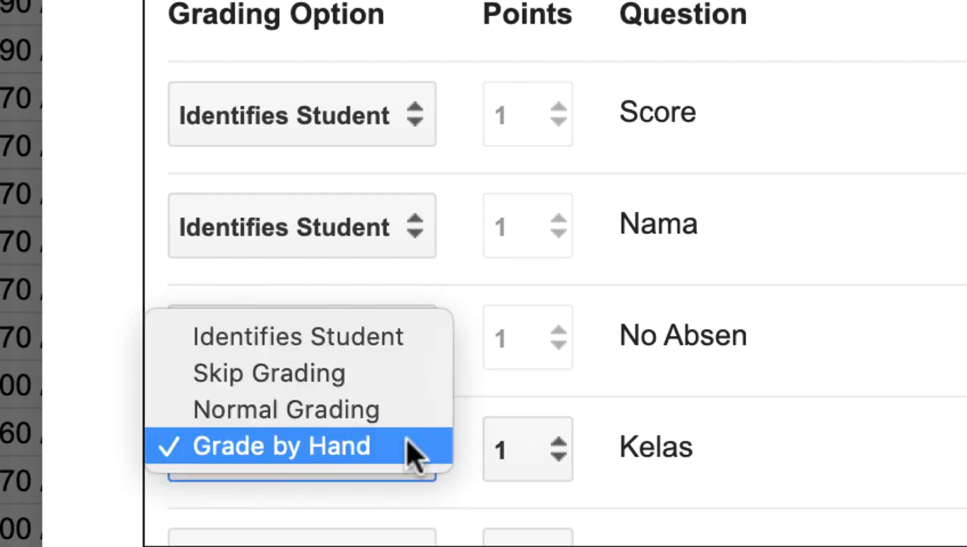
pyautogui.click(370, 340)
pyautogui.scroll(-4, 562, 304)
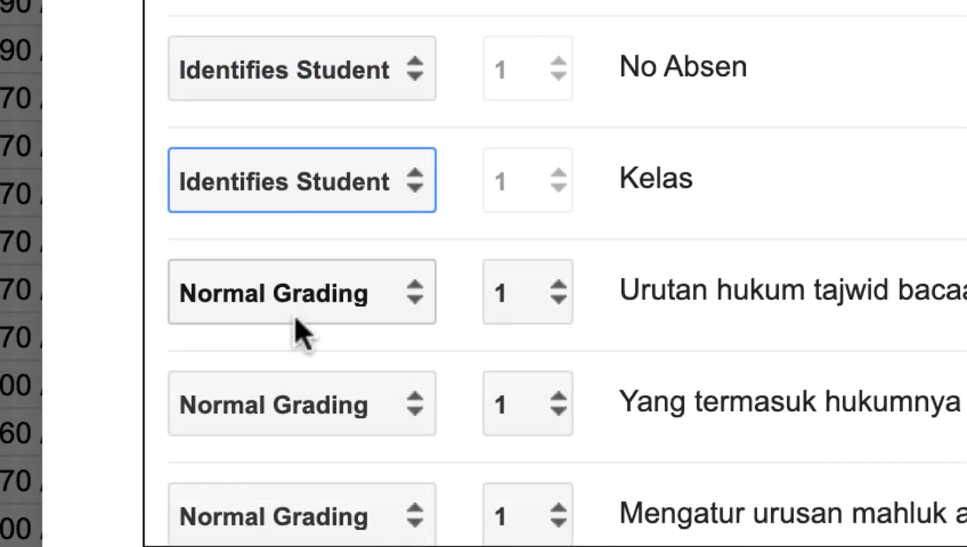
pyautogui.scroll(-5, 563, 304)
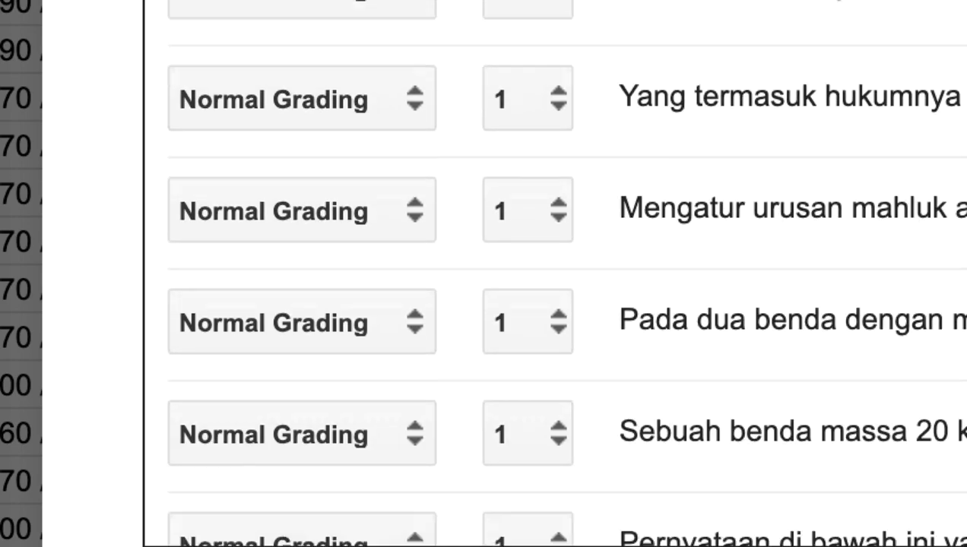
pyautogui.scroll(8, 563, 304)
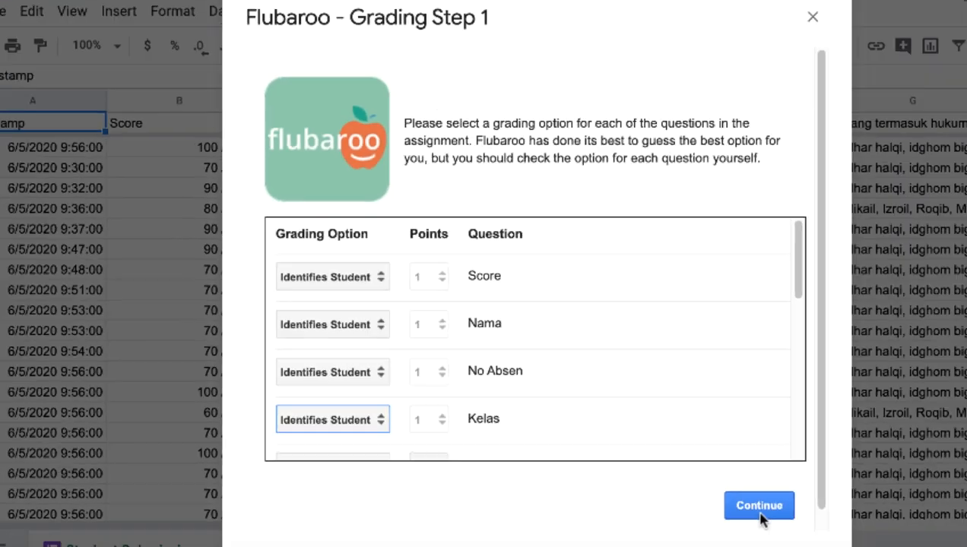
pyautogui.click(639, 473)
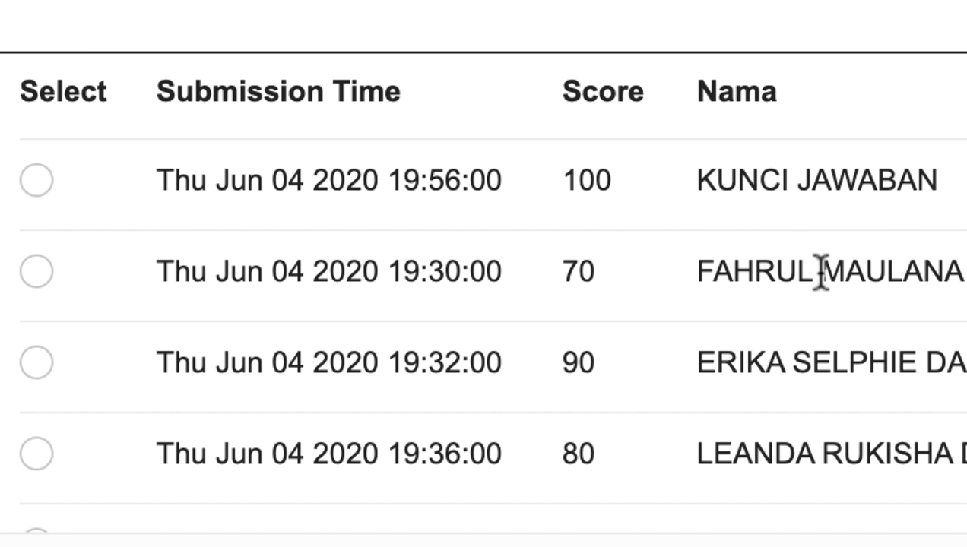
# Grade the assignment using the KUNCI JAWABAN submission as the answer key and view the resulting grades
pyautogui.click(36, 181)
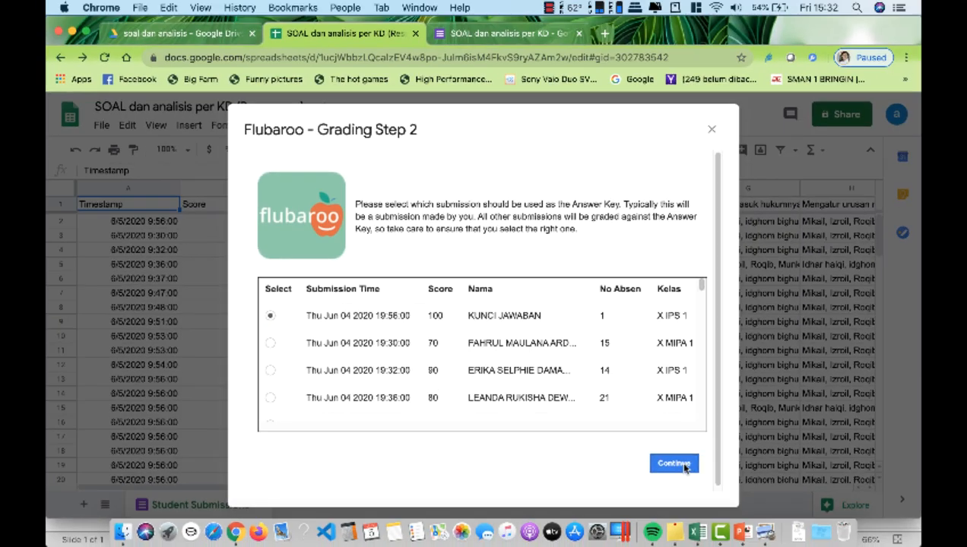
pyautogui.click(682, 467)
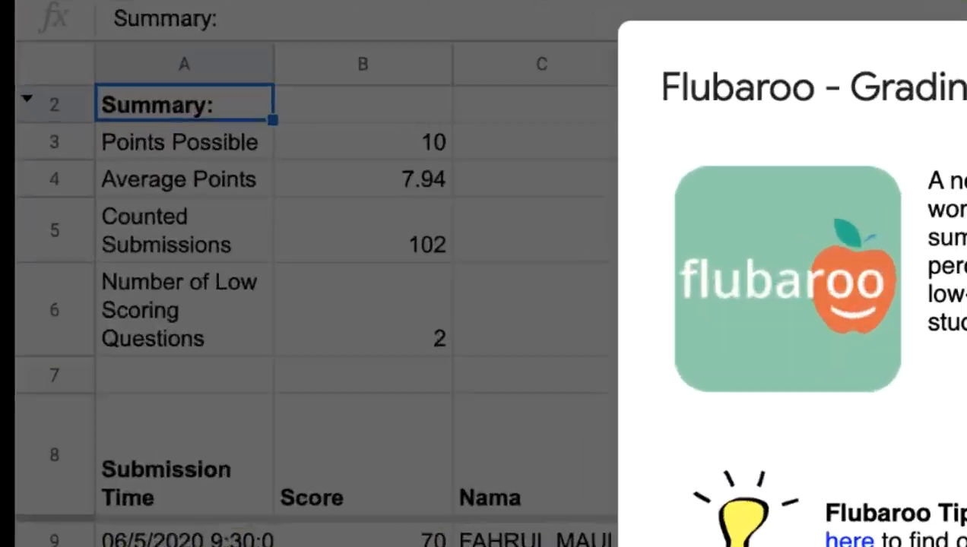
pyautogui.click(660, 197)
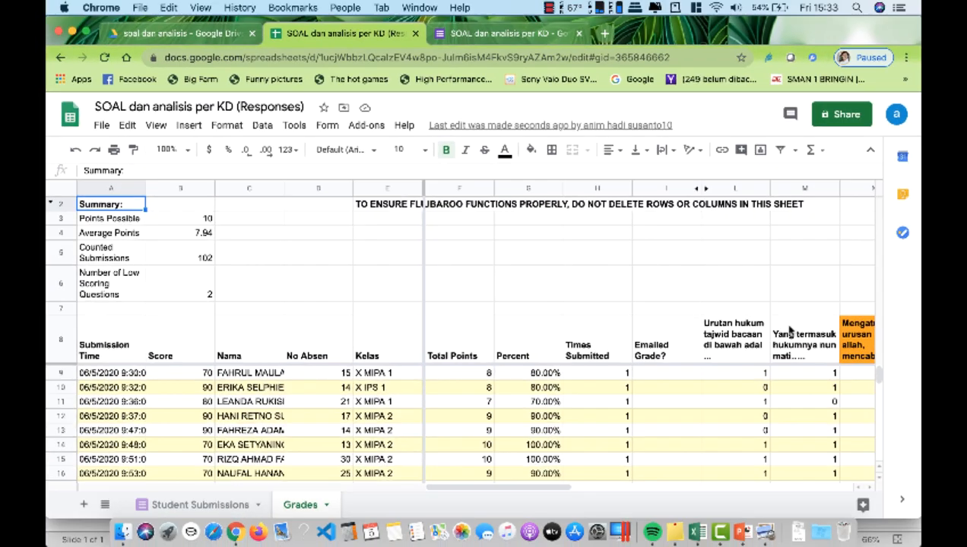
# Examine each question's points per student and the percentage correct per question below the last student row
pyautogui.hscroll(5, 672, 332)
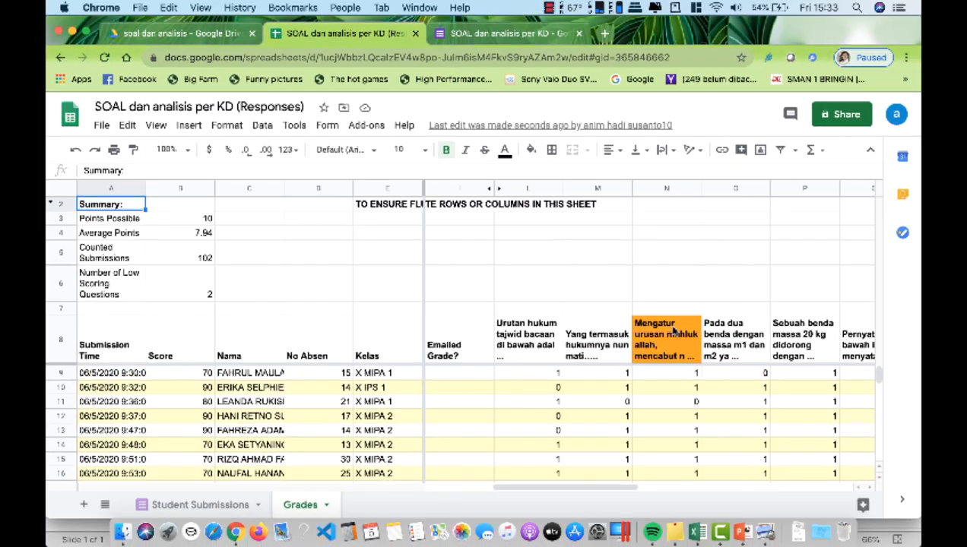
pyautogui.hscroll(3, 682, 343)
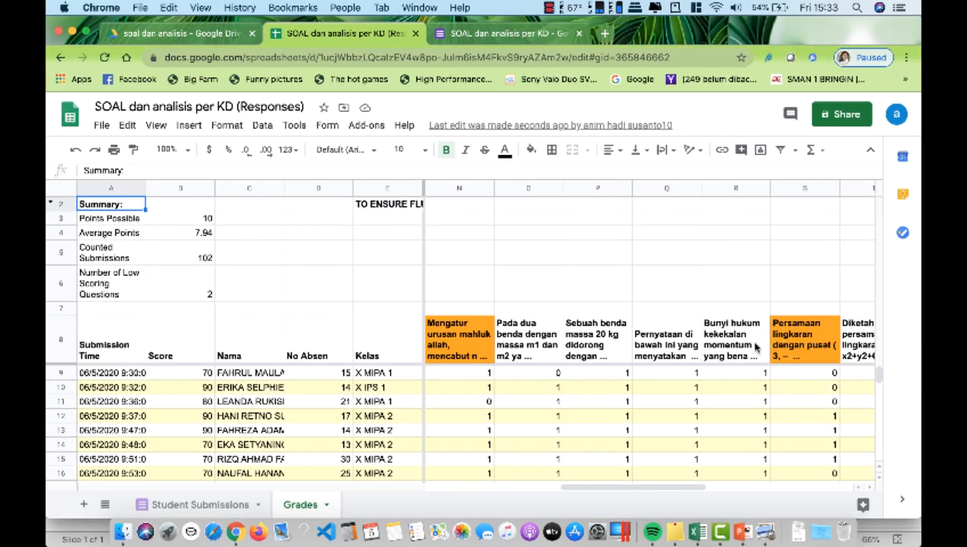
pyautogui.hscroll(-1, 786, 335)
pyautogui.scroll(-5, 729, 349)
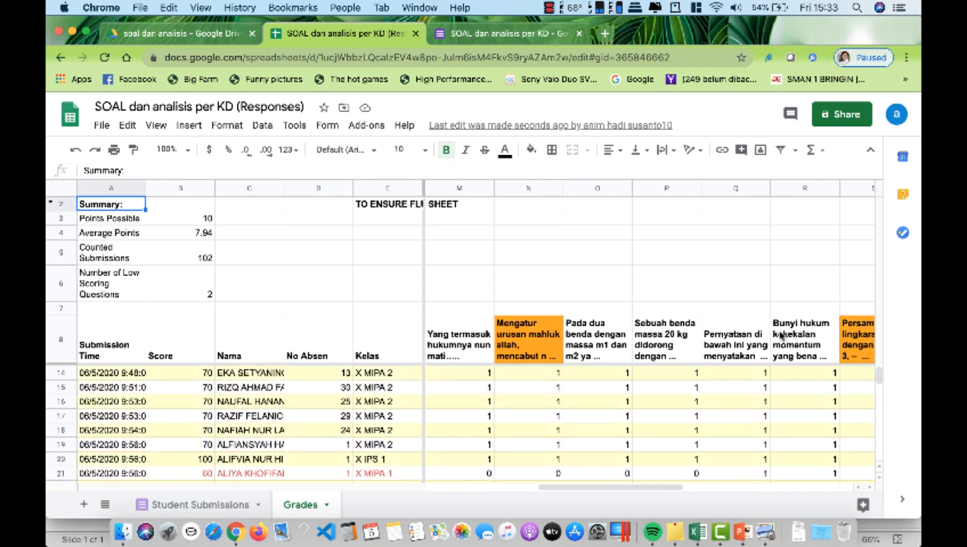
pyautogui.scroll(-15, 688, 358)
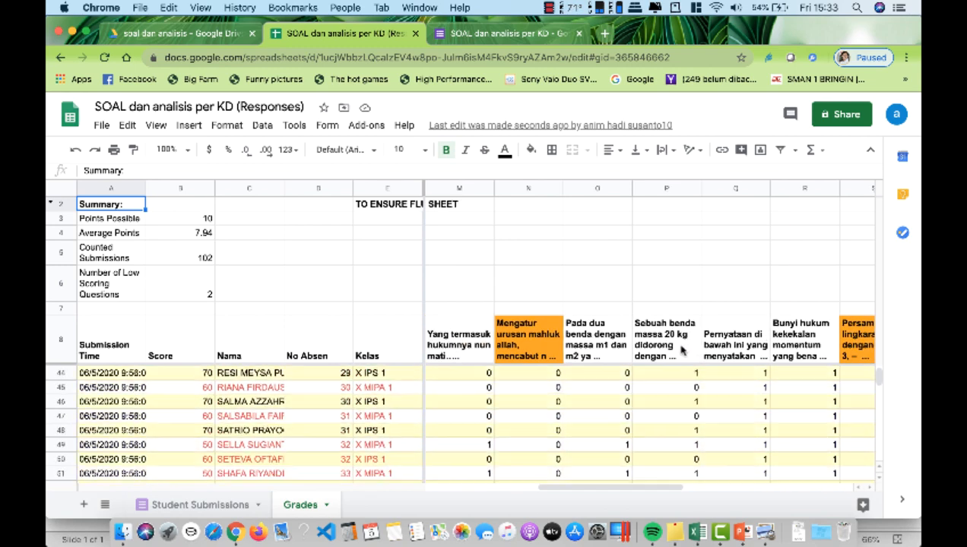
pyautogui.scroll(-15, 682, 348)
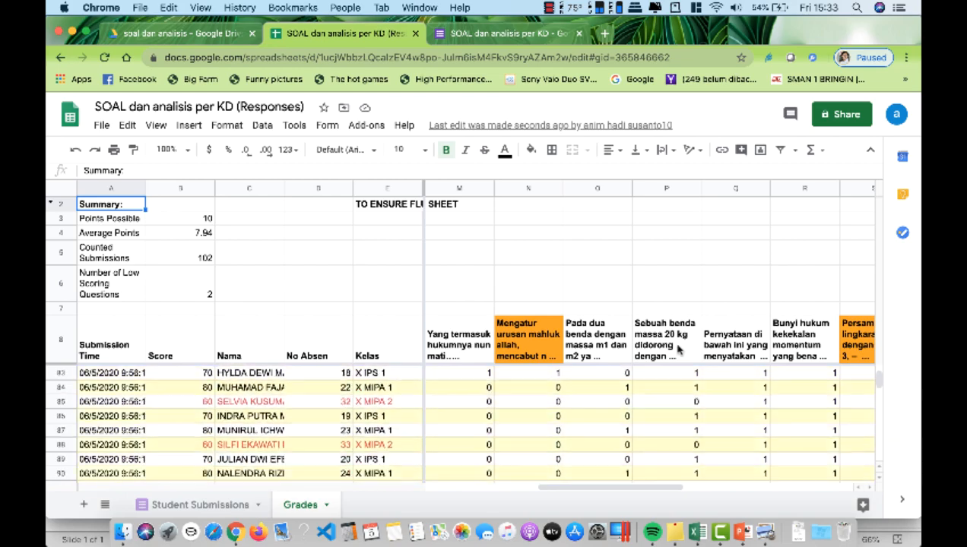
pyautogui.scroll(-3, 679, 348)
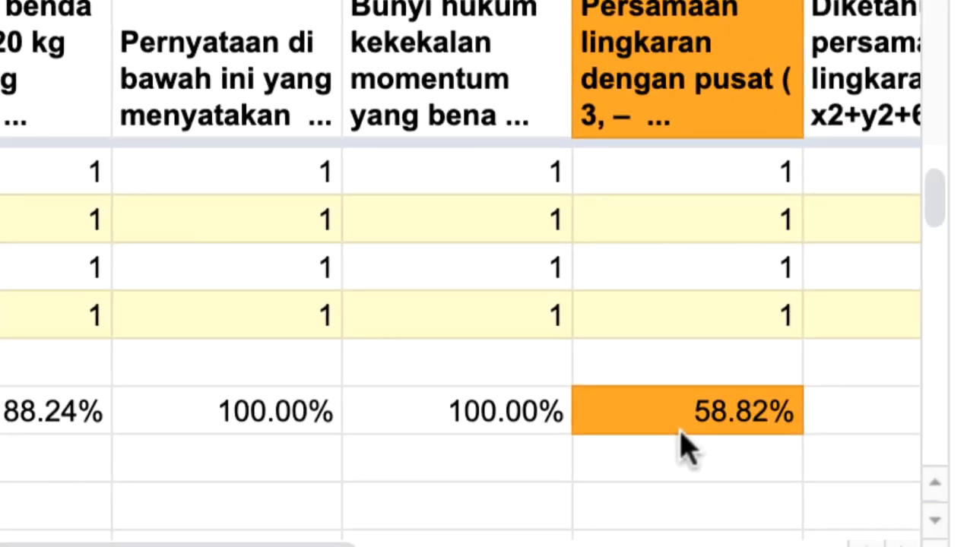
pyautogui.rightClick(680, 436)
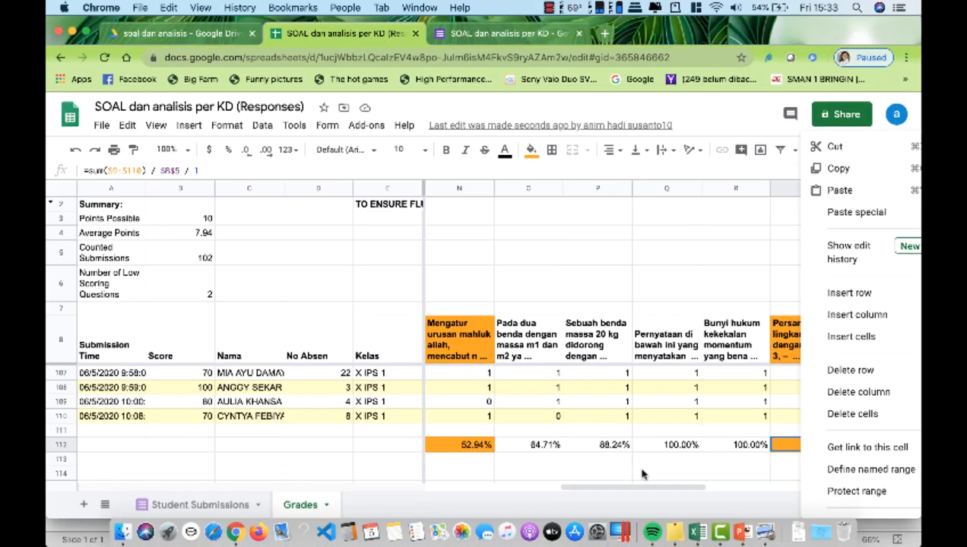
# Examine the students' scores, attendance numbers, classes and highlighted low scorers in the Grades sheet
pyautogui.scroll(20, 637, 456)
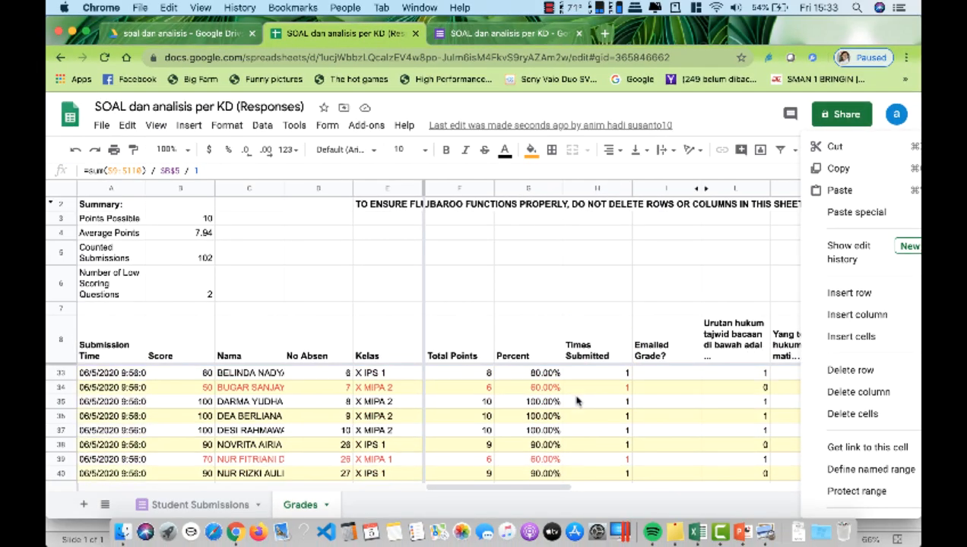
pyautogui.scroll(-1, 364, 416)
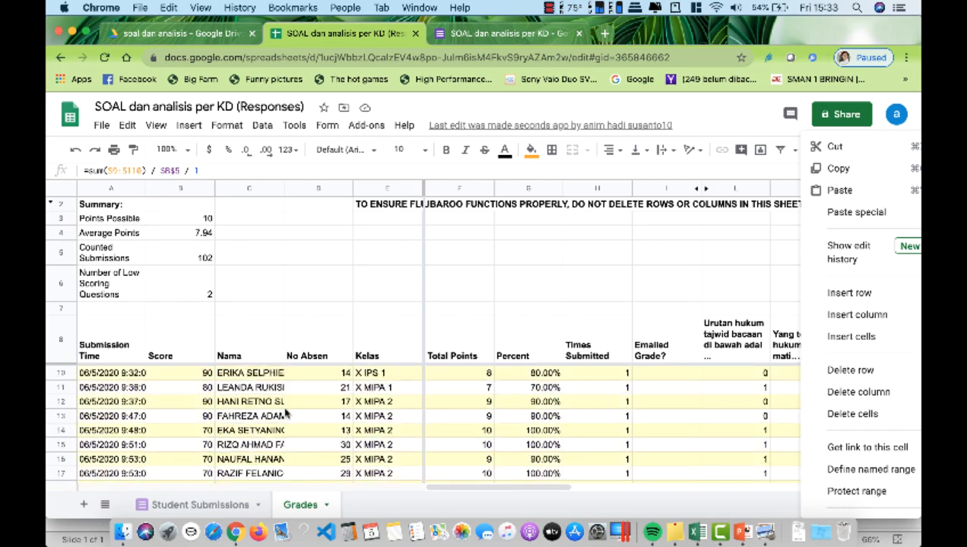
pyautogui.scroll(-3, 274, 416)
pyautogui.scroll(-1, 272, 416)
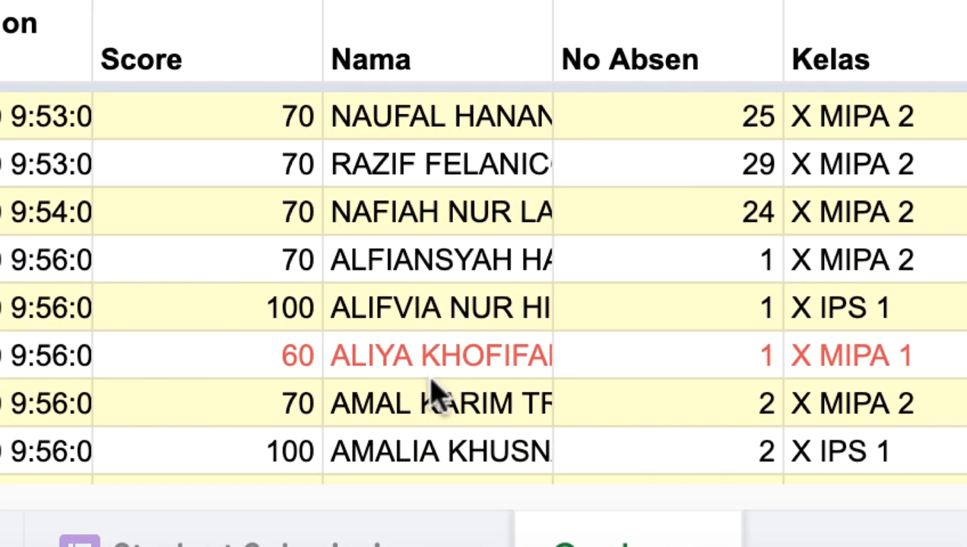
pyautogui.scroll(-2, 540, 380)
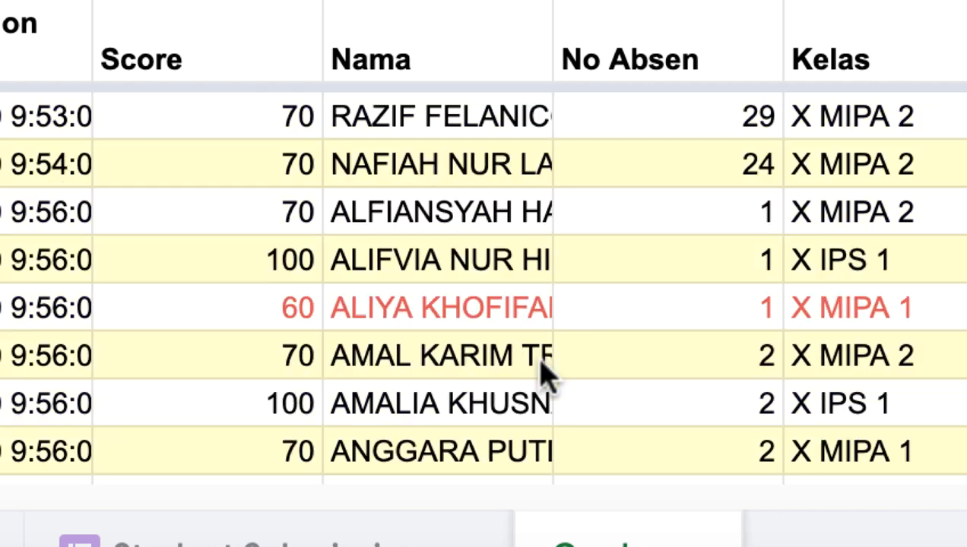
pyautogui.scroll(-6, 546, 374)
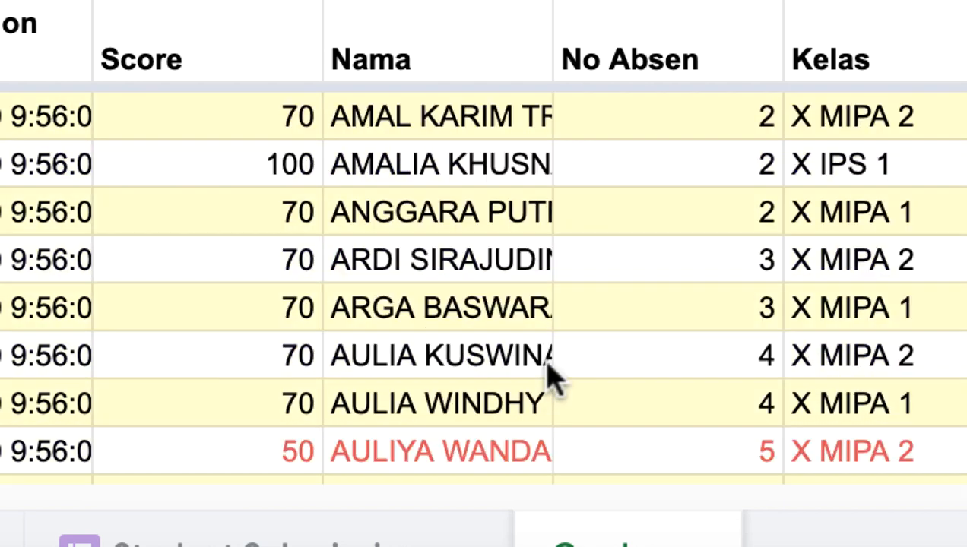
pyautogui.scroll(5, 548, 377)
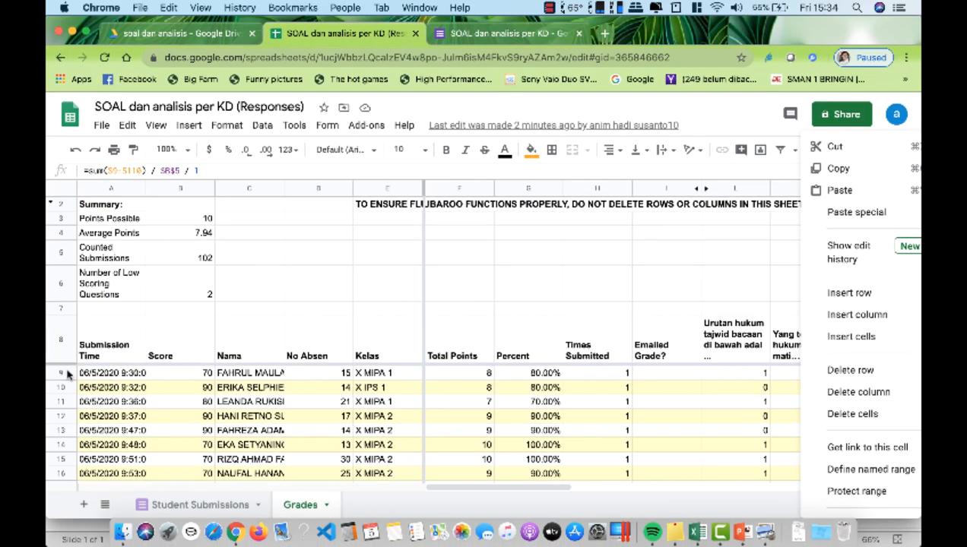
# Select all student rows in the Grades sheet, from row 9 through row 110, and check the extent of the selection
pyautogui.click(67, 373)
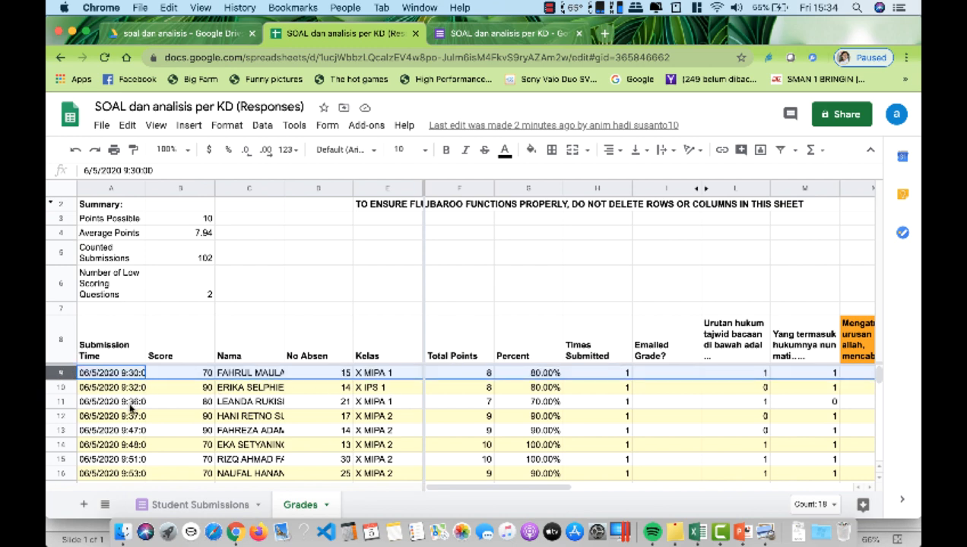
pyautogui.moveTo(877, 373)
pyautogui.mouseDown()
pyautogui.moveTo(877, 403)
pyautogui.moveTo(878, 378)
pyautogui.mouseUp()
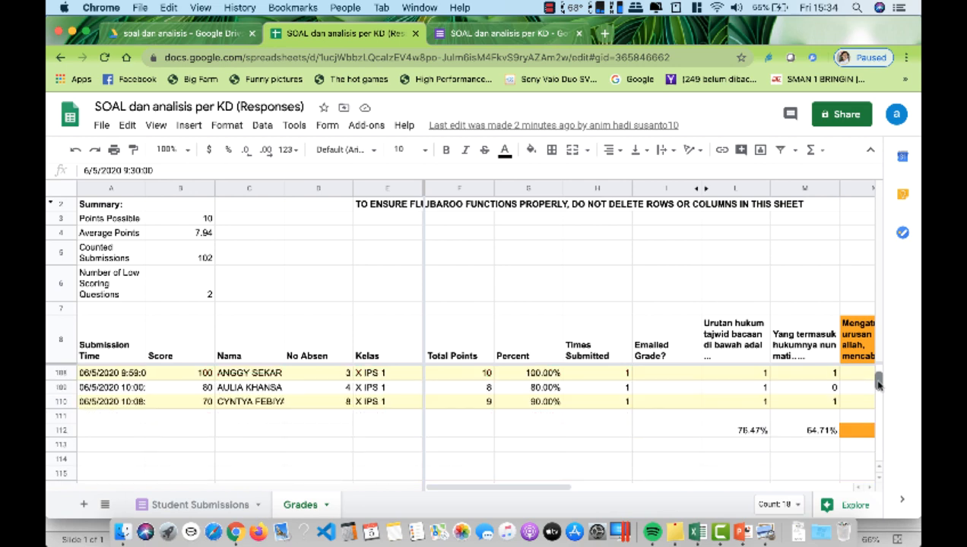
pyautogui.keyDown('shift'); pyautogui.click(63, 403); pyautogui.keyUp('shift')
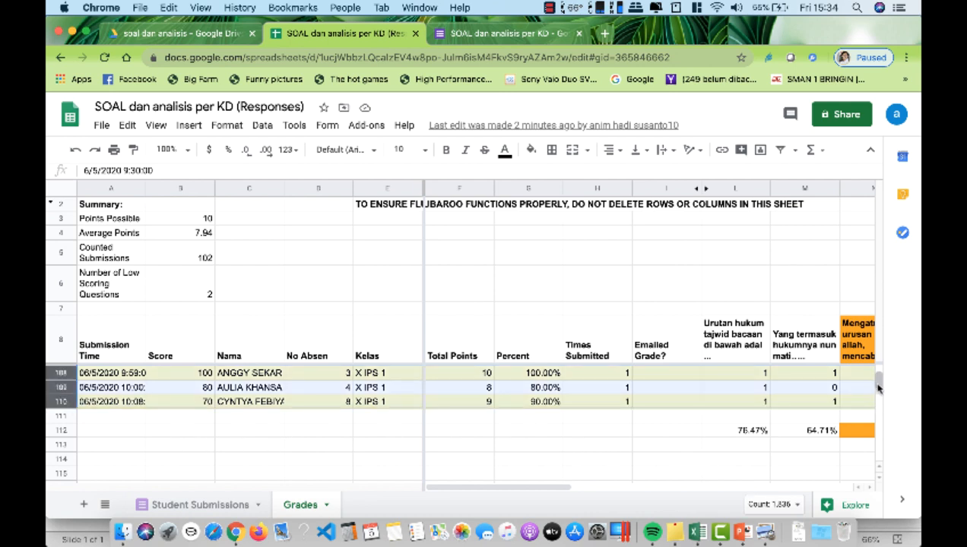
pyautogui.moveTo(877, 385); pyautogui.dragTo(878, 381)
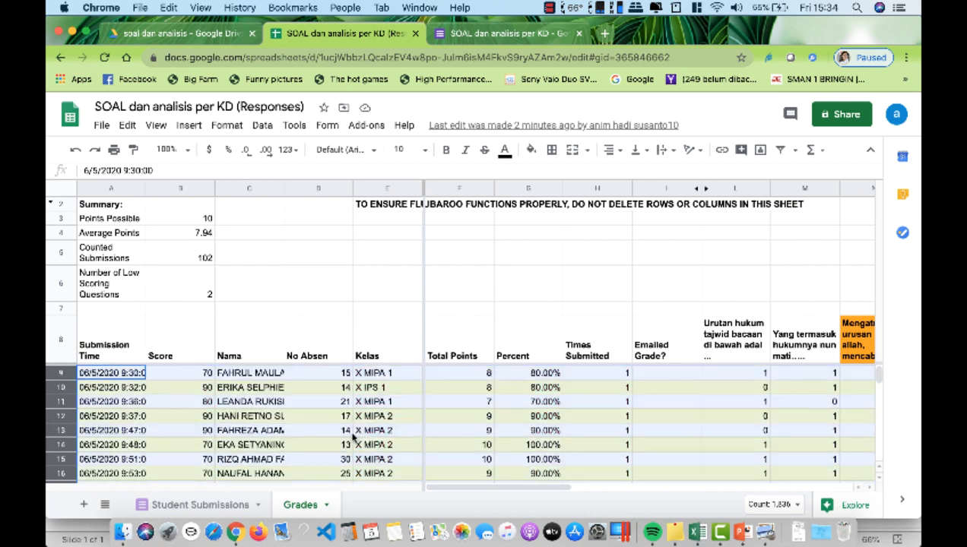
pyautogui.scroll(-15, 352, 435)
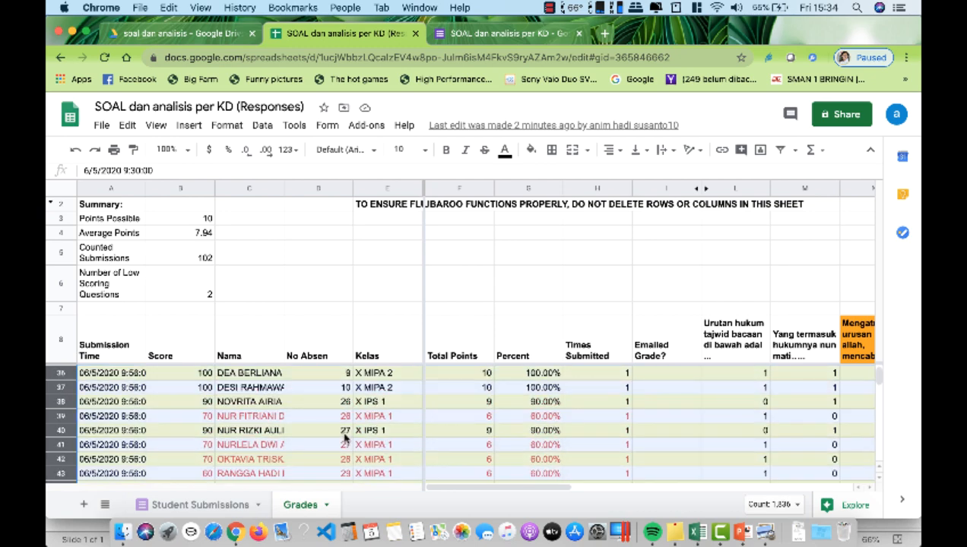
pyautogui.scroll(-20, 341, 441)
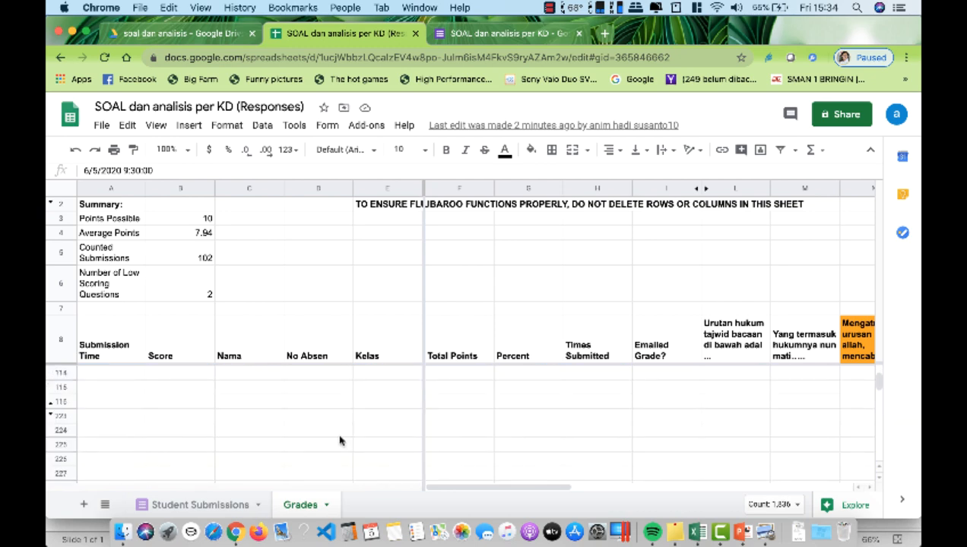
pyautogui.scroll(2, 340, 441)
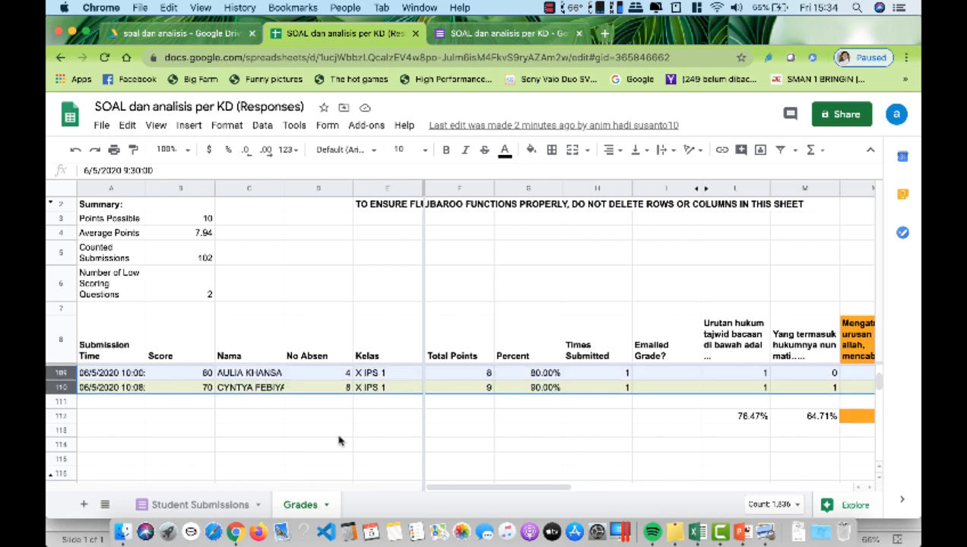
pyautogui.scroll(20, 339, 441)
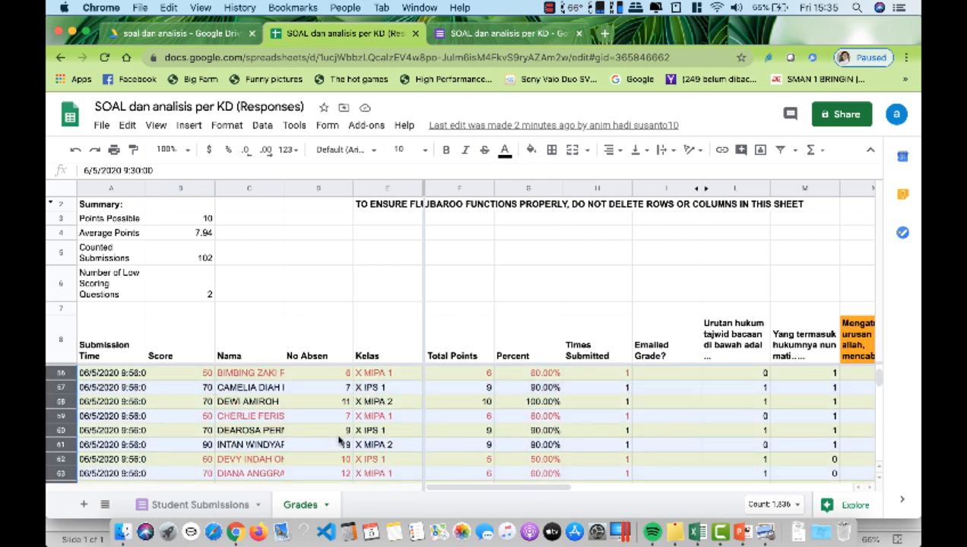
pyautogui.scroll(18, 340, 441)
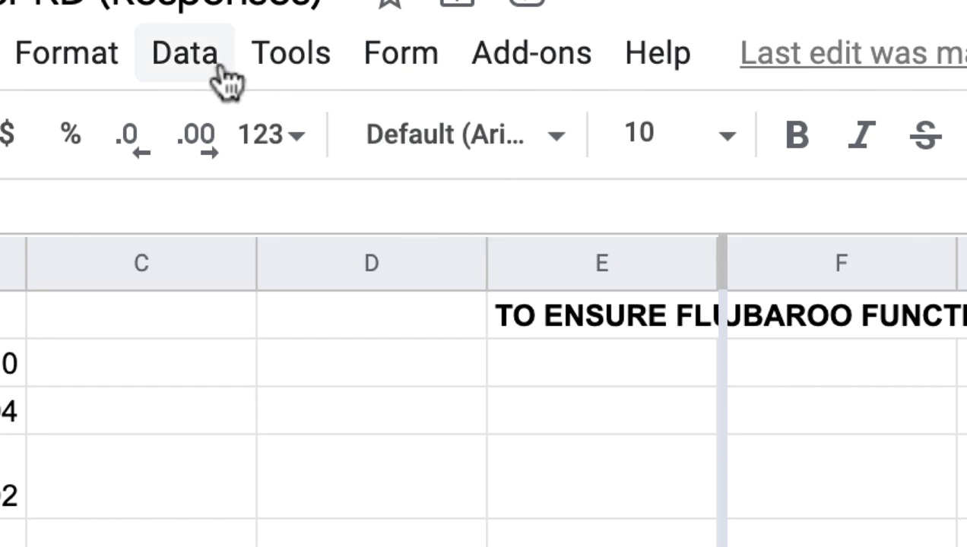
# Sort the selected student rows by Kelas (column E) A to Z, then by No Absen (column D) A to Z
pyautogui.click(185, 54)
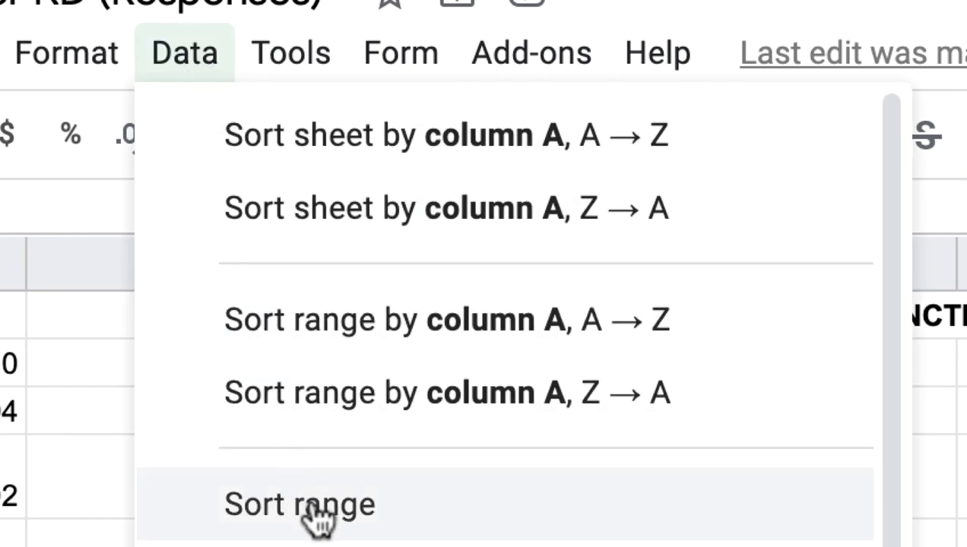
pyautogui.click(317, 505)
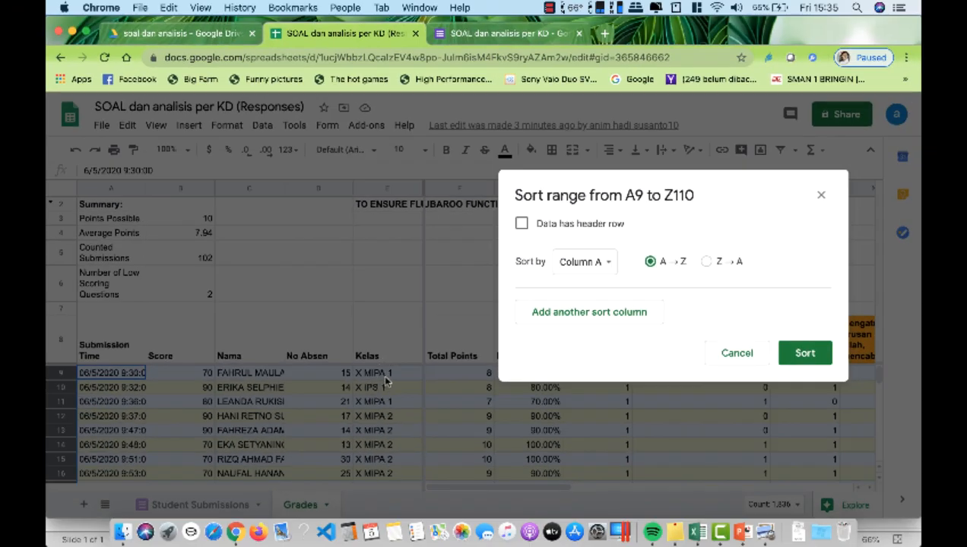
pyautogui.click(584, 262)
pyautogui.click(608, 349)
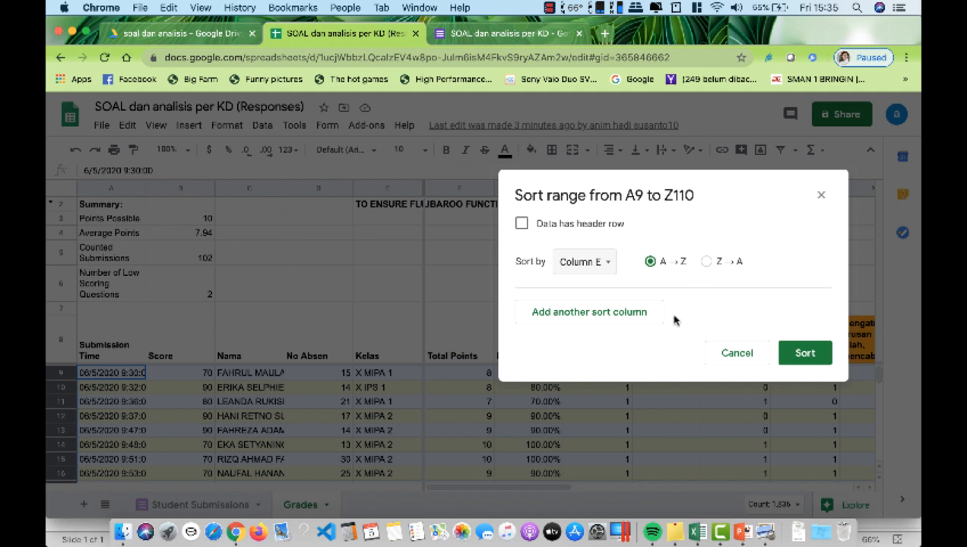
pyautogui.click(598, 316)
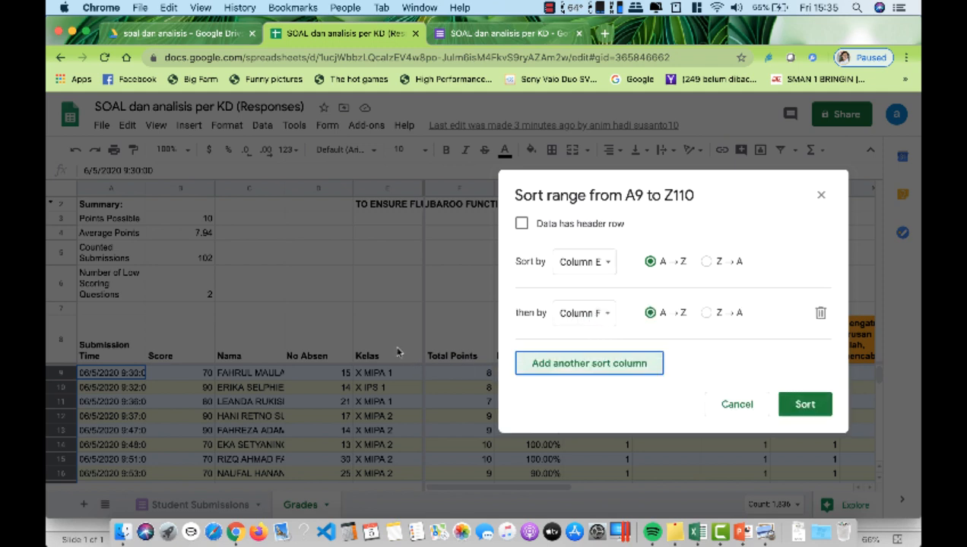
pyautogui.click(597, 313)
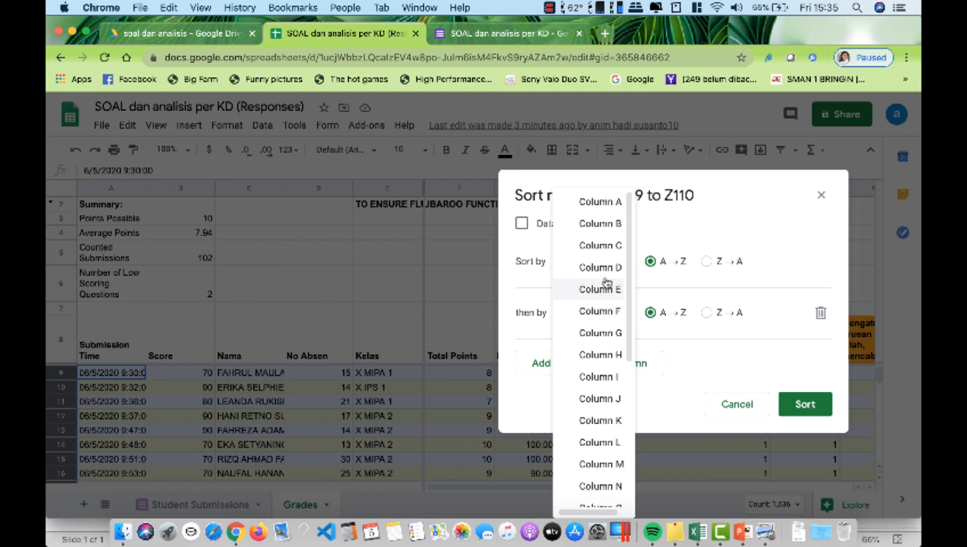
pyautogui.click(609, 272)
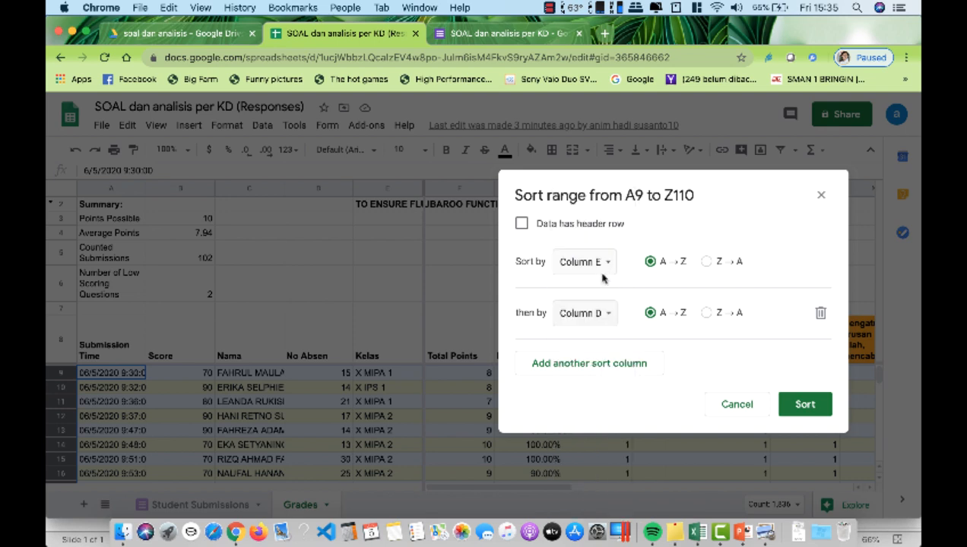
pyautogui.click(805, 405)
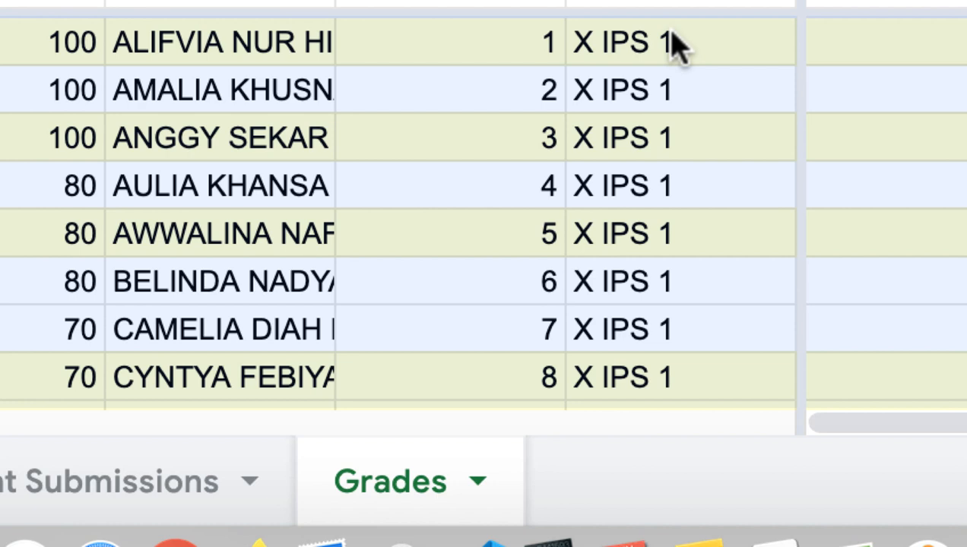
# Examine the order of classes and attendance numbers in the sorted student rows
pyautogui.scroll(-3, 676, 41)
pyautogui.scroll(3, 653, 114)
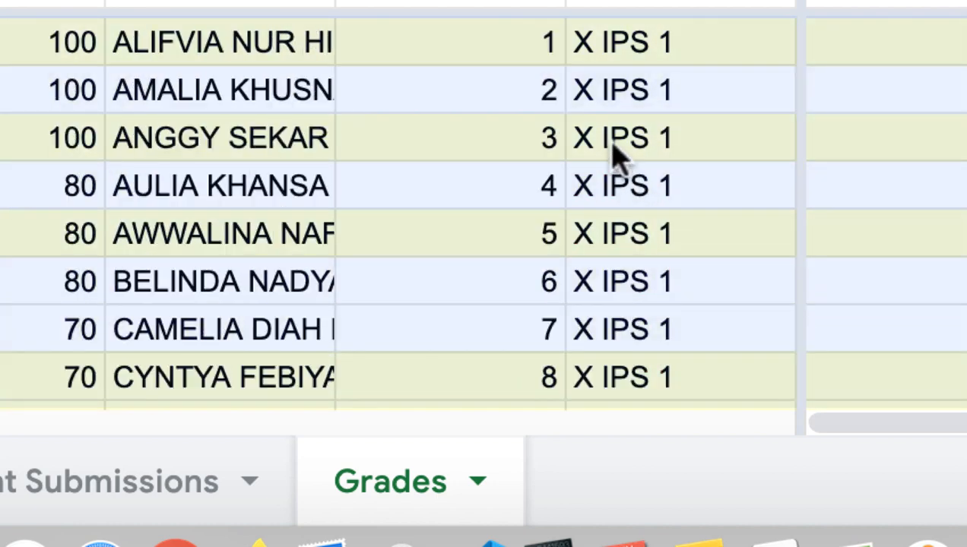
pyautogui.scroll(-3, 536, 289)
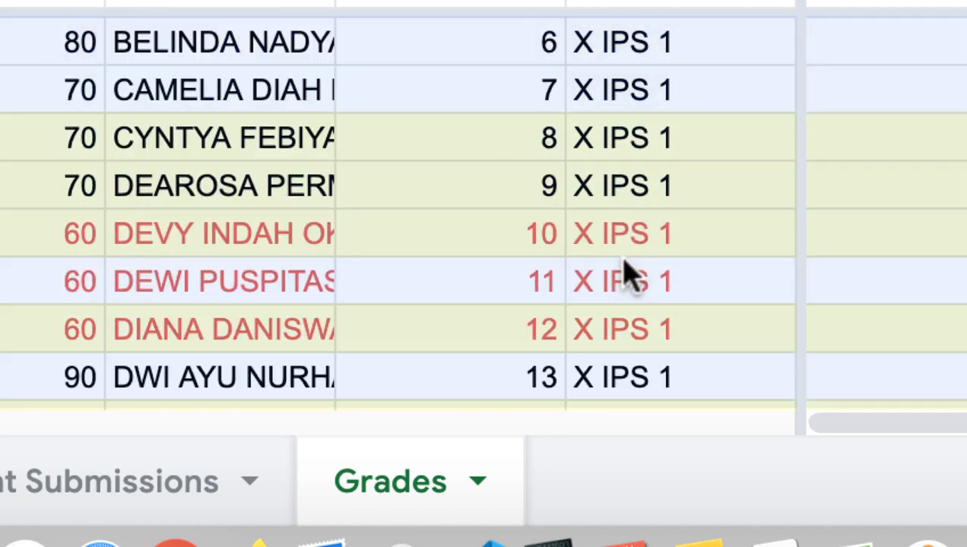
pyautogui.scroll(-1, 623, 273)
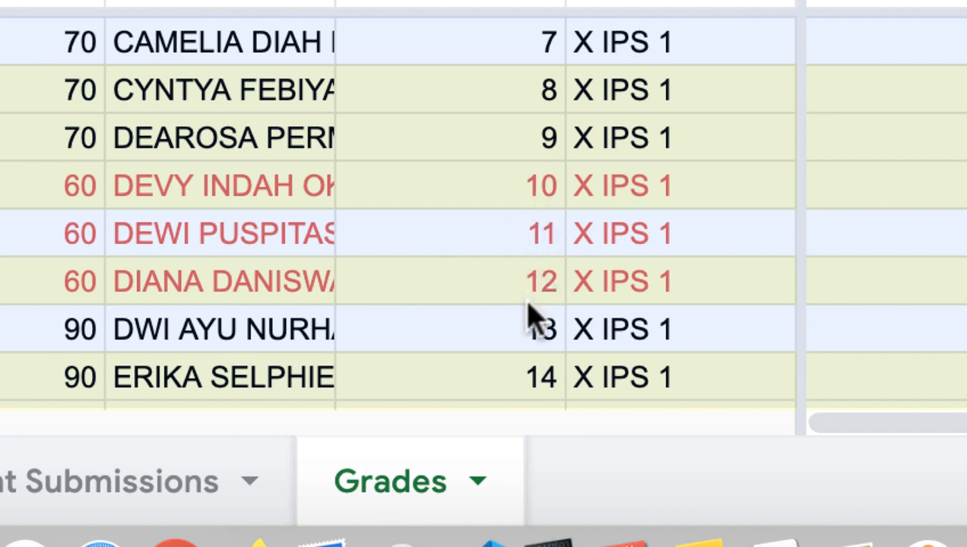
pyautogui.scroll(-2, 649, 283)
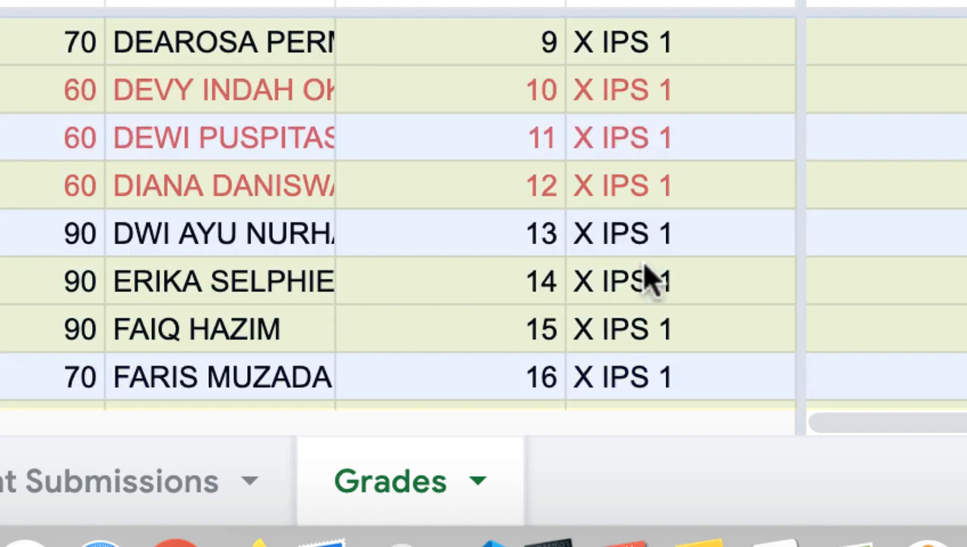
pyautogui.scroll(-8, 649, 280)
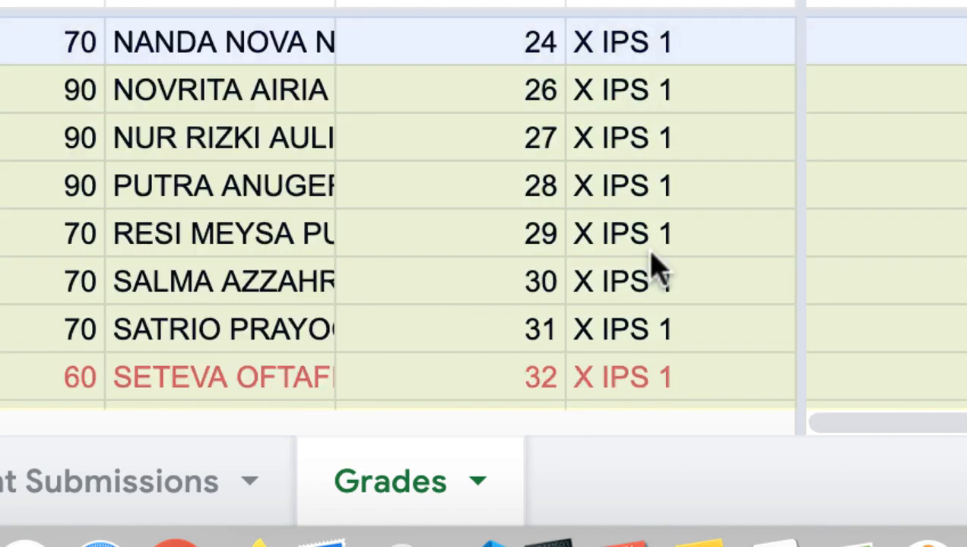
pyautogui.scroll(-8, 653, 266)
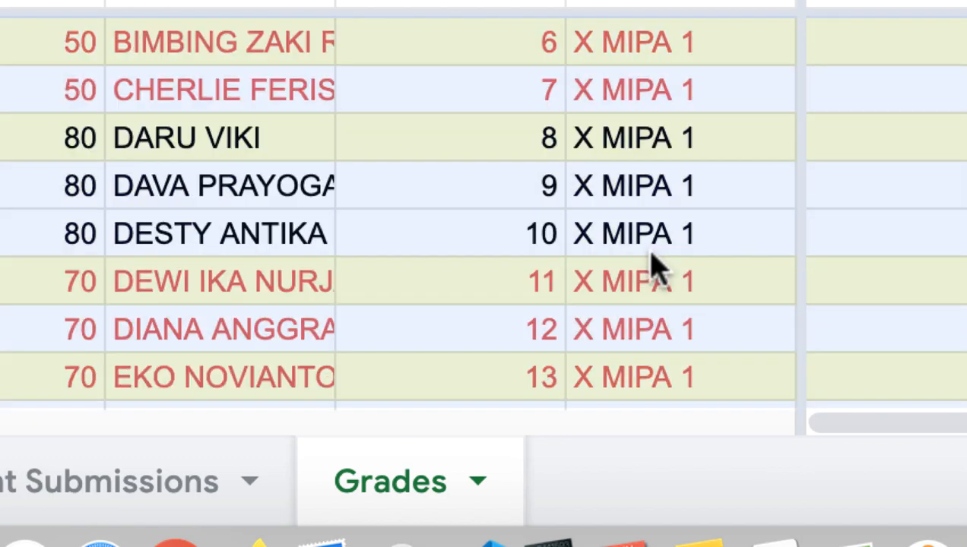
pyautogui.scroll(-3, 653, 266)
pyautogui.scroll(20, 652, 268)
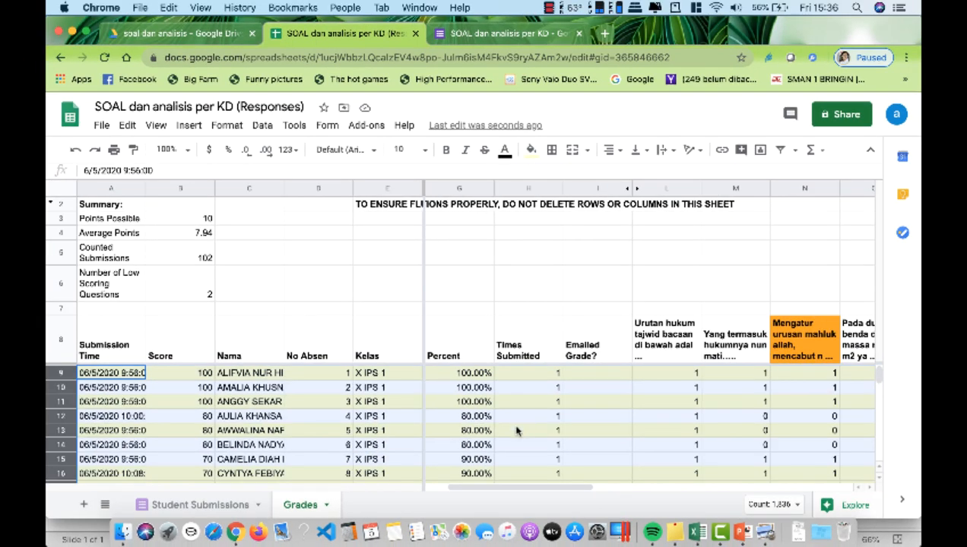
# Insert a column before the "Pada dua benda dengan massa m1 dan m2" question and give it the header KD 1
pyautogui.hscroll(1, 517, 431)
pyautogui.hscroll(1, 518, 430)
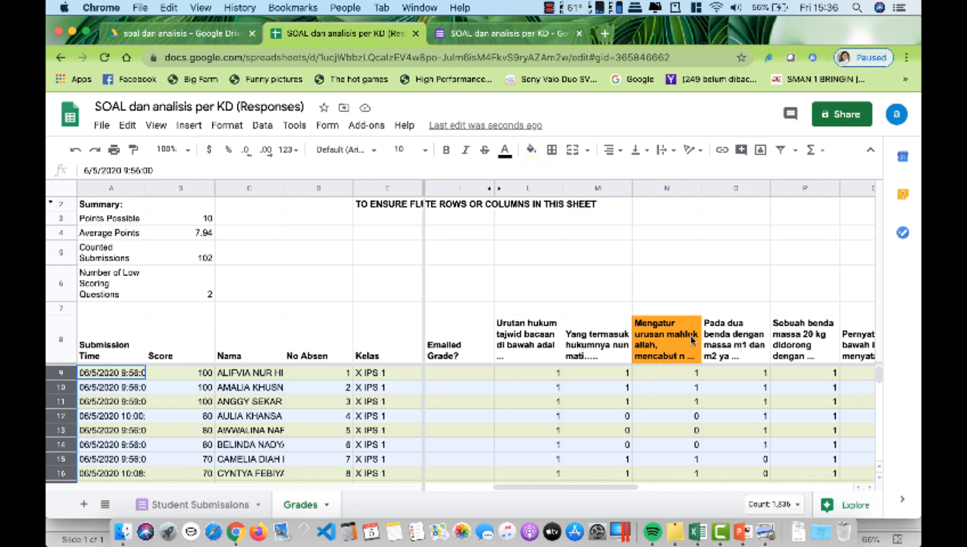
pyautogui.click(732, 188)
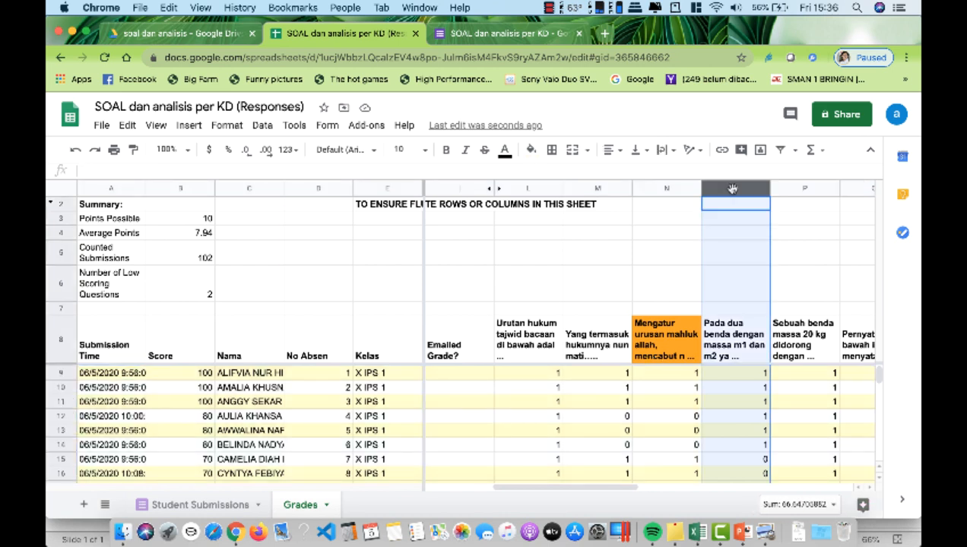
pyautogui.rightClick(731, 190)
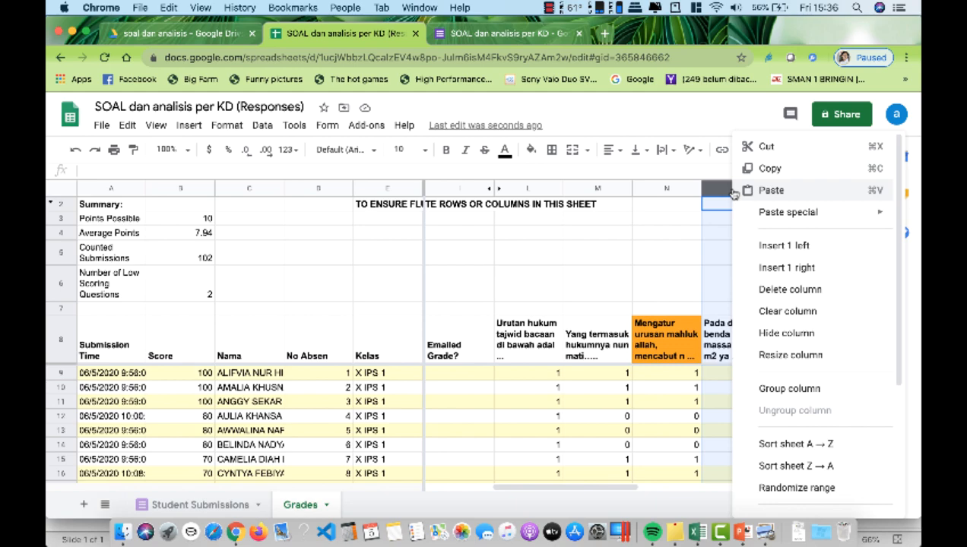
pyautogui.click(765, 253)
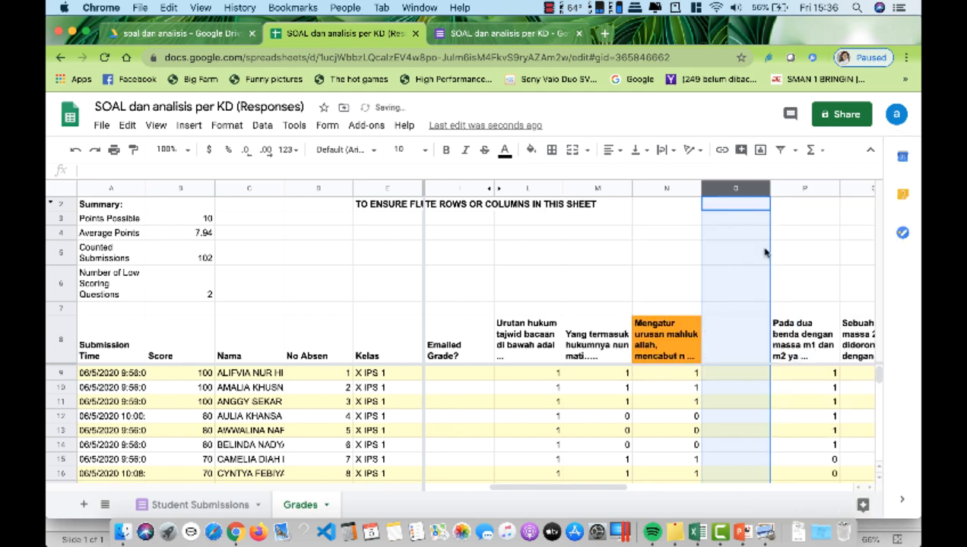
pyautogui.click(721, 339)
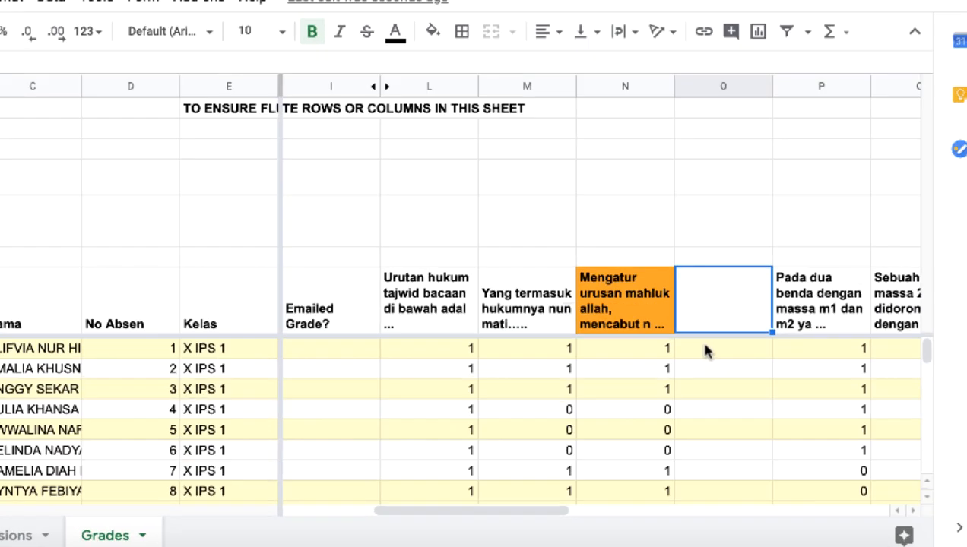
pyautogui.write('K')
pyautogui.write('D')
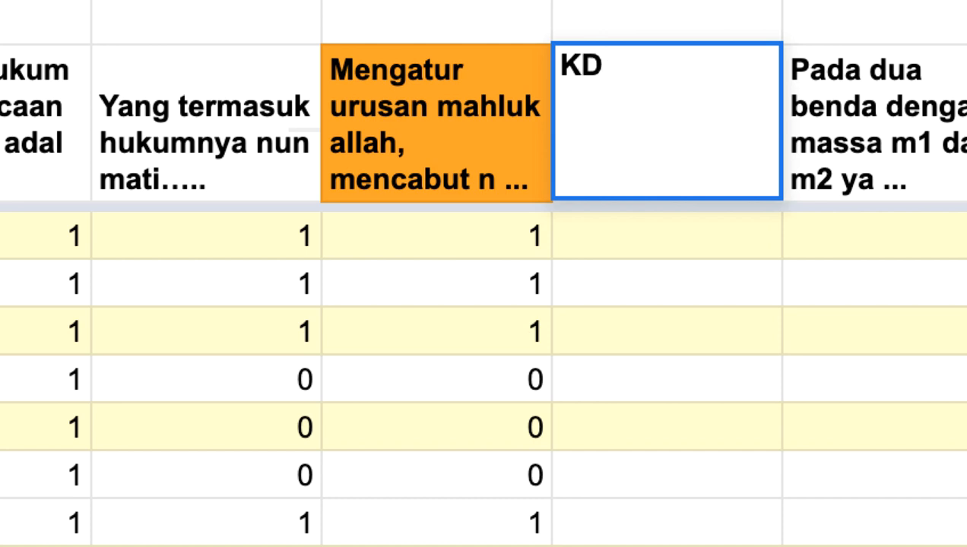
pyautogui.write(' 1')
pyautogui.press('Return')
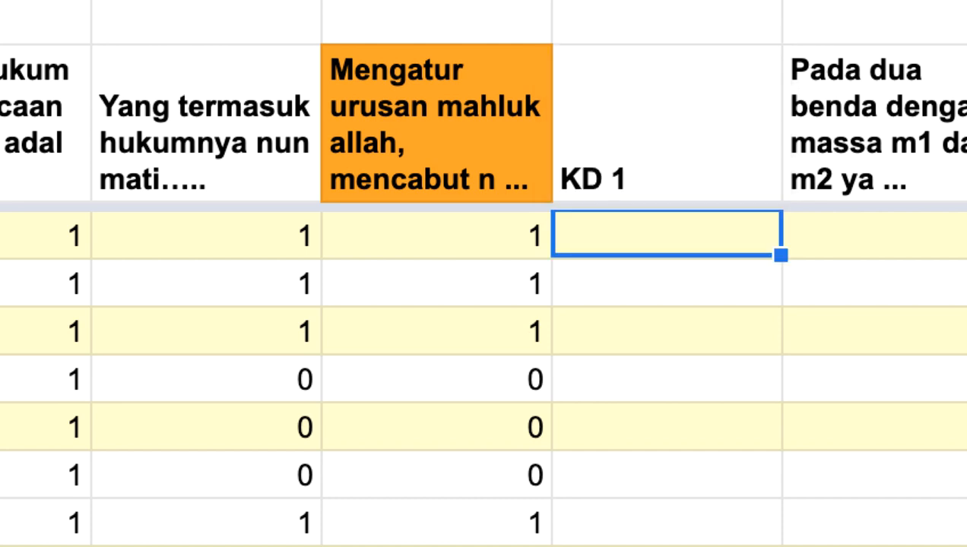
# Insert a column before the "Persamaan lingkaran dengan pusat" question and give it the header KD 2
pyautogui.hscroll(6, 684, 228)
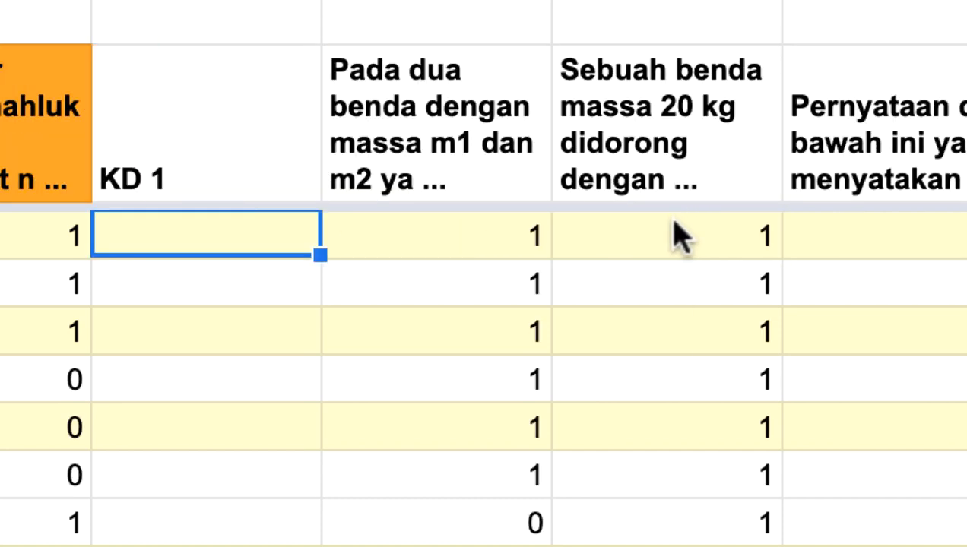
pyautogui.hscroll(3, 486, 220)
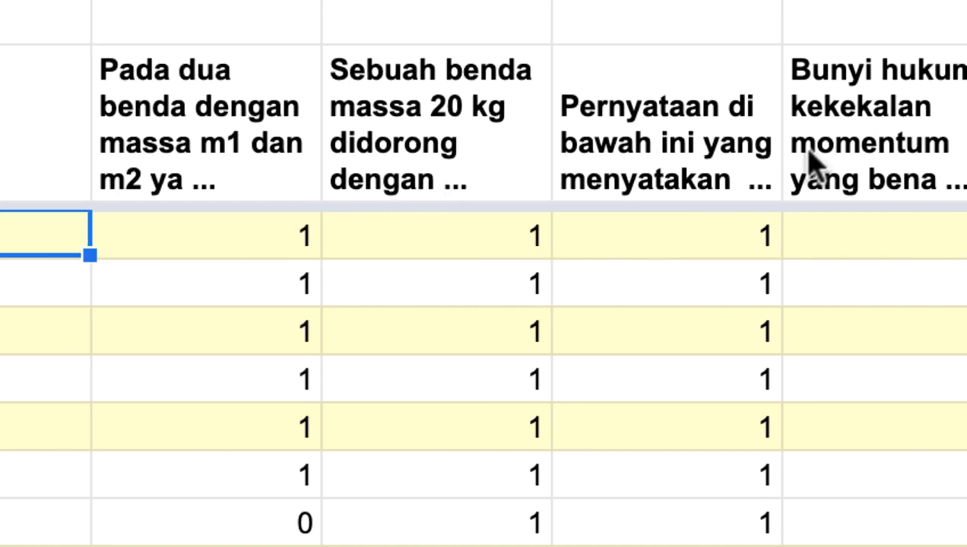
pyautogui.hscroll(4, 943, 177)
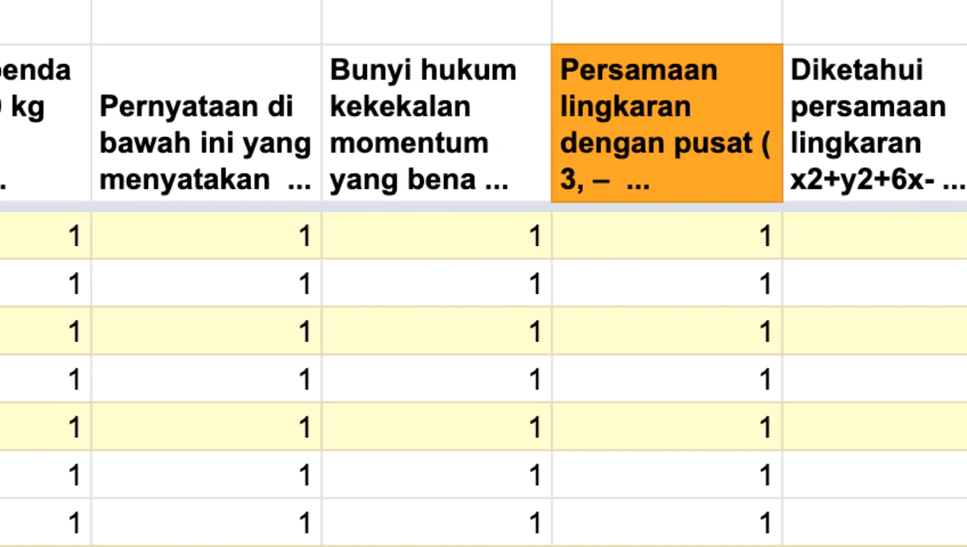
pyautogui.rightClick(620, 2)
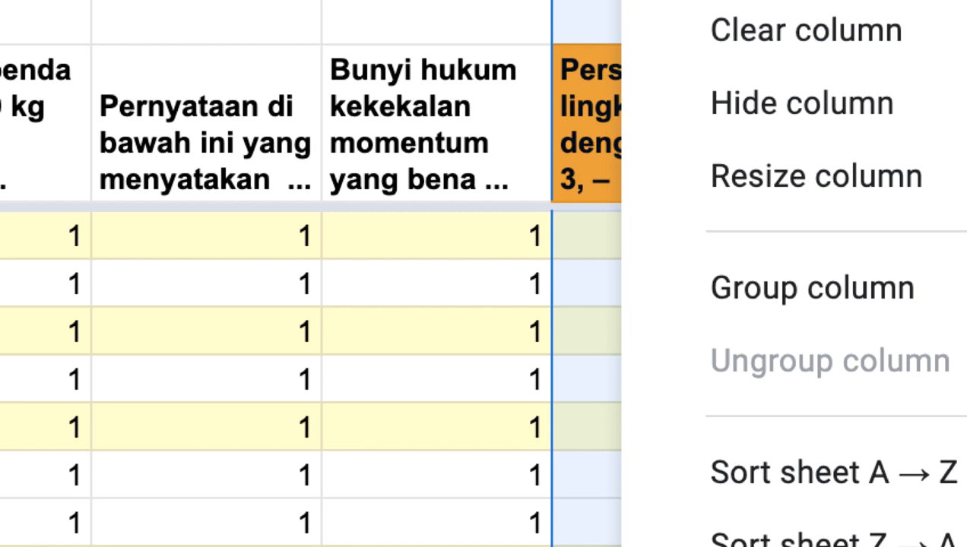
pyautogui.click(620, 130)
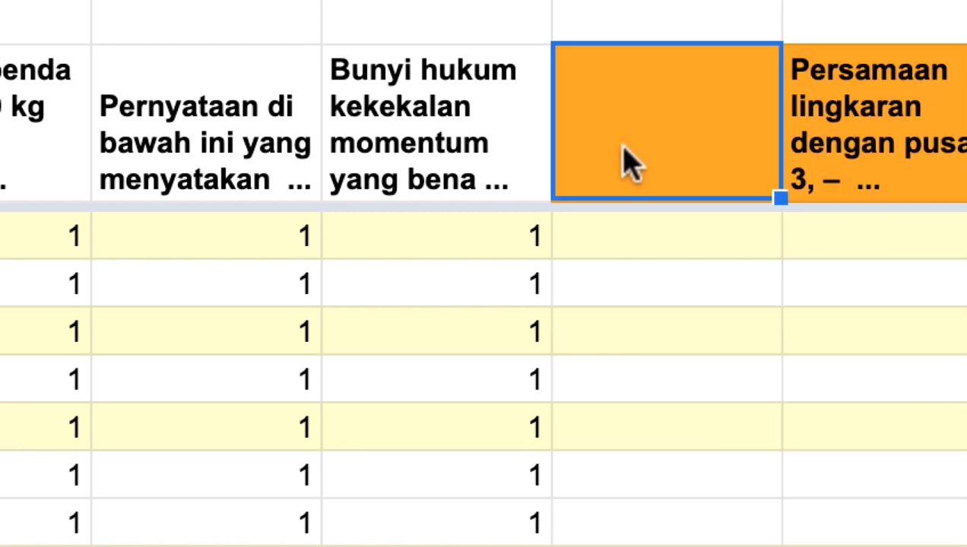
pyautogui.write('KD ')
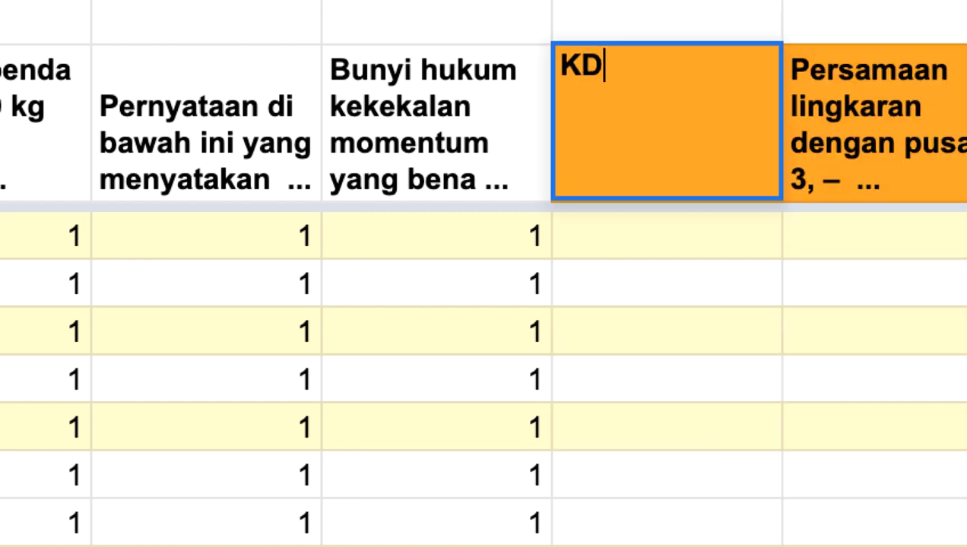
pyautogui.write('2')
pyautogui.click(659, 351)
# Enter the header KD 3 in the empty column after the "Jari-jari dari persamaan lingkaran" question
pyautogui.hscroll(3, 661, 358)
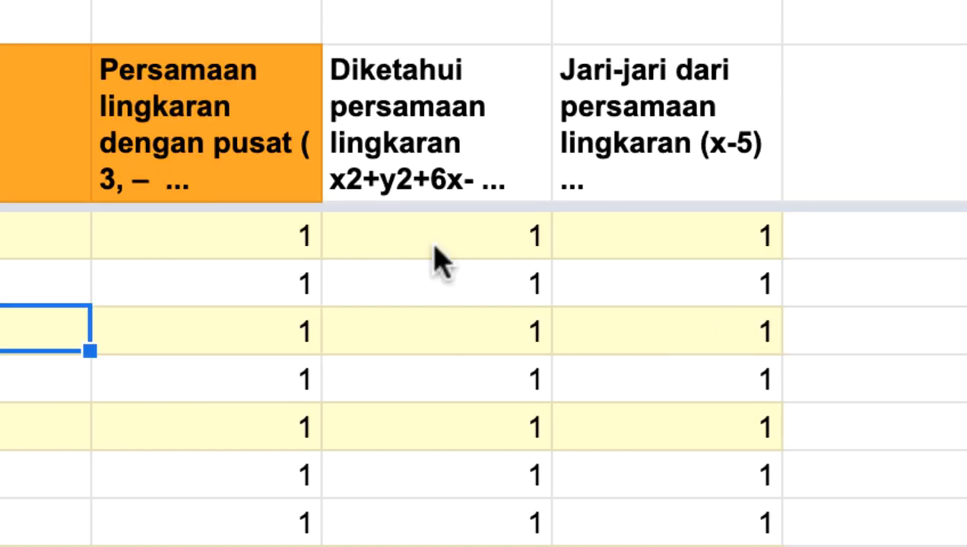
pyautogui.click(865, 101)
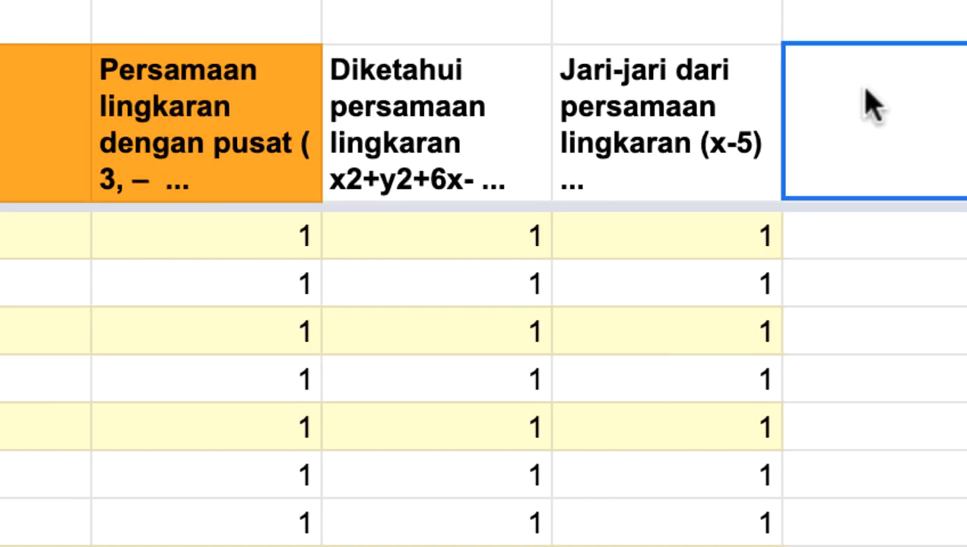
pyautogui.write('KD')
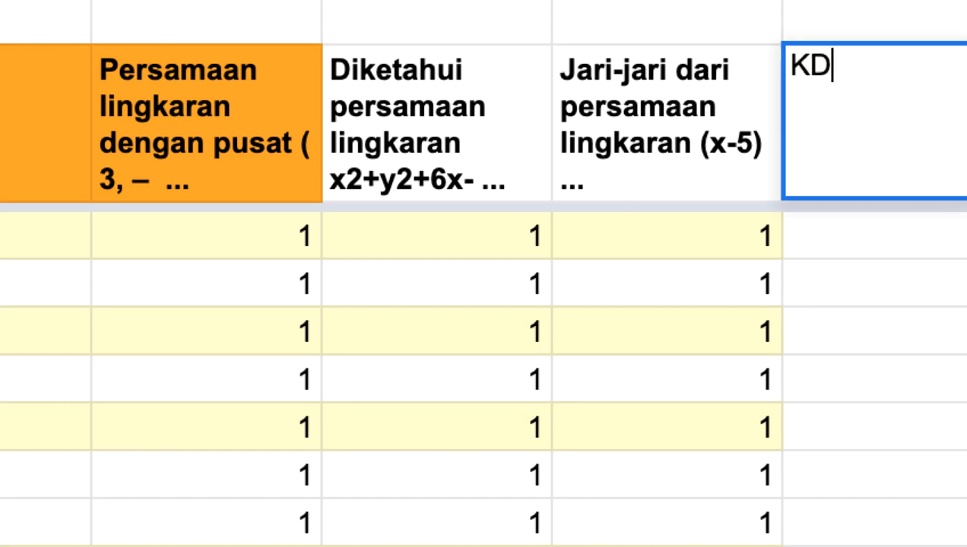
pyautogui.write(' 2')
pyautogui.press('BackSpace')
pyautogui.press('BackSpace')
pyautogui.write('3')
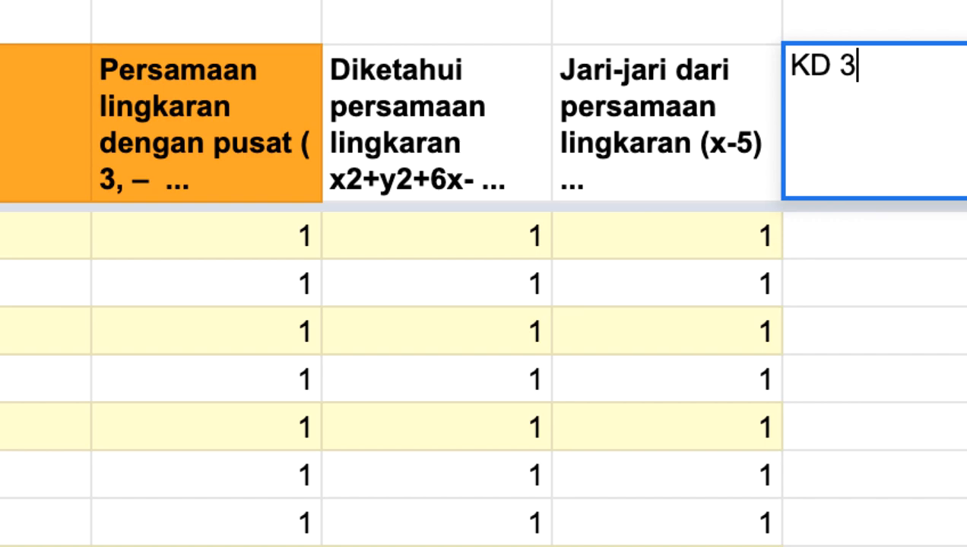
pyautogui.click(852, 384)
# Fill the whole KD 3 column with light red and the whole KD 2 column with light blue
pyautogui.click(873, 1)
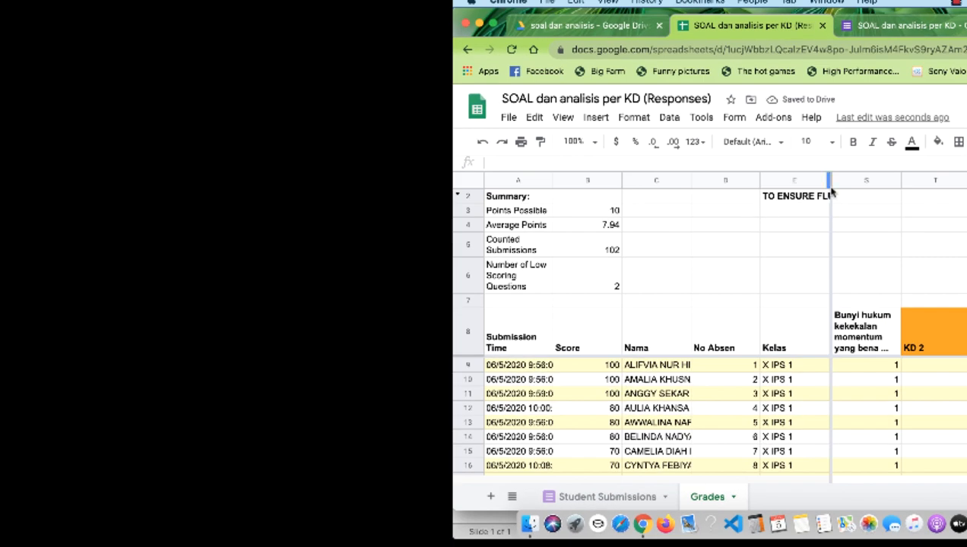
pyautogui.click(938, 142)
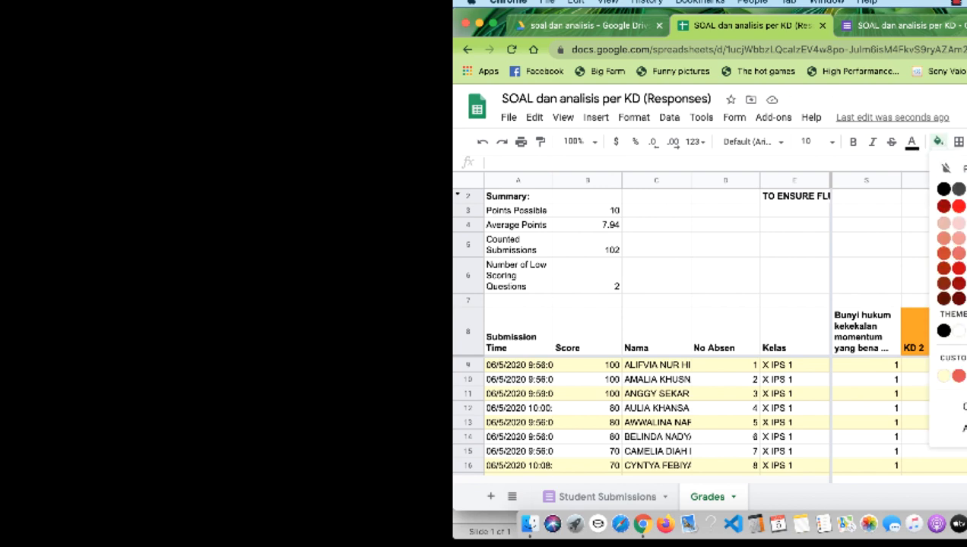
pyautogui.click(965, 237)
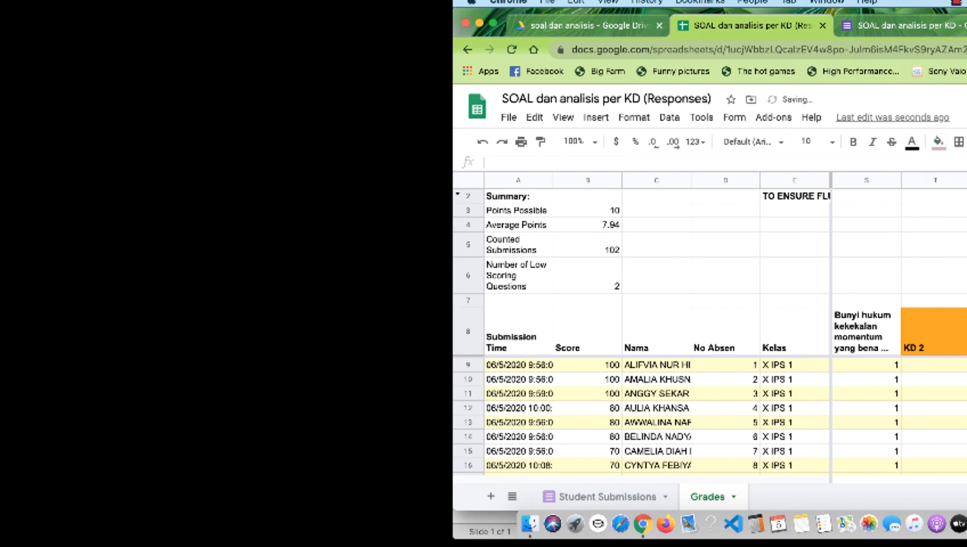
pyautogui.click(936, 180)
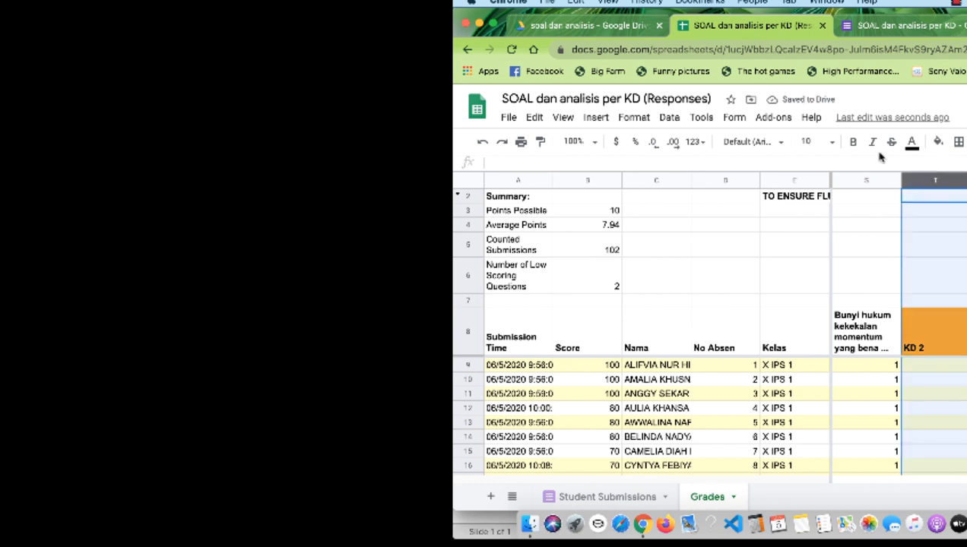
pyautogui.click(940, 144)
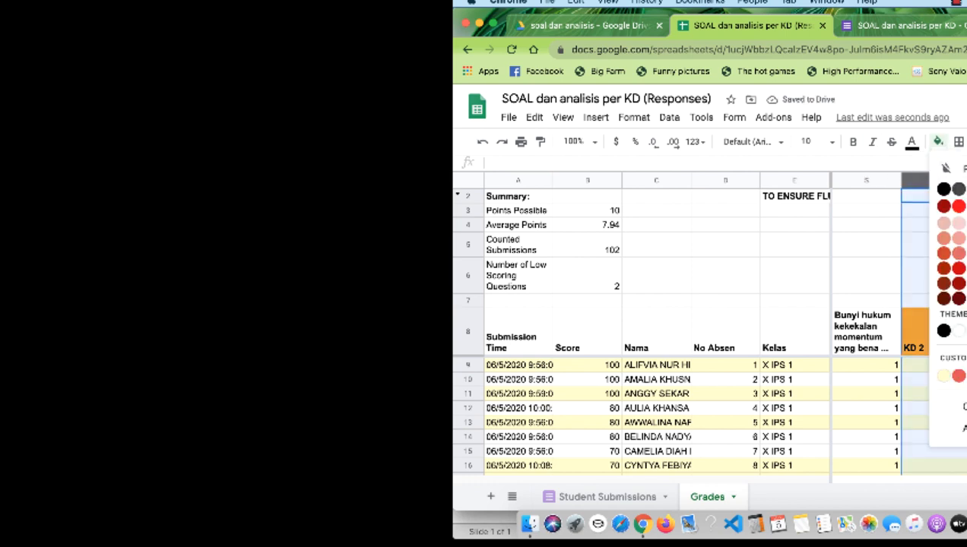
pyautogui.click(966, 224)
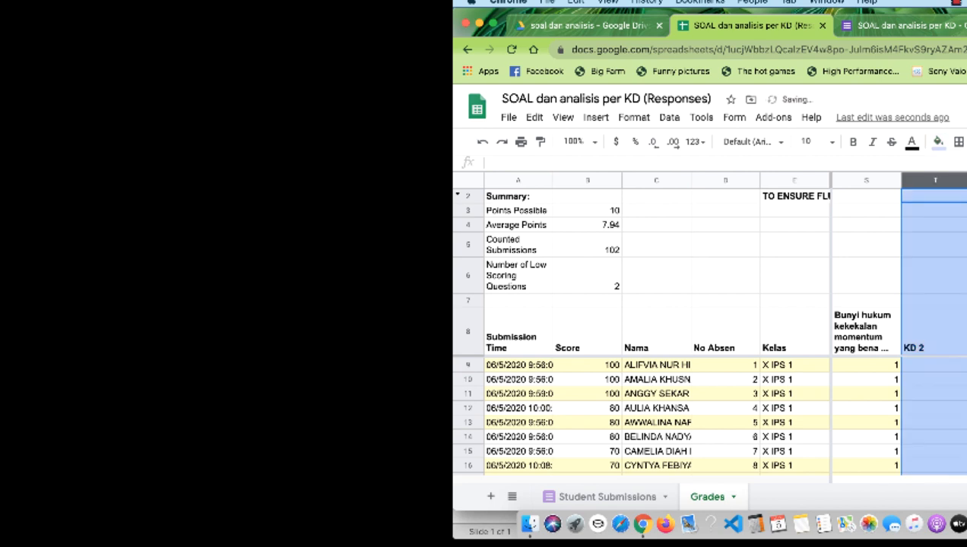
# Fill the whole KD 1 column (column O) with light orange
pyautogui.hscroll(-5, 899, 326)
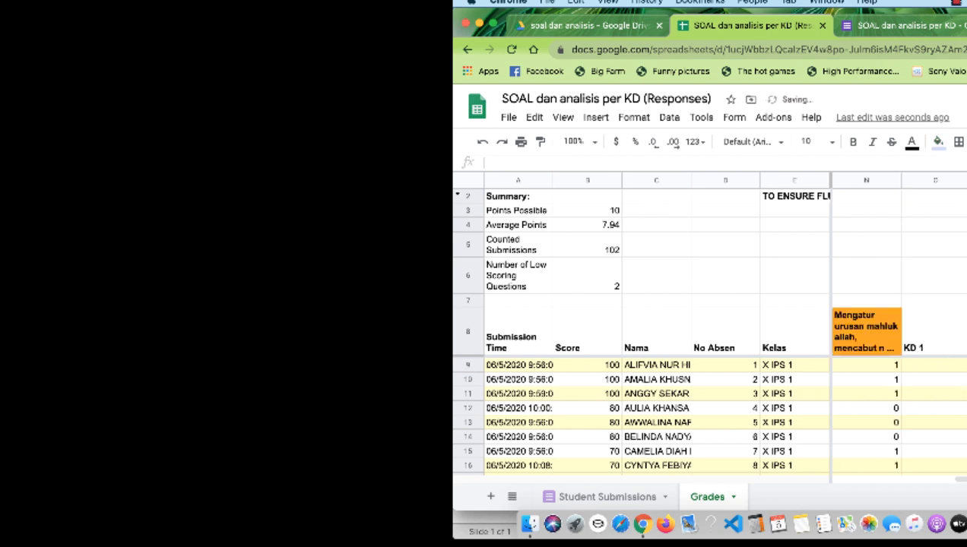
pyautogui.click(941, 180)
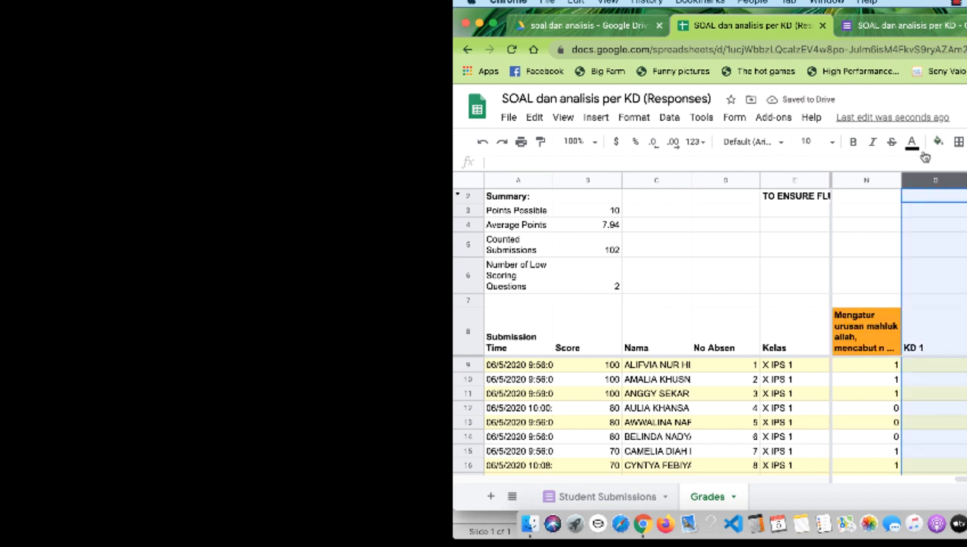
pyautogui.click(937, 142)
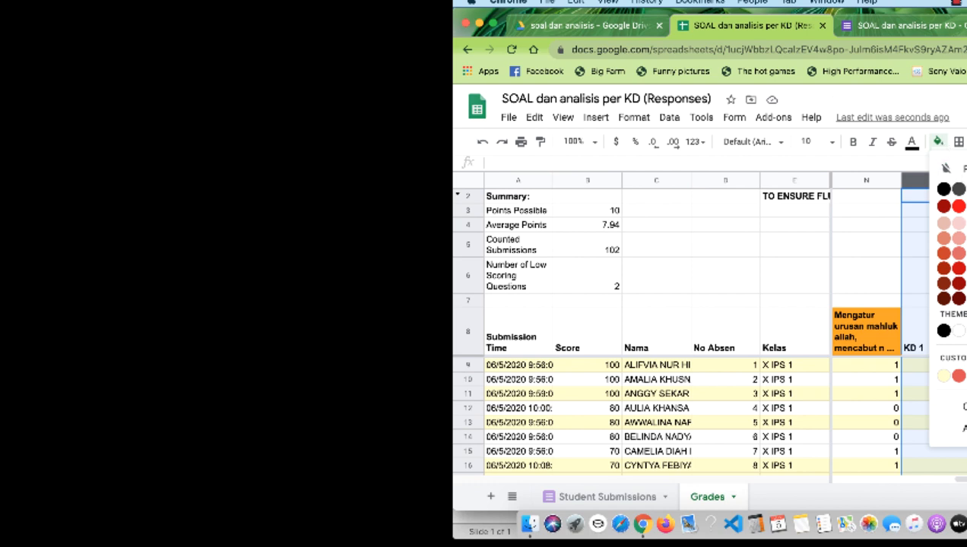
pyautogui.click(943, 375)
# Start a SUM formula in KD 1 cell O10 over the three question scores L10:N10
pyautogui.hscroll(-5, 943, 300)
pyautogui.scroll(-1, 943, 300)
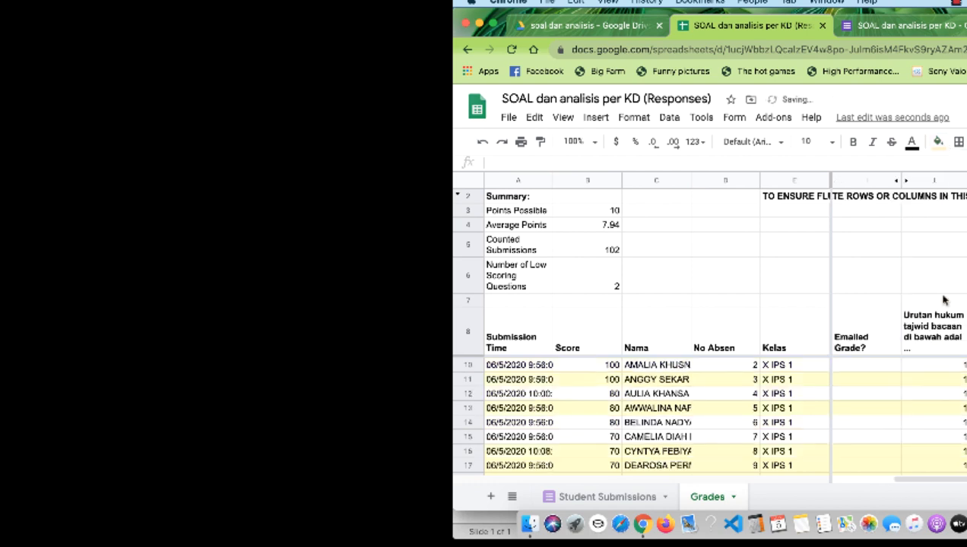
pyautogui.click(966, 408)
pyautogui.click(966, 331)
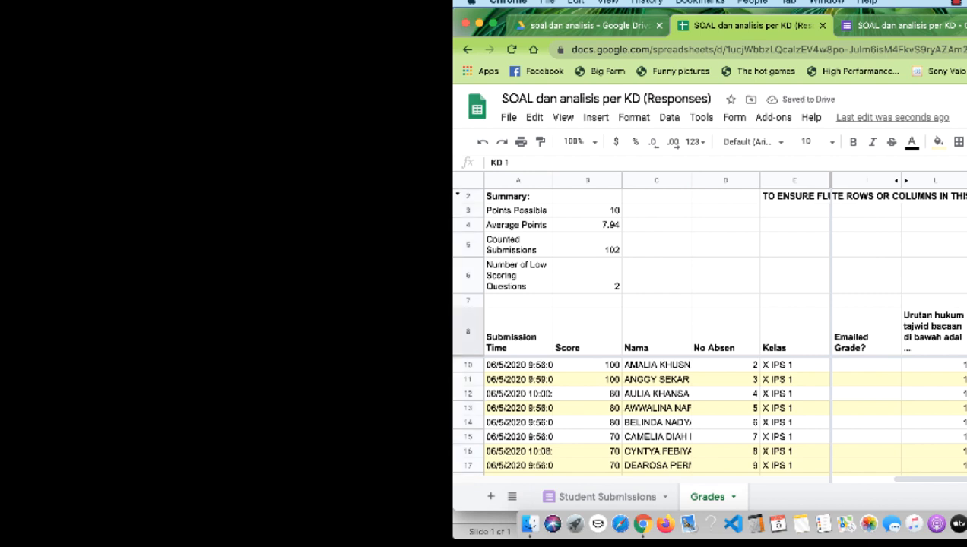
pyautogui.click(966, 365)
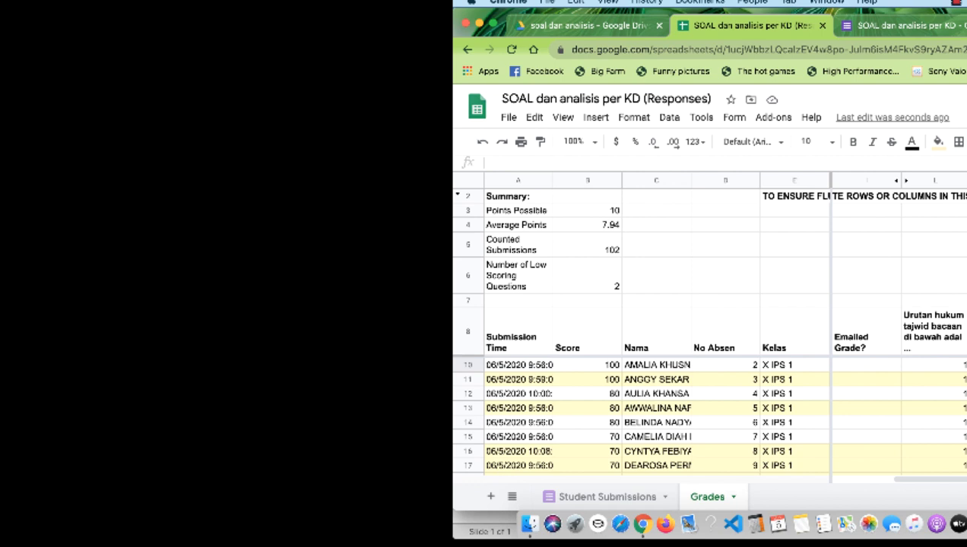
pyautogui.click(966, 163)
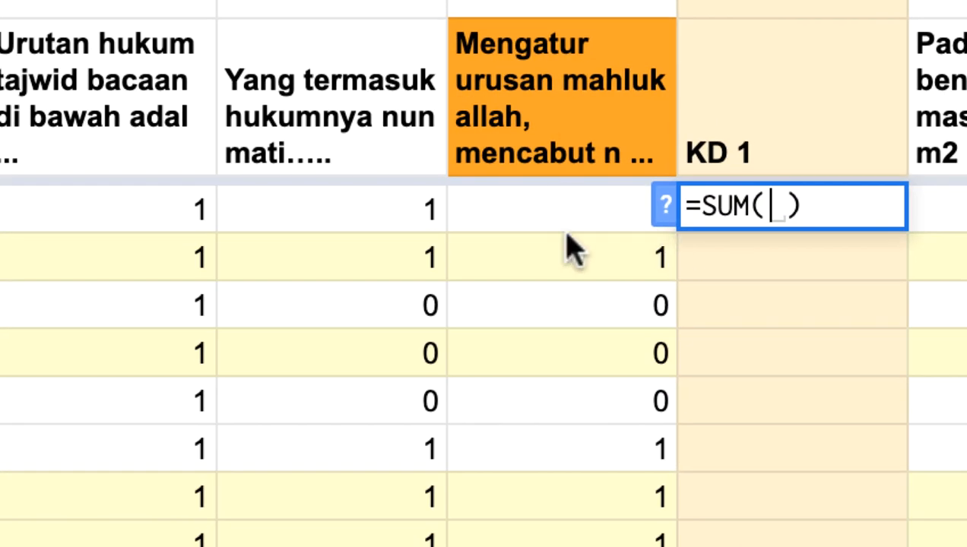
pyautogui.click(94, 213)
pyautogui.moveTo(97, 216); pyautogui.dragTo(511, 228)
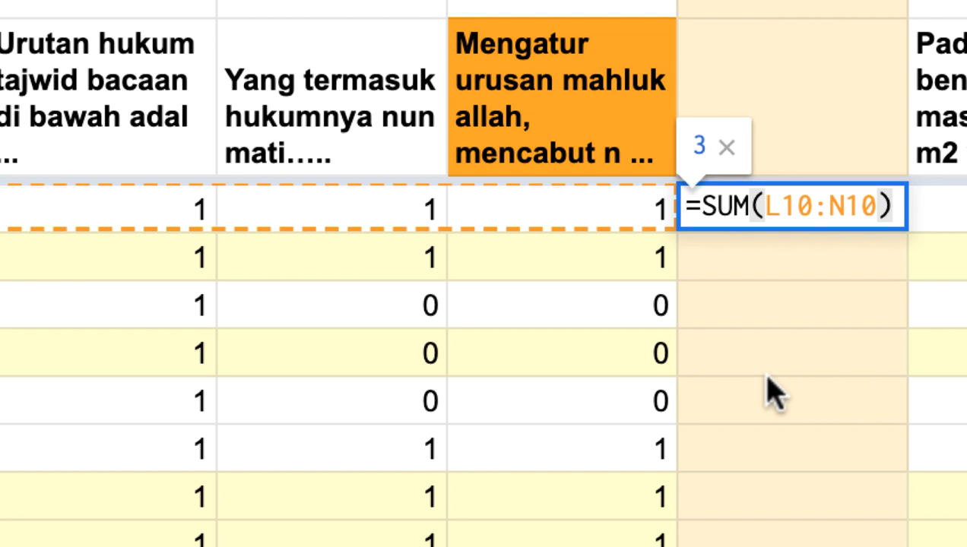
# Multiply the sum by (100/3) and enter the formula =SUM(L10:N10)*(100/3) in O10
pyautogui.write('*')
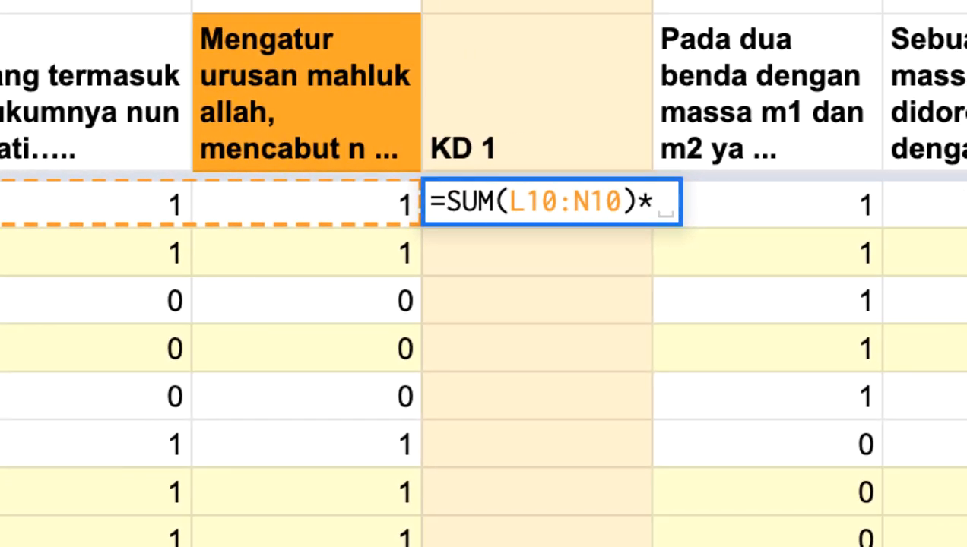
pyautogui.write('(')
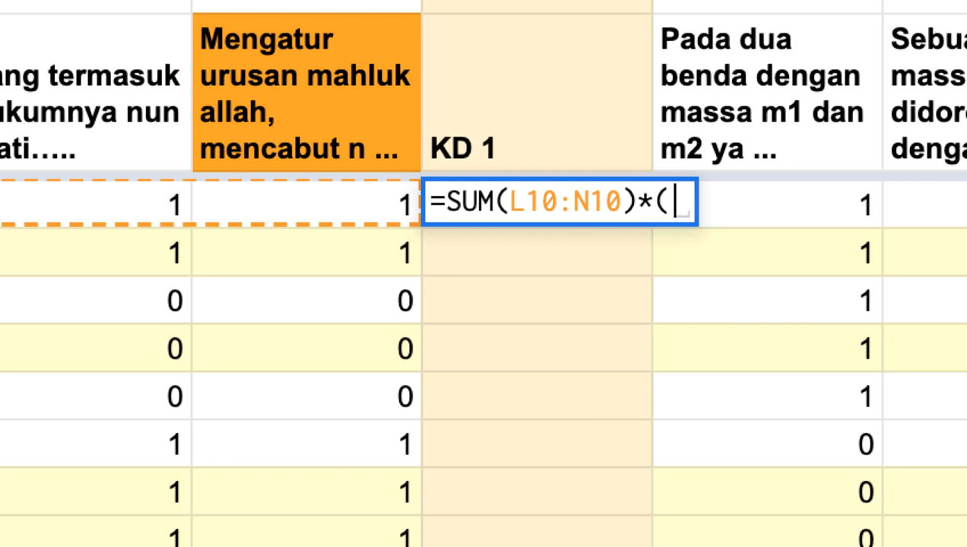
pyautogui.write('100')
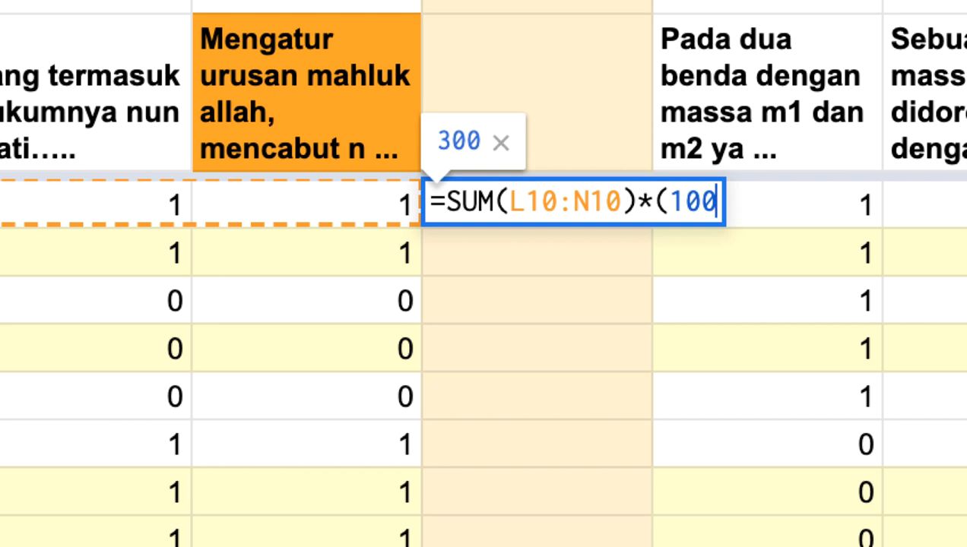
pyautogui.write('/')
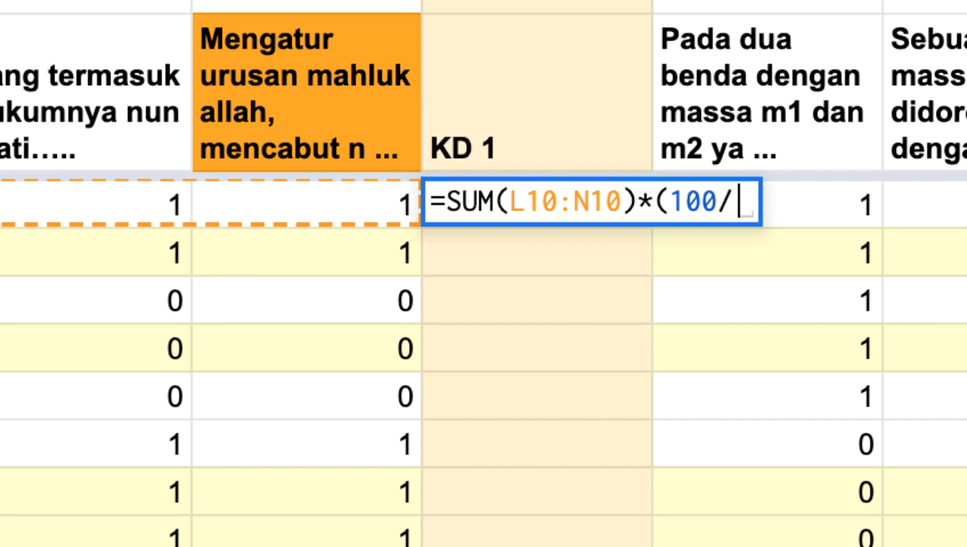
pyautogui.write('3')
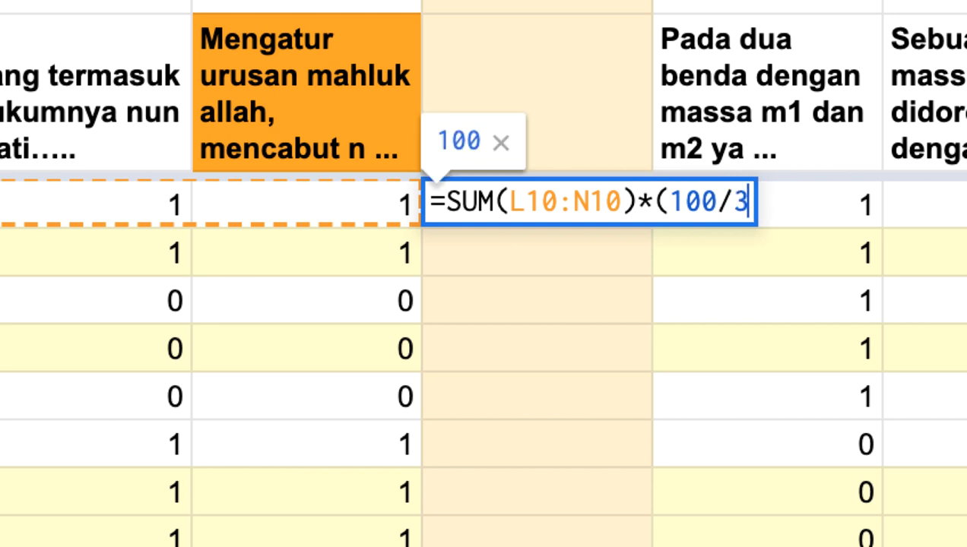
pyautogui.write(')')
pyautogui.press('Return')
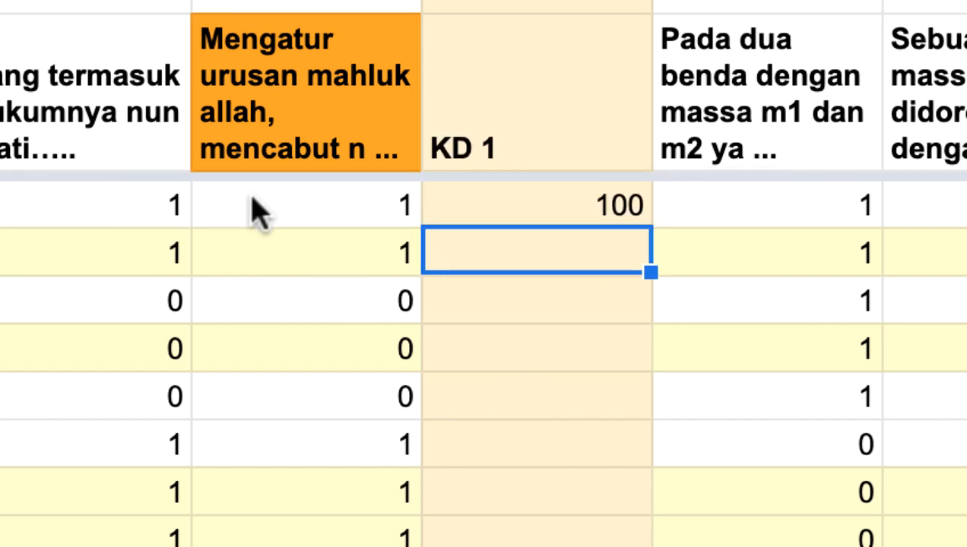
# Fill the O10 formula down the KD 1 column and check the copied formulas in O11 and O12
pyautogui.click(579, 208)
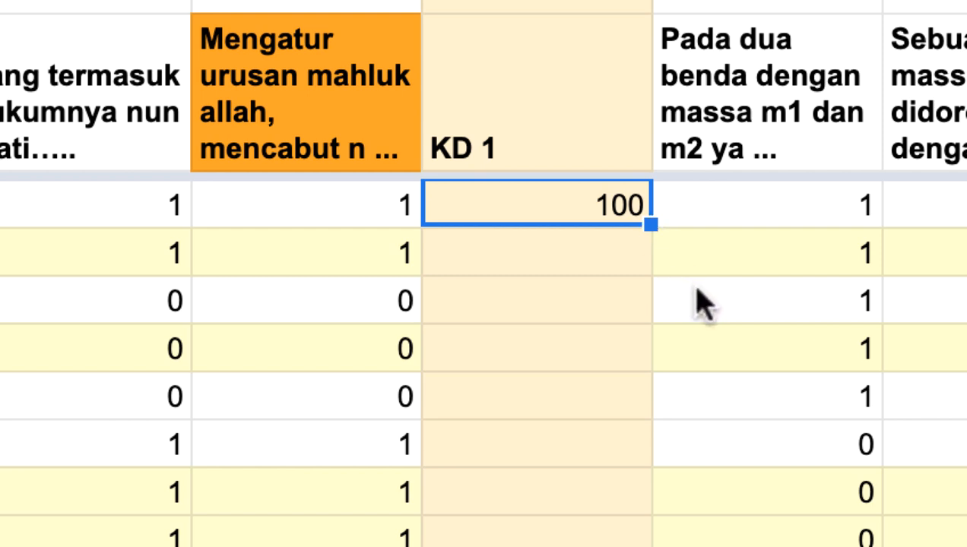
pyautogui.doubleClick(651, 224)
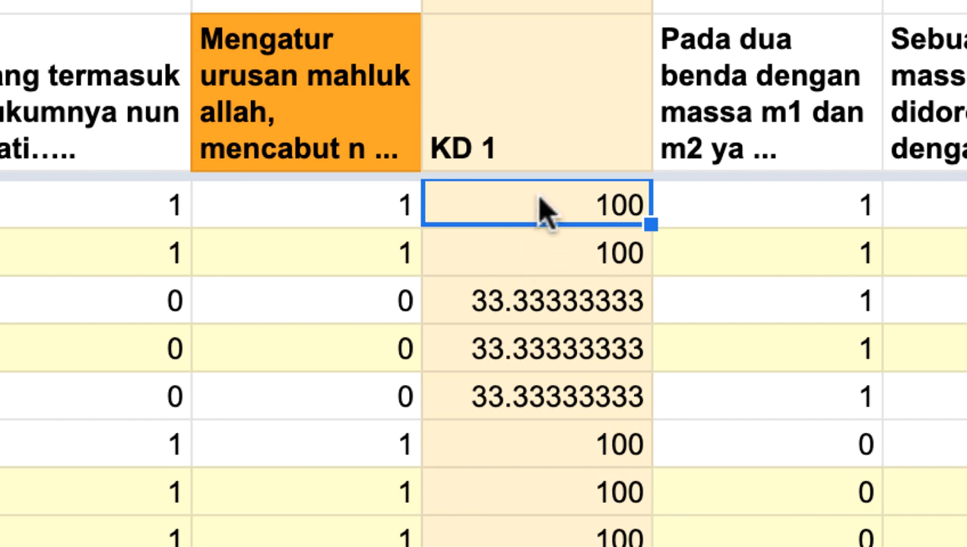
pyautogui.click(574, 262)
pyautogui.click(570, 310)
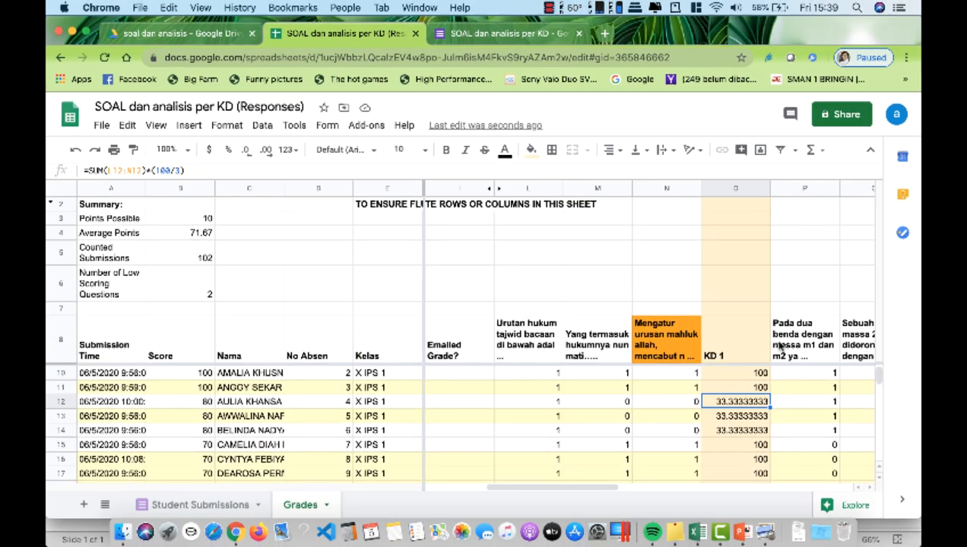
# Insert a blank column directly after the KD 1 column, before the question "Pada dua benda dengan massa m1 dan m2"
pyautogui.click(796, 190)
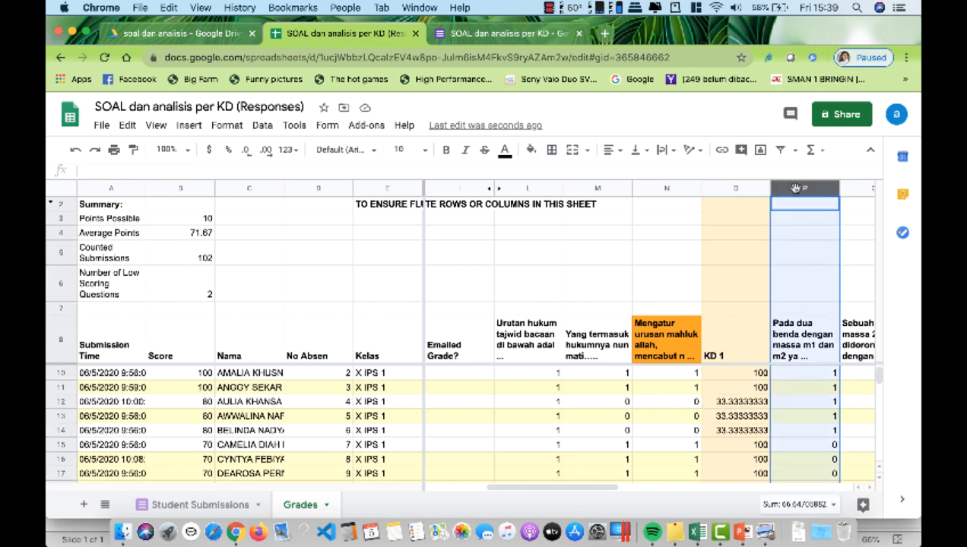
pyautogui.rightClick(796, 190)
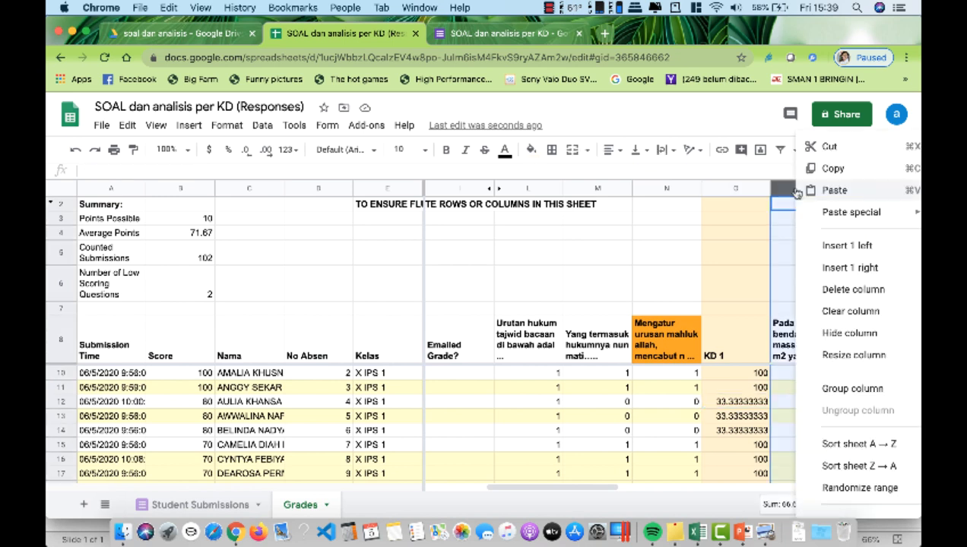
pyautogui.click(826, 247)
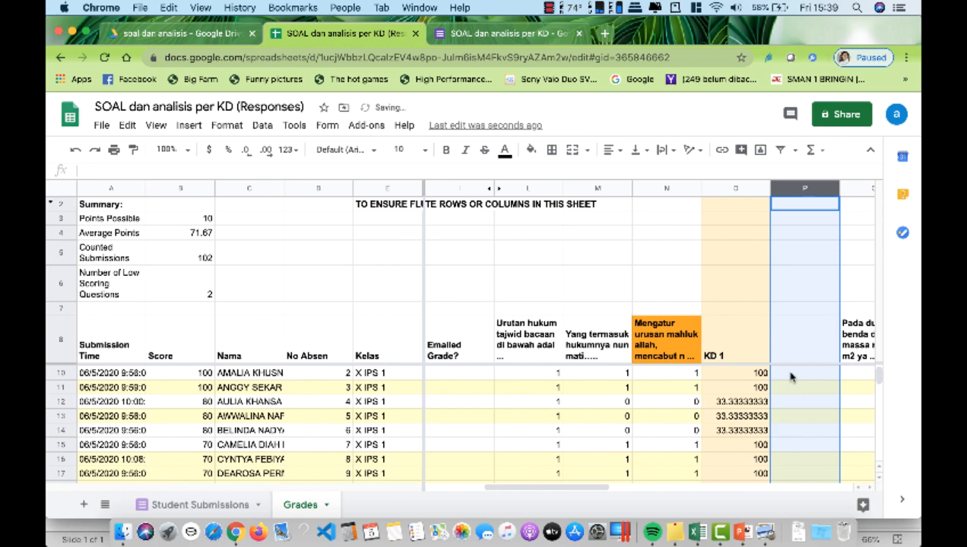
# Enter the header KD 1 BULAT in row 8 of the blank column P beside KD 1
pyautogui.hscroll(2, 787, 379)
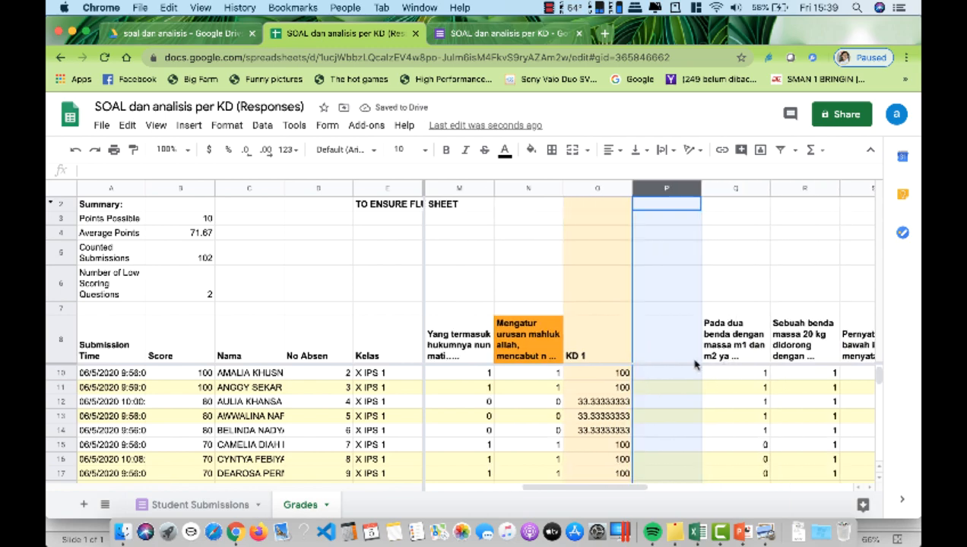
pyautogui.click(654, 354)
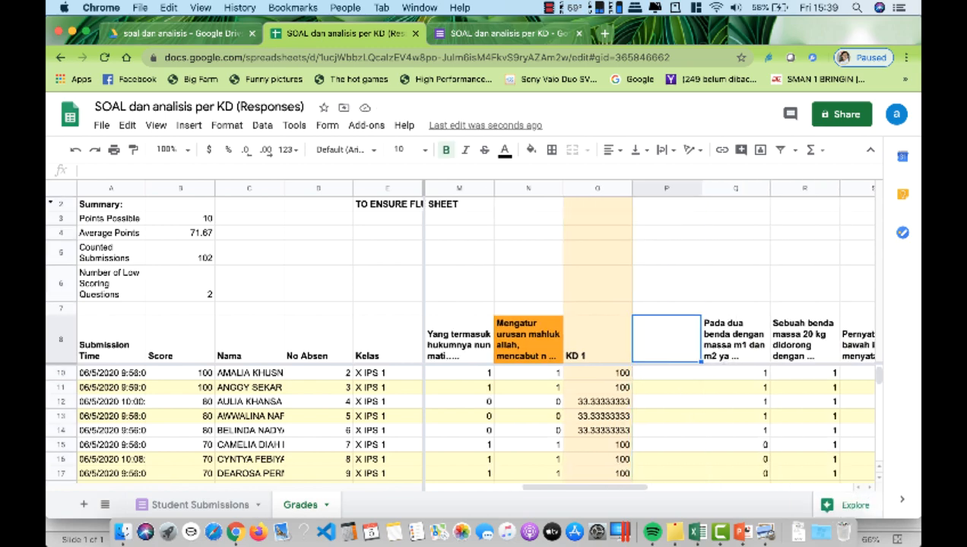
pyautogui.write('KD 1')
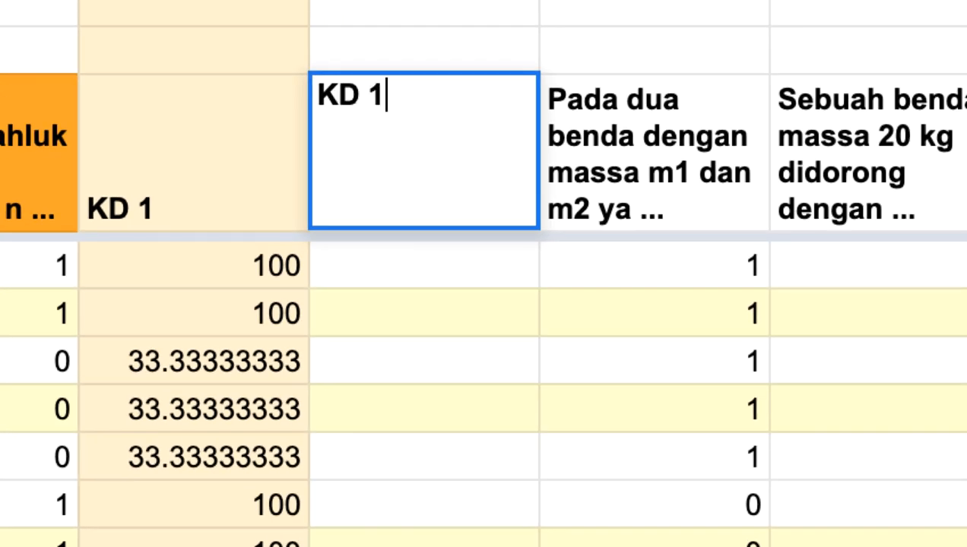
pyautogui.write(' BULA')
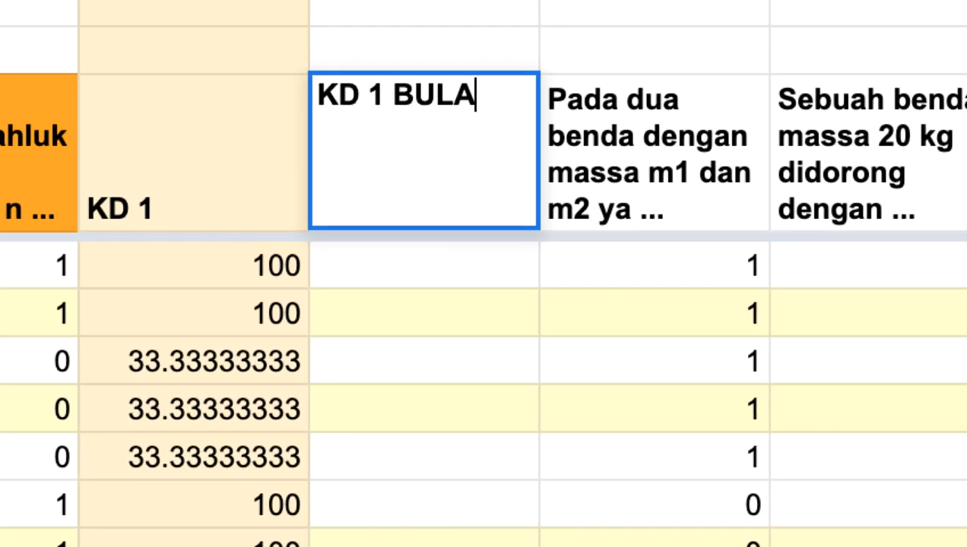
pyautogui.write('T')
pyautogui.press('Return')
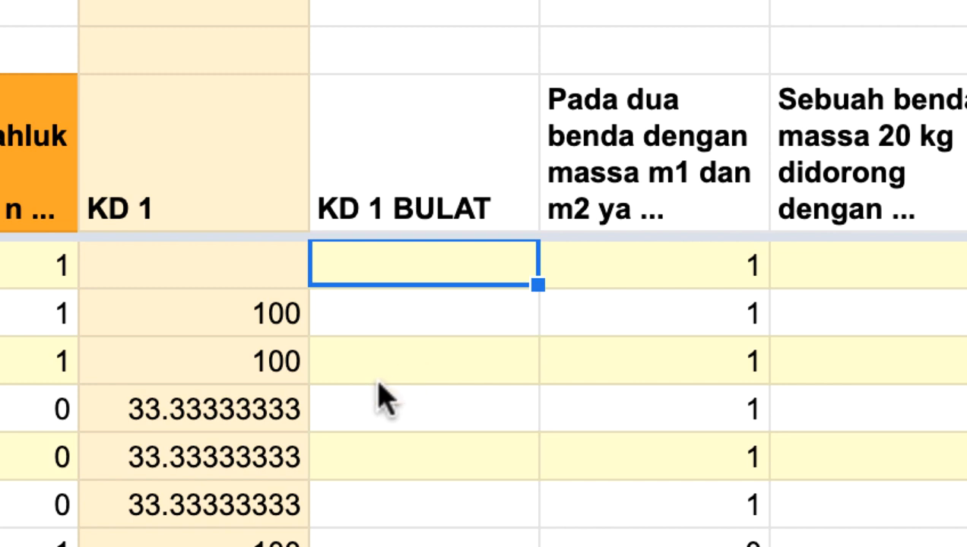
# Copy the KD 1 formula from O10 into the empty first student cell O9
pyautogui.click(245, 323)
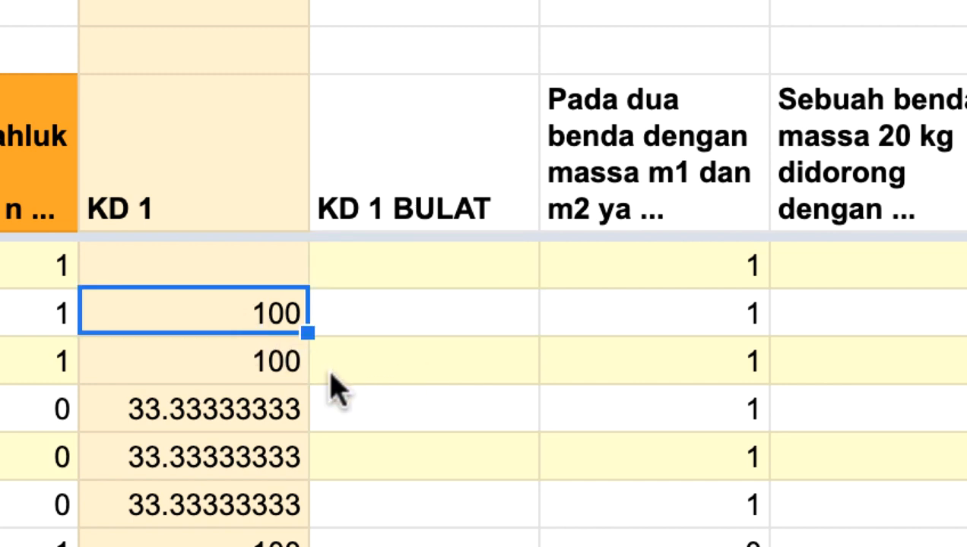
pyautogui.rightClick(329, 380)
pyautogui.press('Escape')
pyautogui.hotkey('ctrl', 'c')
pyautogui.click(254, 323)
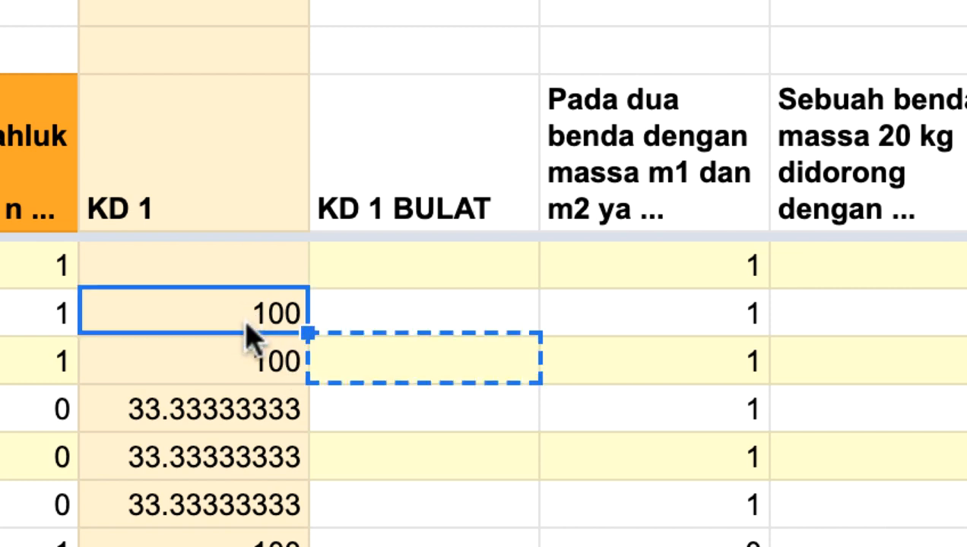
pyautogui.hotkey('ctrl', 'c')
pyautogui.click(193, 266)
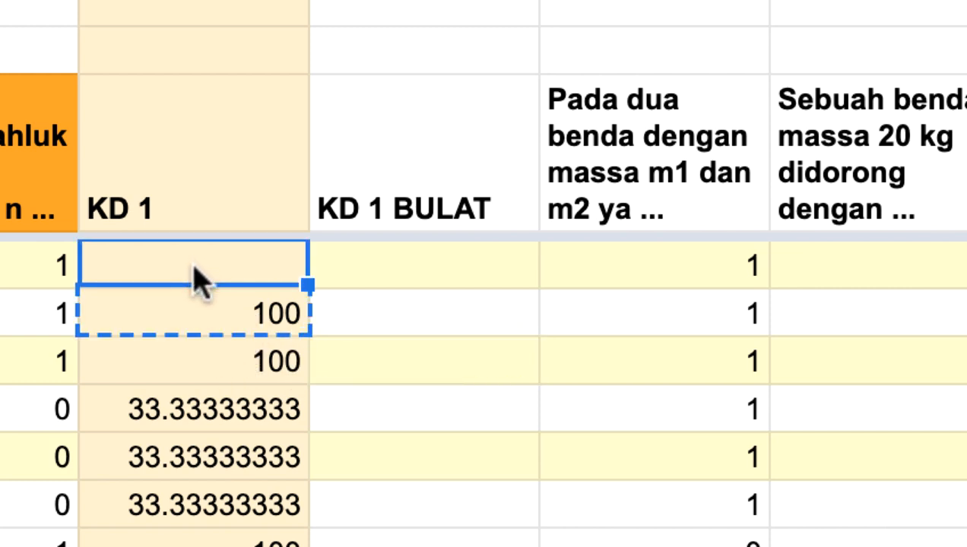
pyautogui.hotkey('ctrl', 'v')
# Enter the formula =ROUND(O9,0) in P9 to round the first KD 1 score to a whole number
pyautogui.click(399, 417)
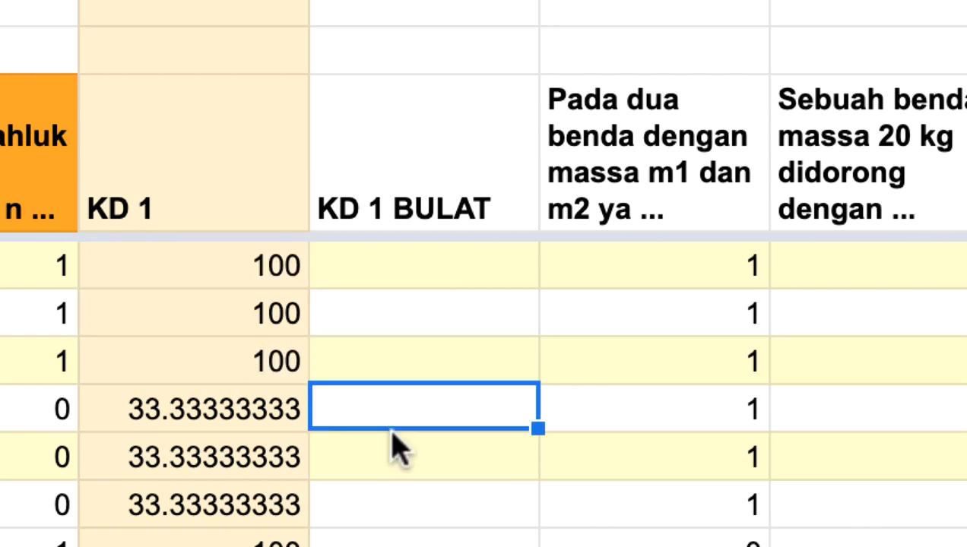
pyautogui.click(405, 274)
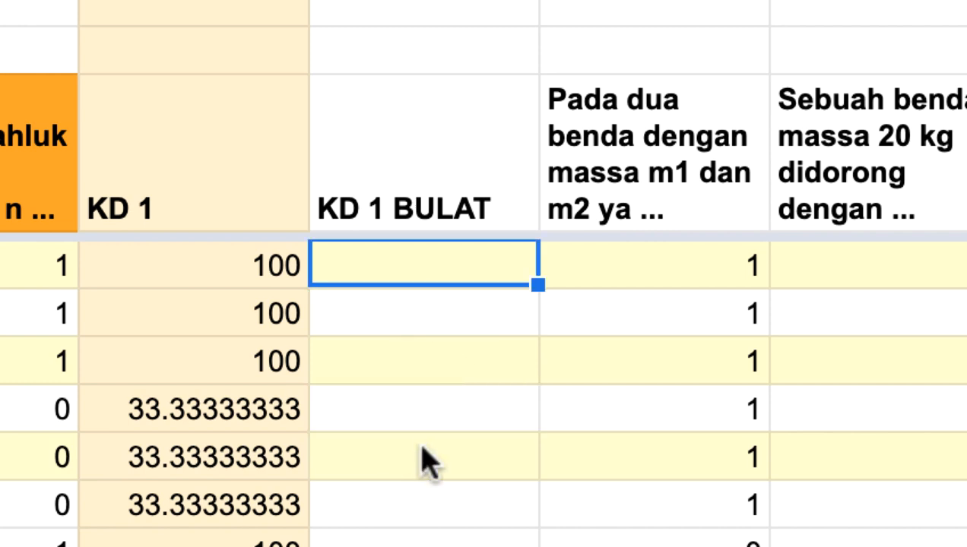
pyautogui.write('=')
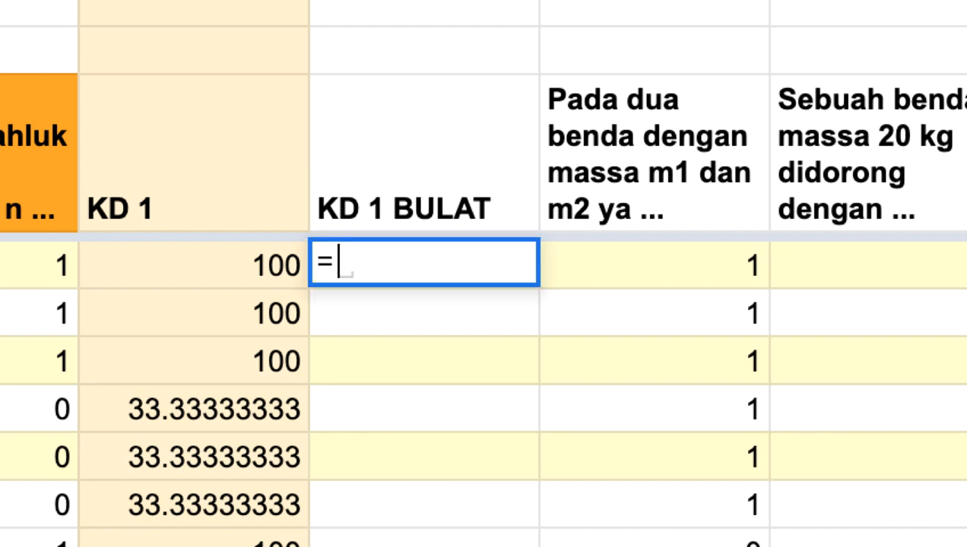
pyautogui.write('Rou')
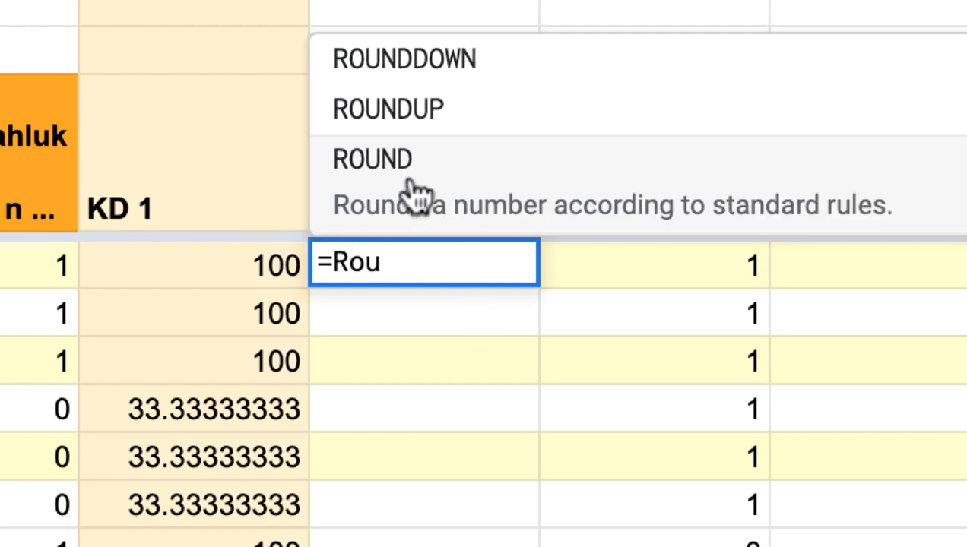
pyautogui.click(395, 174)
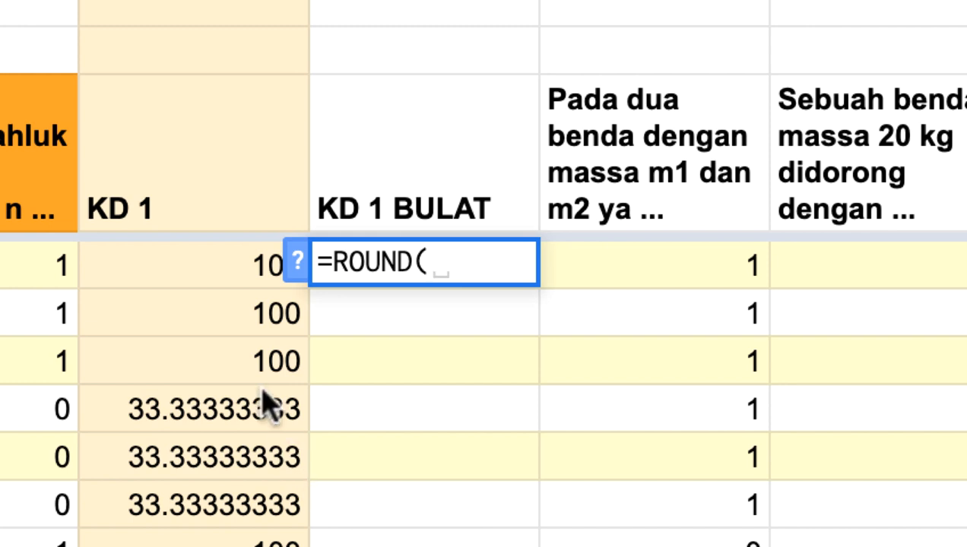
pyautogui.click(156, 275)
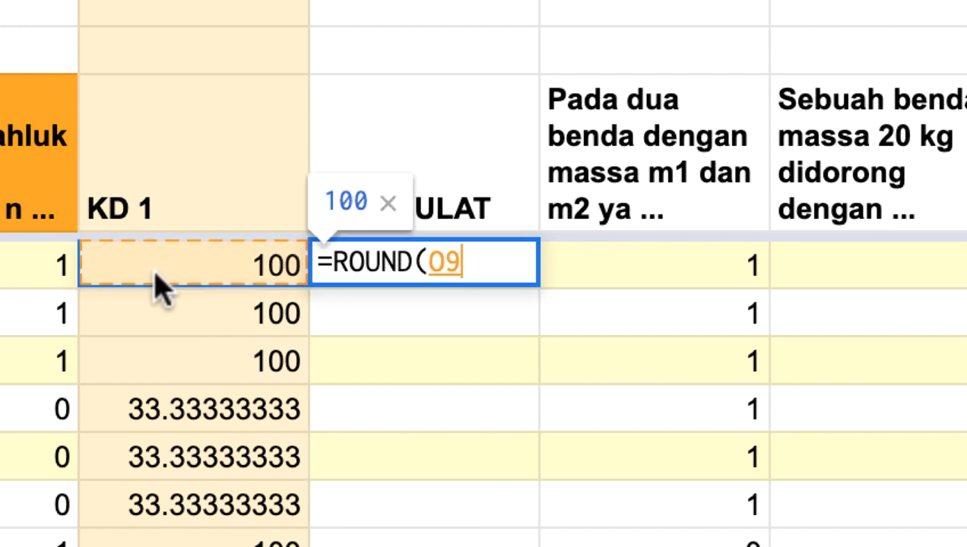
pyautogui.write(', ')
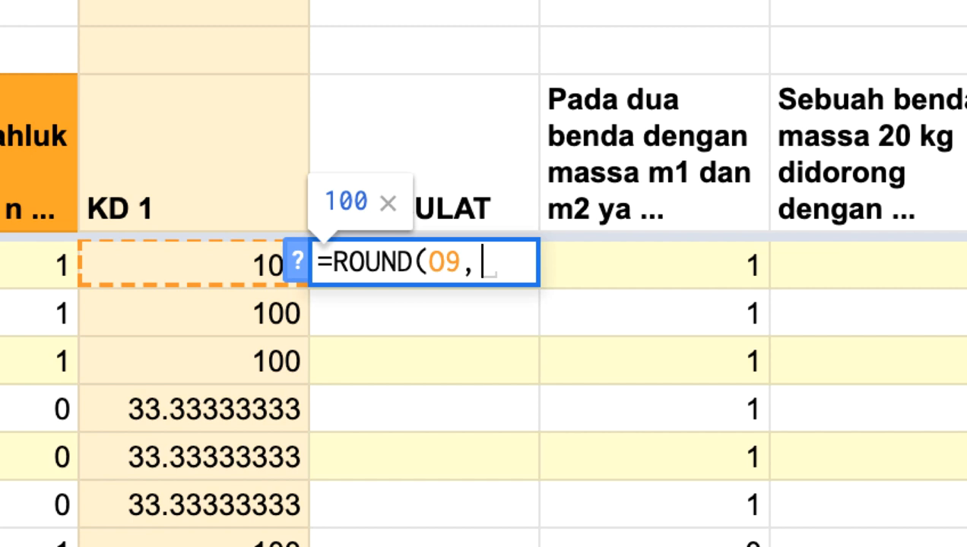
pyautogui.write('0)')
pyautogui.press('Return')
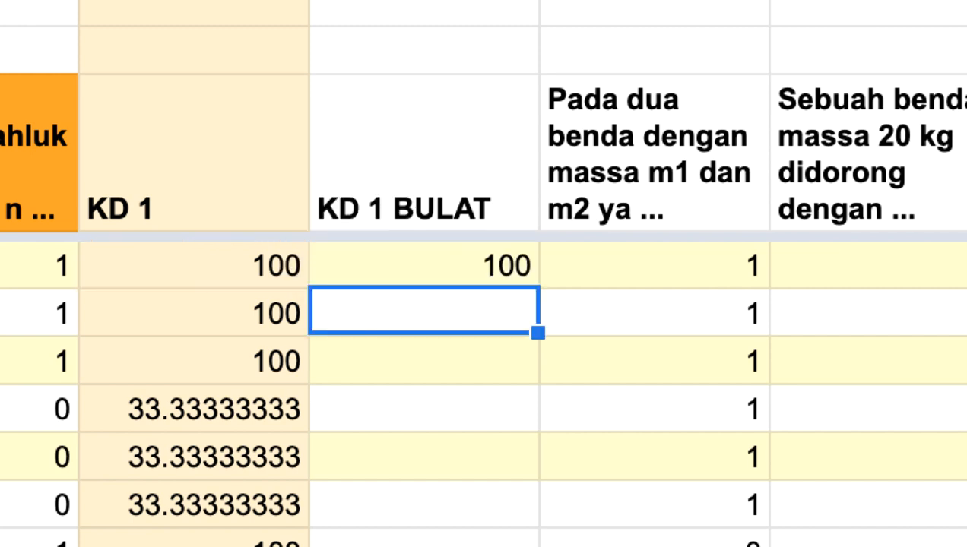
# Fill the P9 rounding formula down the KD 1 BULAT column to the last student and check the copied cells P9 to P12
pyautogui.click(398, 266)
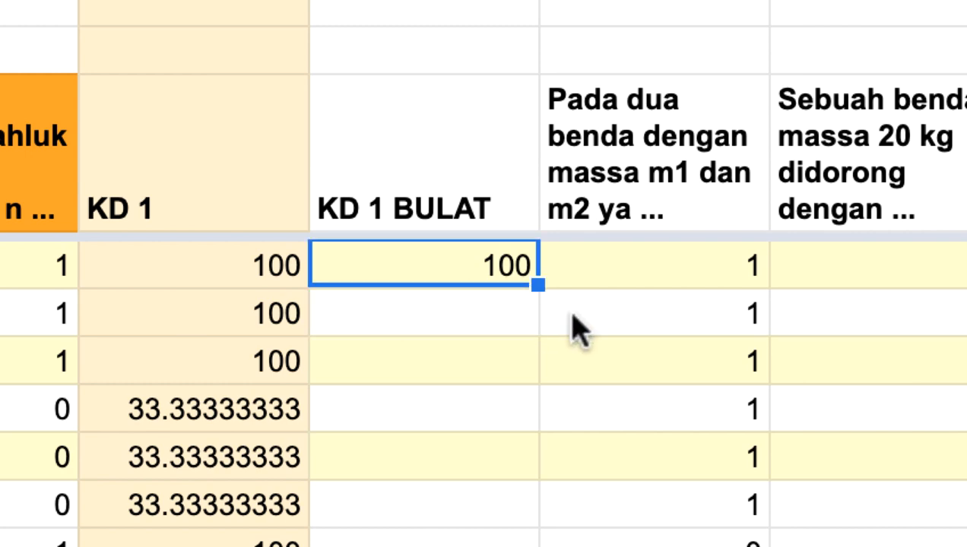
pyautogui.moveTo(538, 283); pyautogui.dragTo(491, 478)
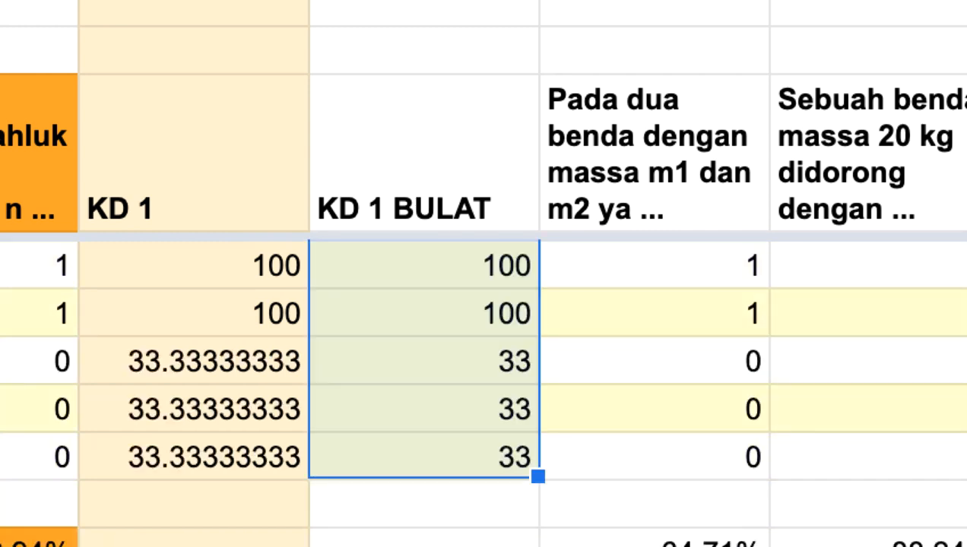
pyautogui.scroll(20, 468, 314)
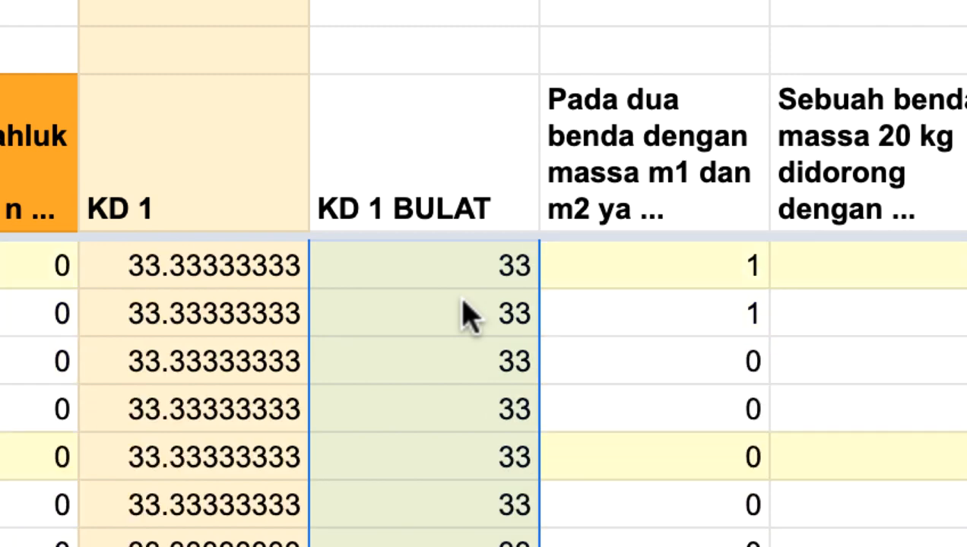
pyautogui.click(465, 316)
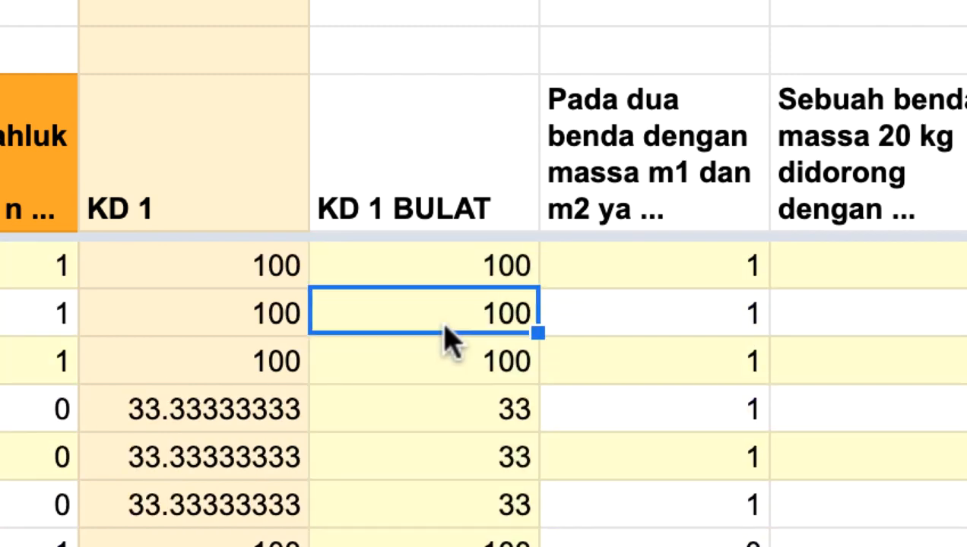
pyautogui.click(475, 269)
pyautogui.click(468, 313)
pyautogui.click(484, 357)
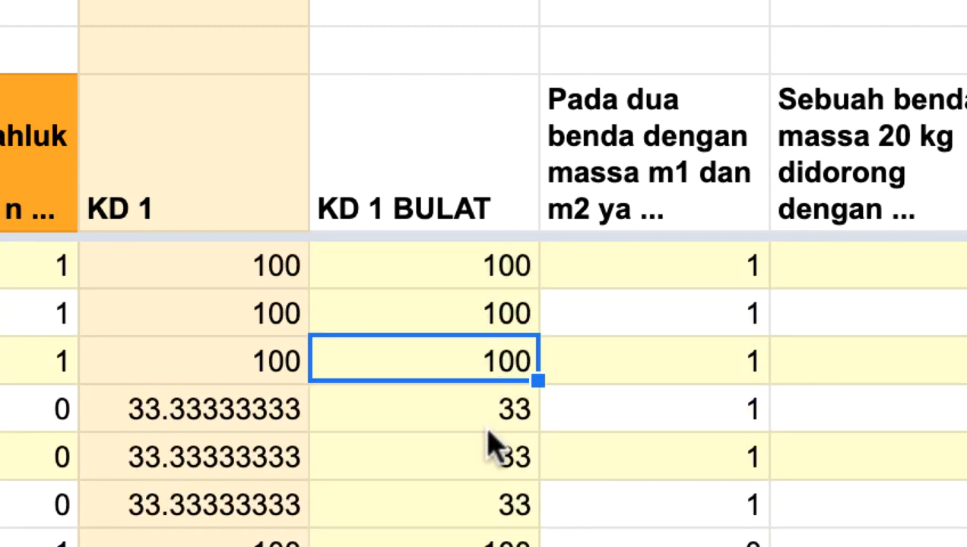
pyautogui.click(481, 425)
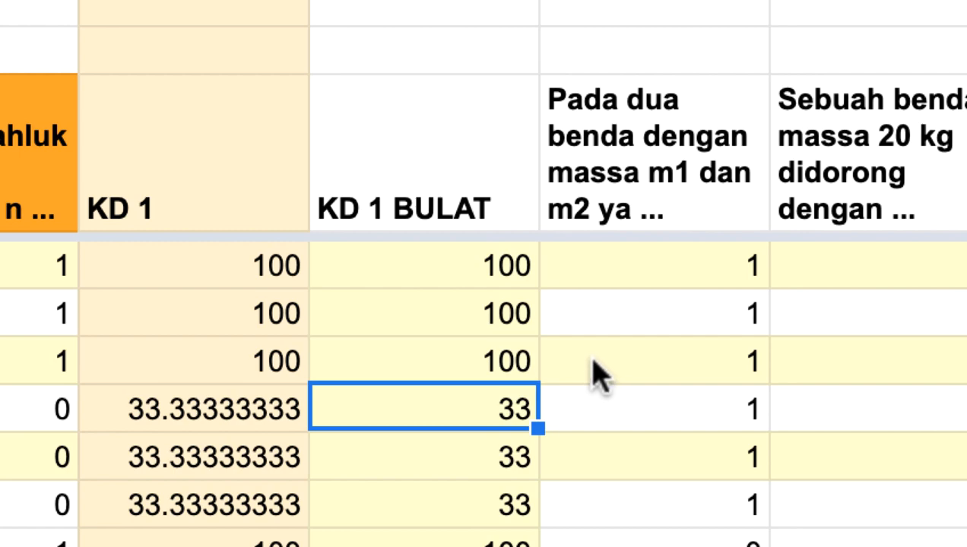
# Start a SUM formula in the first KD 2 cell, U9, over the four question scores Q9:T9
pyautogui.hscroll(4, 600, 373)
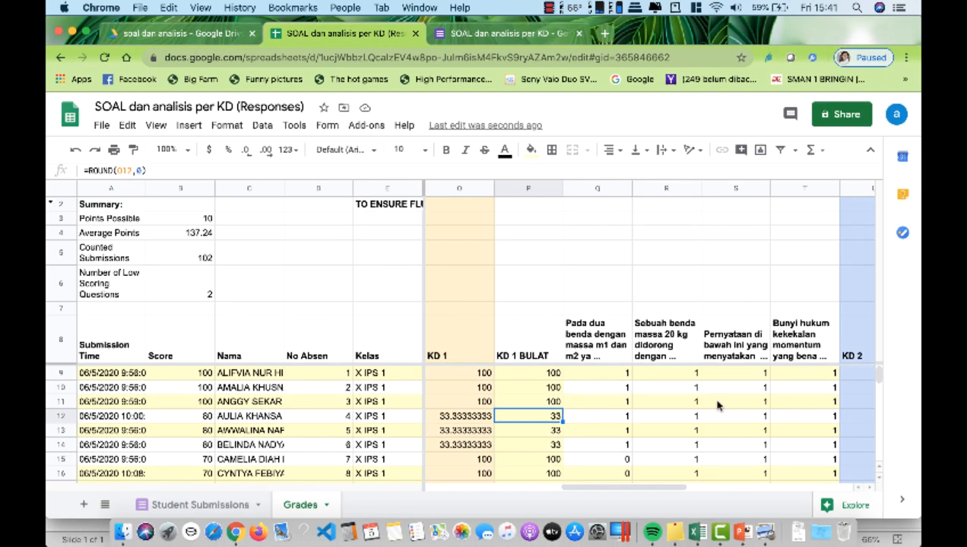
pyautogui.hscroll(2, 717, 406)
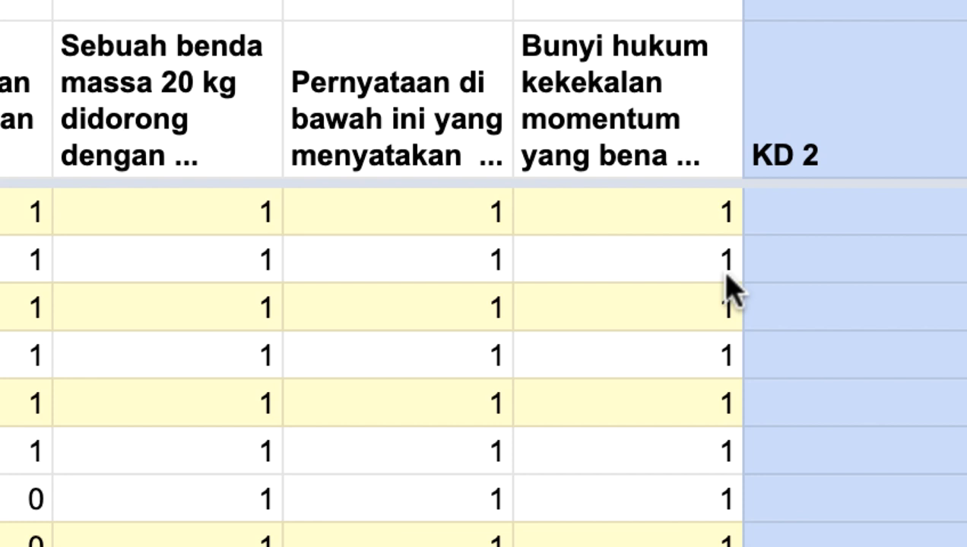
pyautogui.click(803, 217)
pyautogui.write('=')
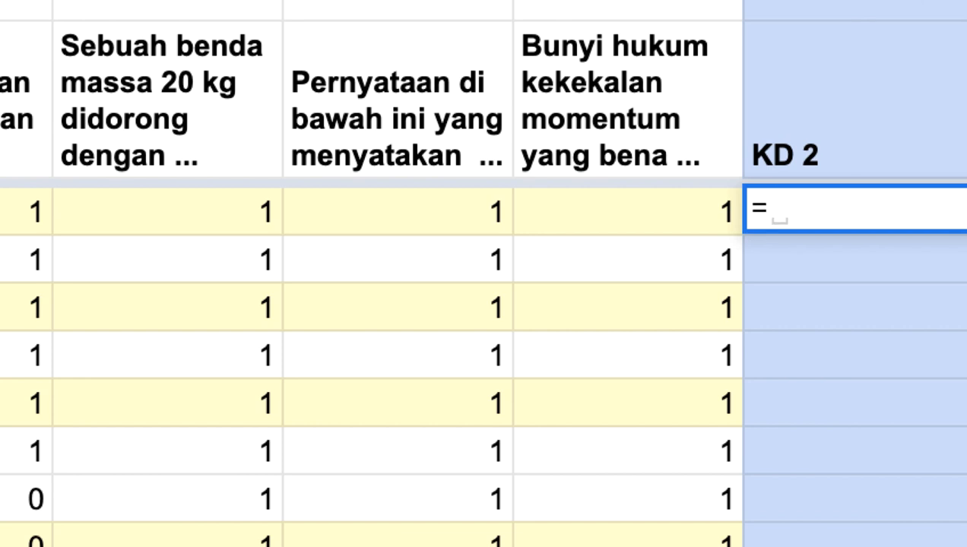
pyautogui.click(501, 1)
pyautogui.click(532, 1)
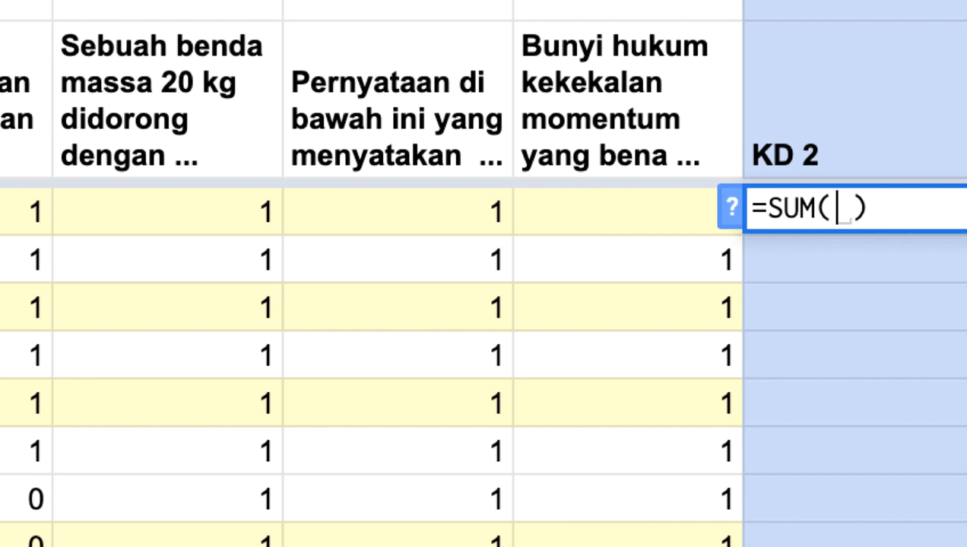
pyautogui.moveTo(8, 216); pyautogui.dragTo(559, 233)
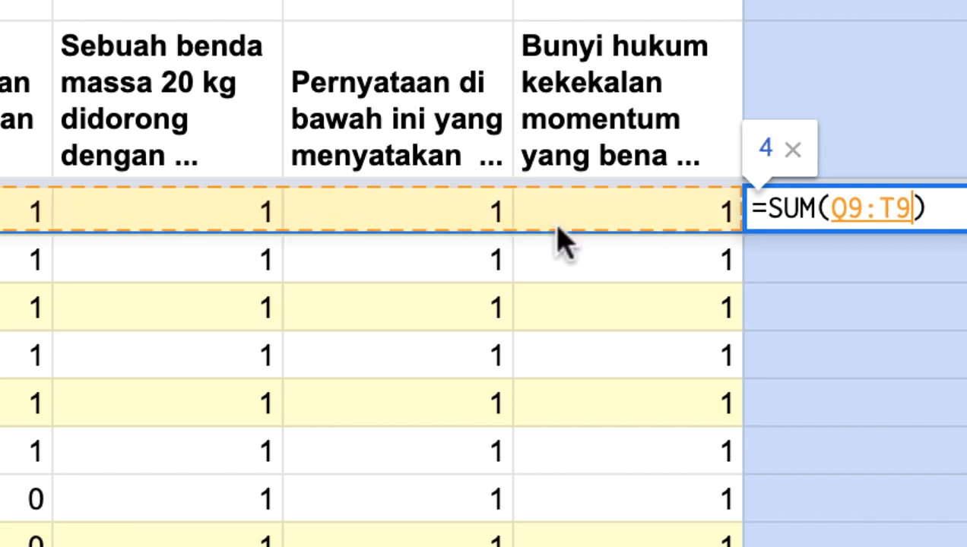
# Complete the KD 2 formula in U9 as =SUM(Q9:T9)*(100/4) to scale the four question scores to 100
pyautogui.click(948, 210)
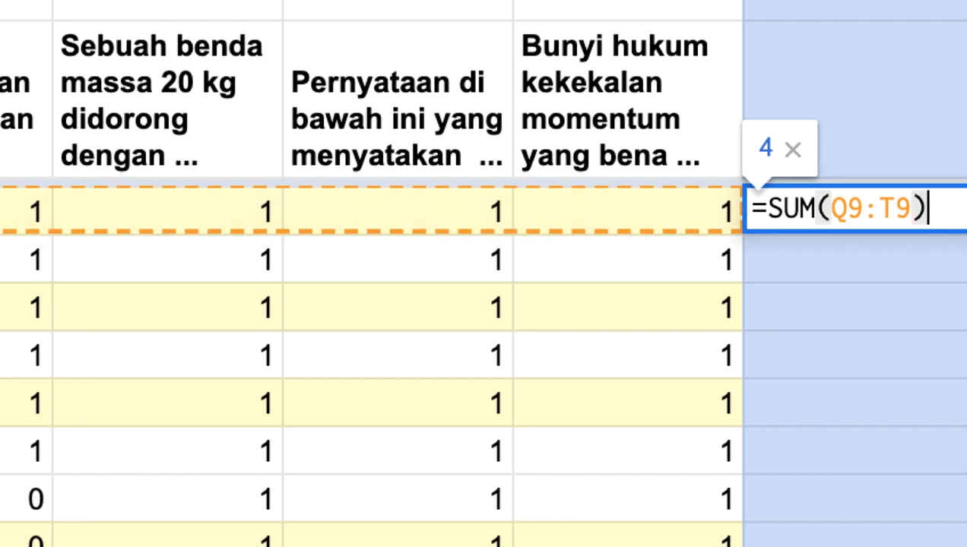
pyautogui.write('*')
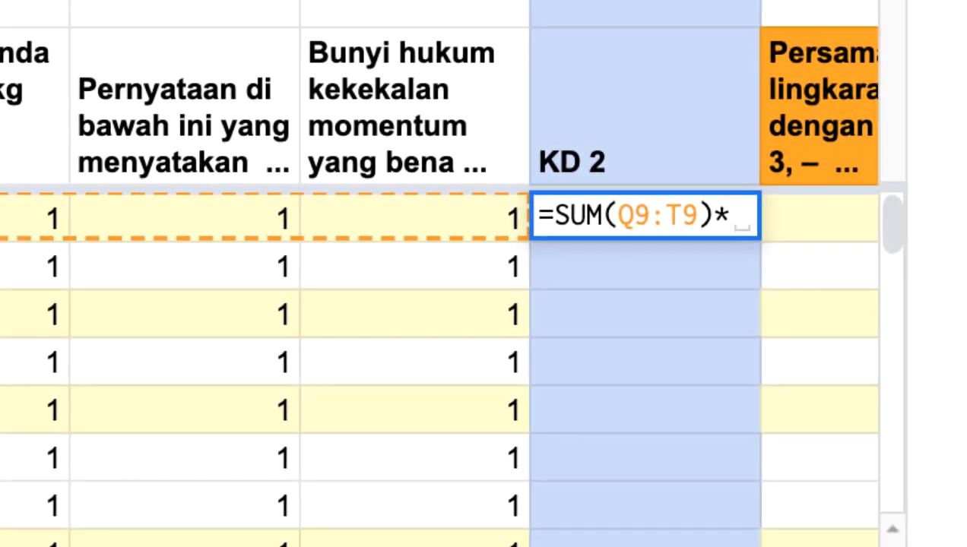
pyautogui.write('(')
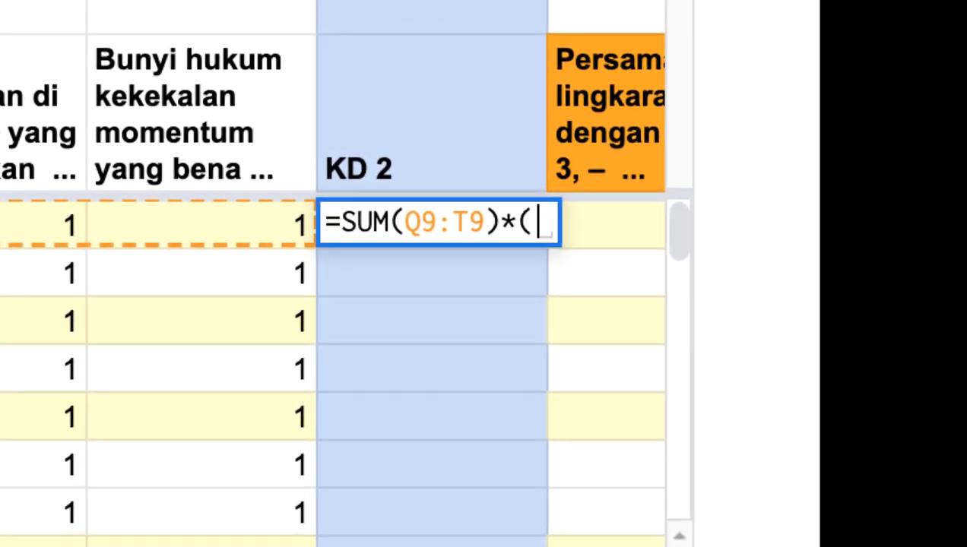
pyautogui.write('100')
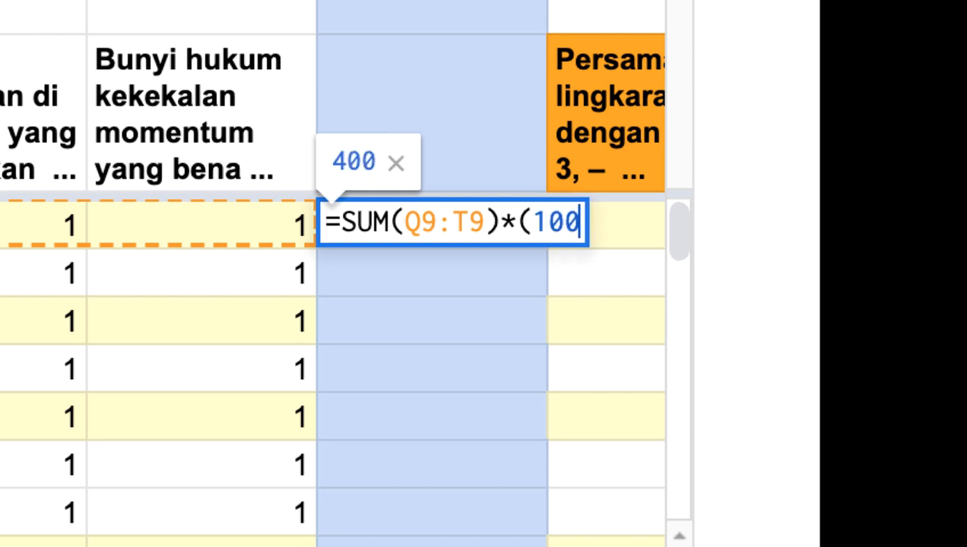
pyautogui.write('/')
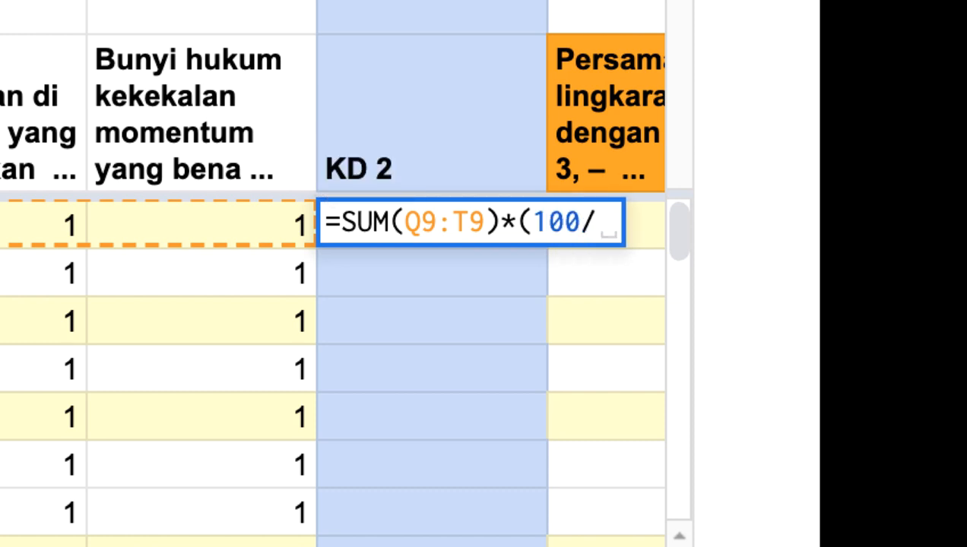
pyautogui.write('4)')
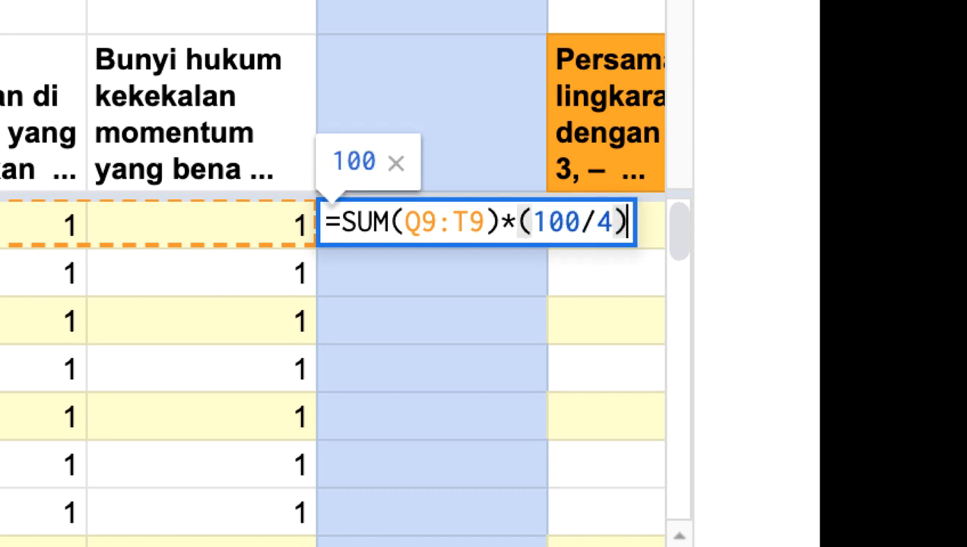
pyautogui.press('Return')
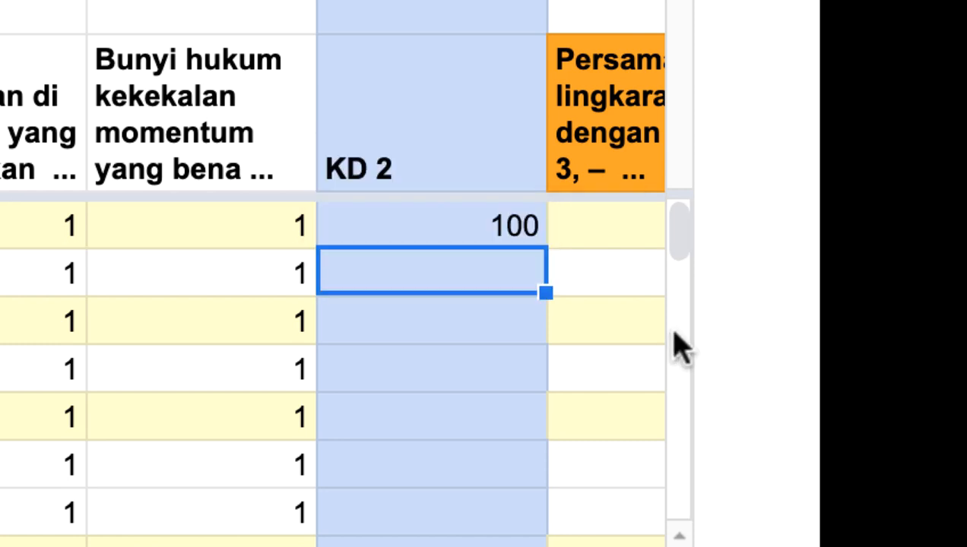
# Fill the U9 formula down the KD 2 column for all students and check the copied scores
pyautogui.click(462, 229)
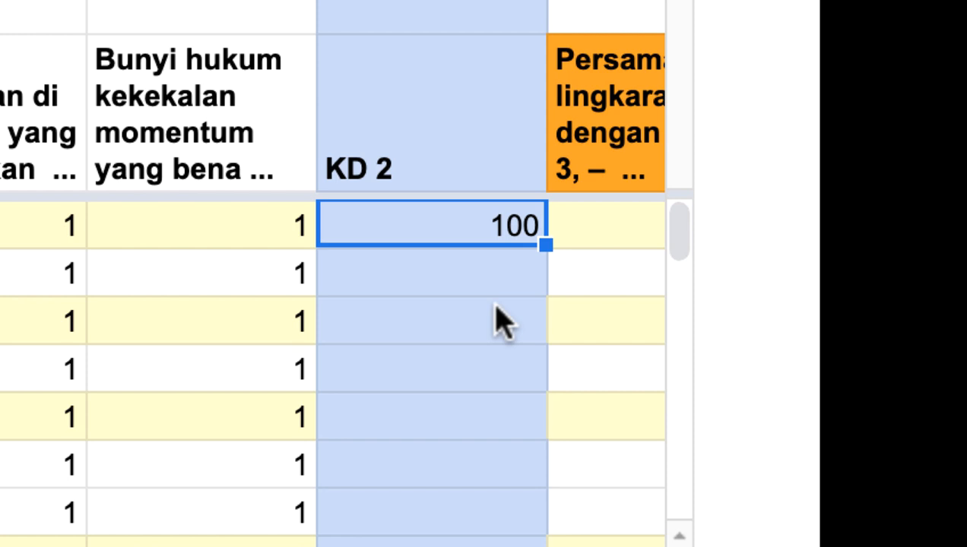
pyautogui.doubleClick(545, 247)
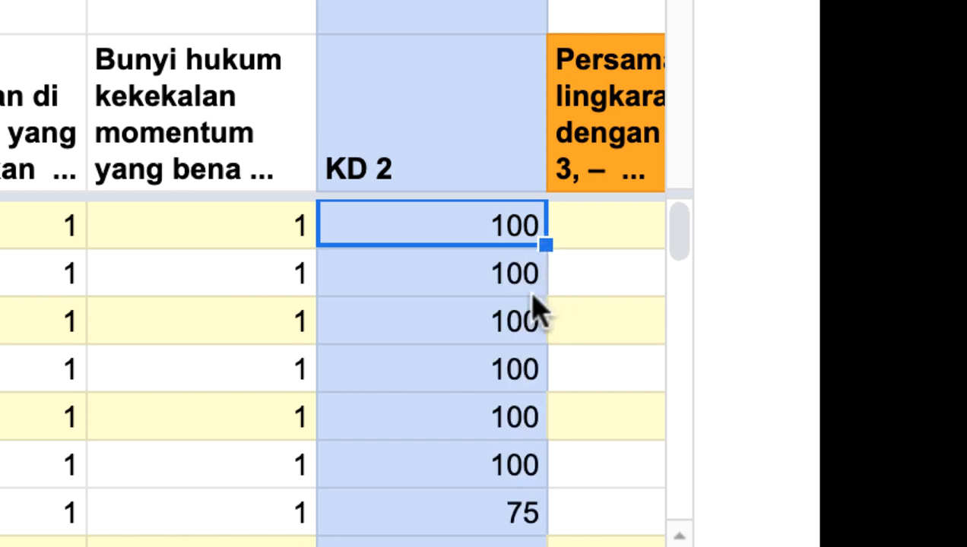
pyautogui.hscroll(4, 535, 310)
pyautogui.scroll(-3, 389, 359)
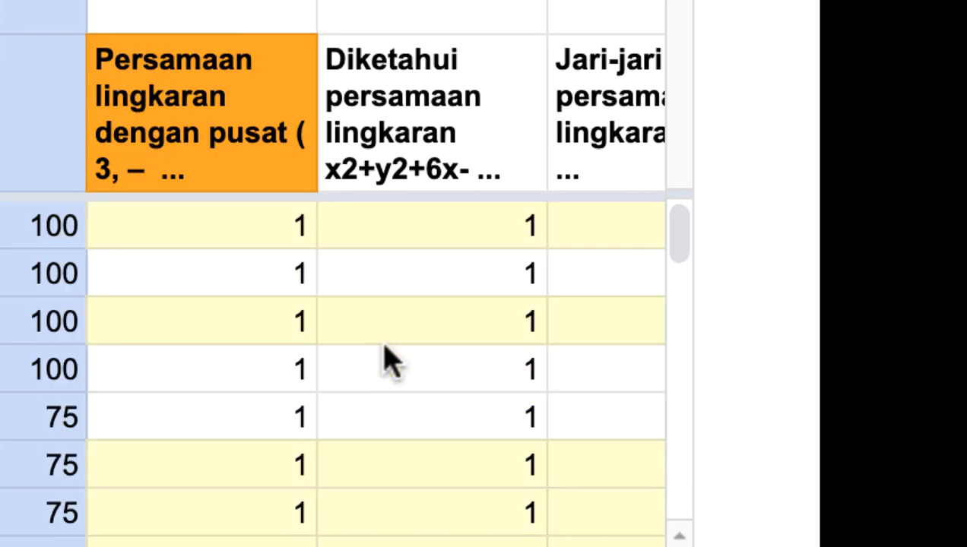
pyautogui.scroll(-10, 174, 430)
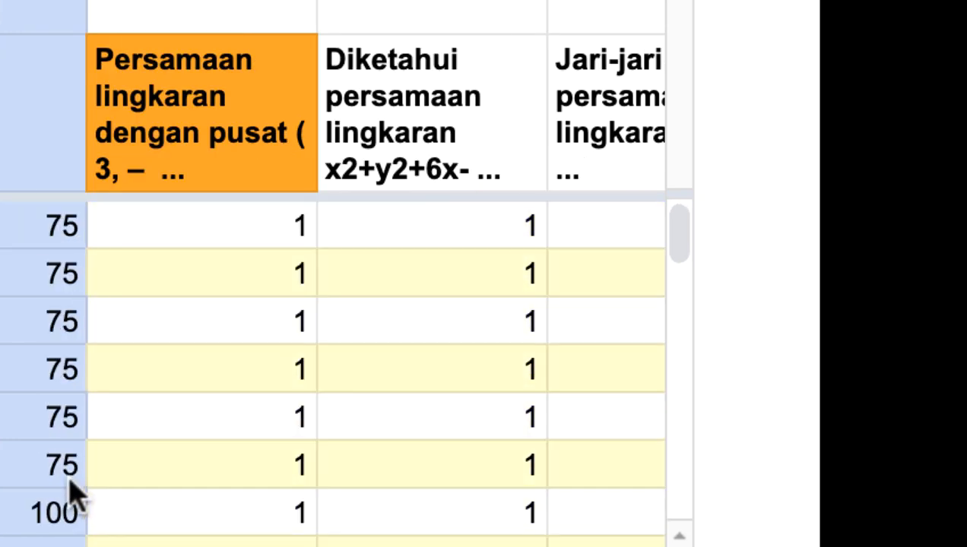
pyautogui.scroll(-10, 64, 505)
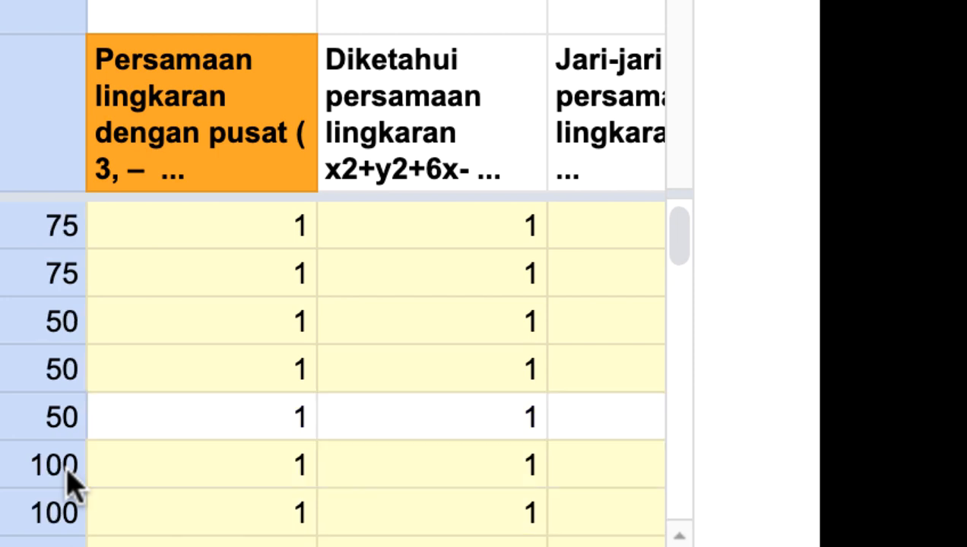
pyautogui.hscroll(-2, 73, 481)
pyautogui.click(67, 469)
pyautogui.scroll(5, 259, 396)
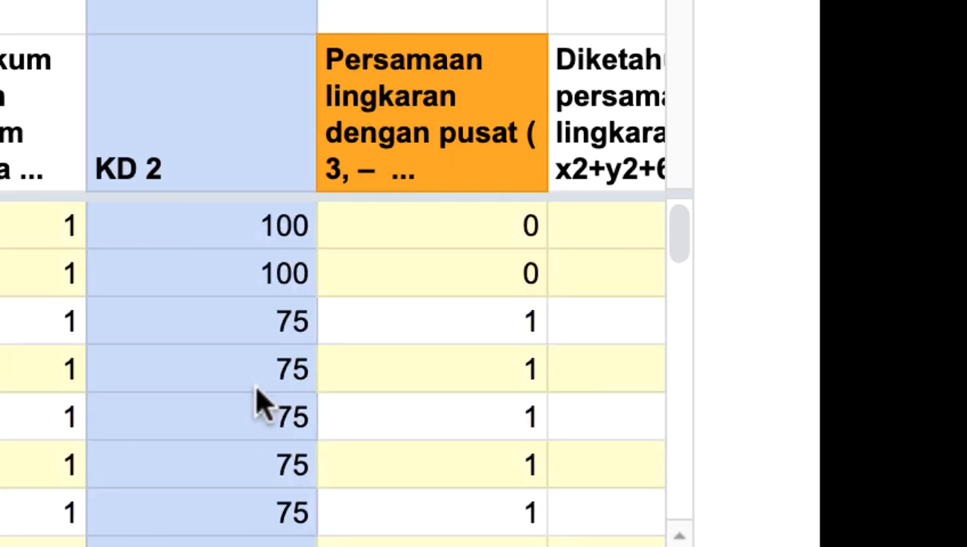
# Start a SUM formula in the first KD 3 cell, Y9, over the three question scores V9:X9
pyautogui.hscroll(2, 60, 370)
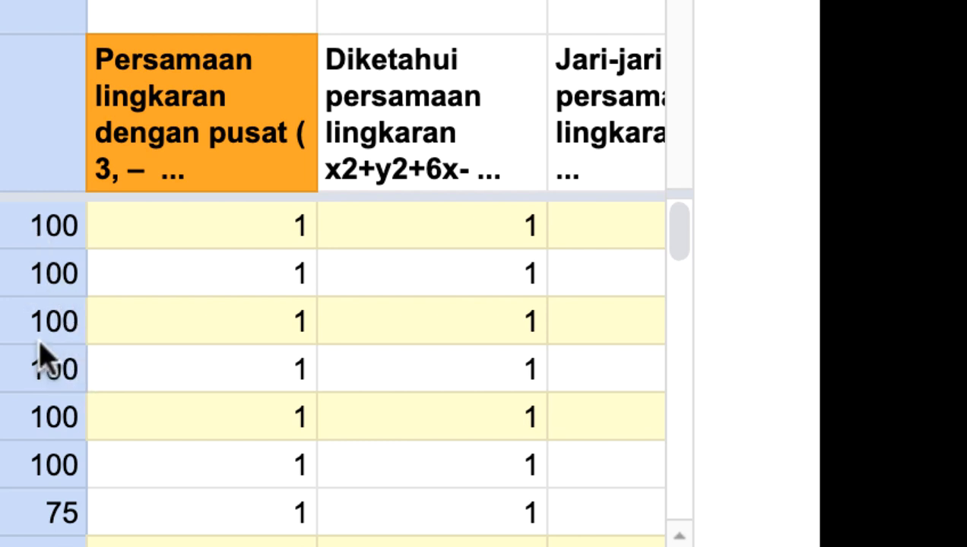
pyautogui.hscroll(4, 42, 353)
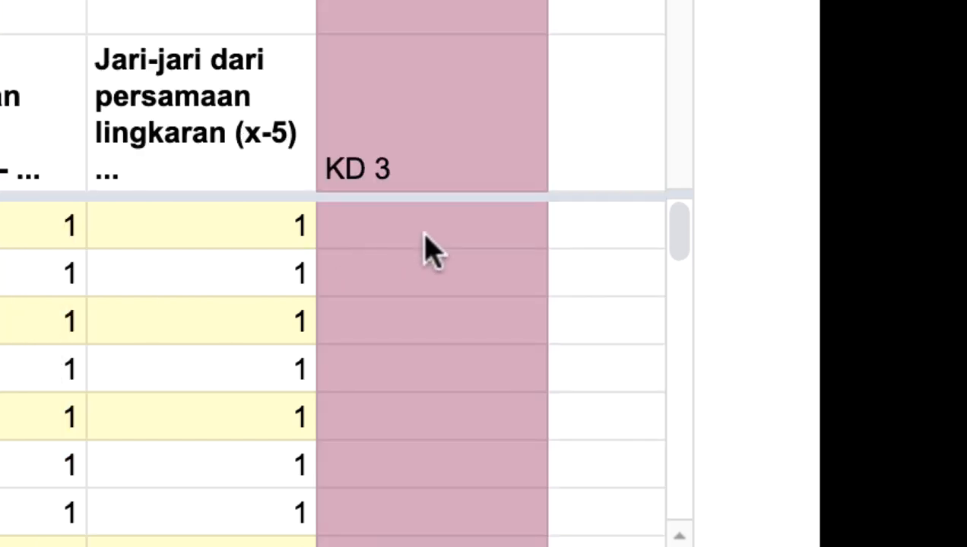
pyautogui.click(428, 251)
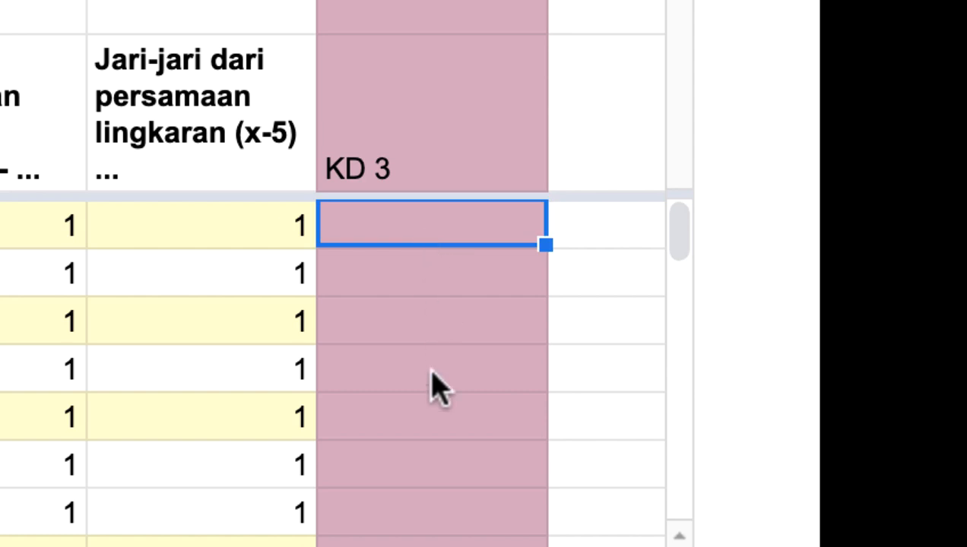
pyautogui.write('=')
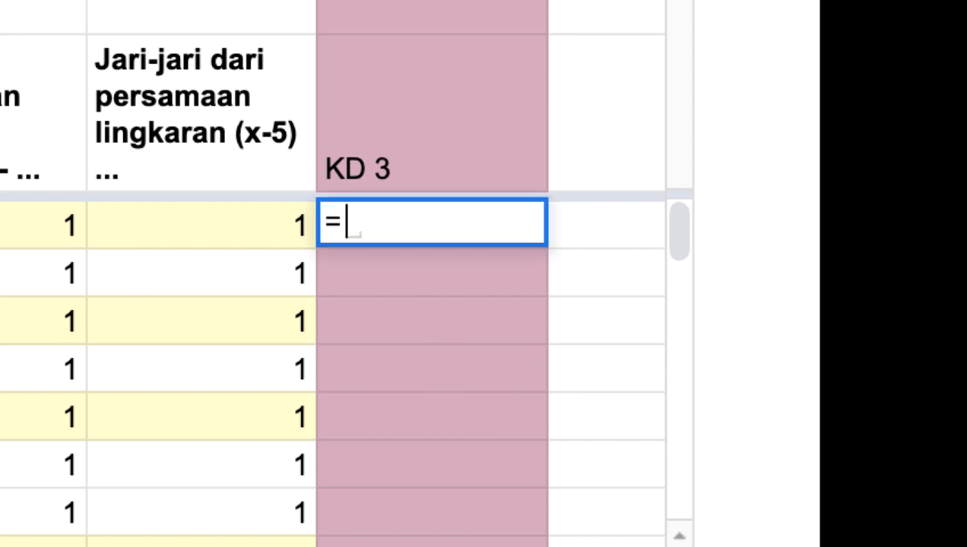
pyautogui.click(76, 0)
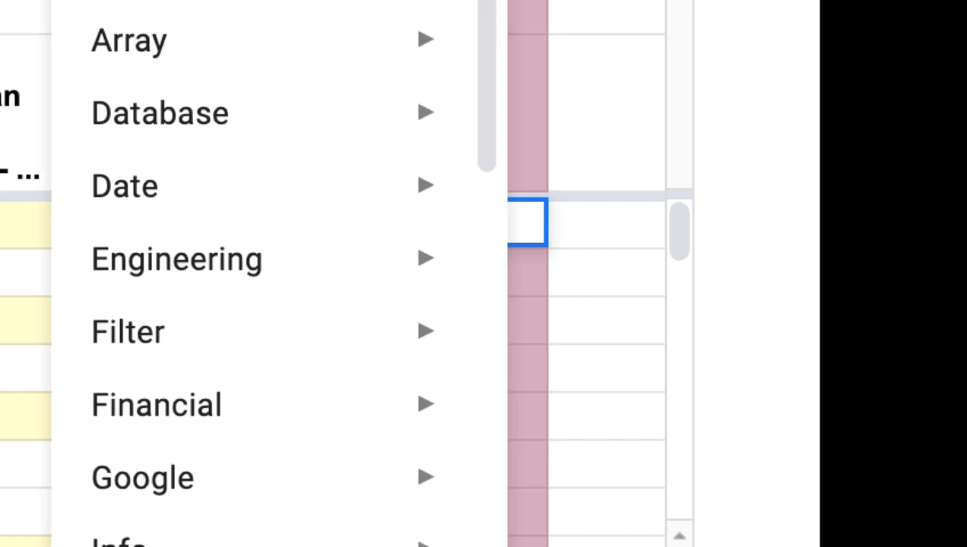
pyautogui.click(114, 0)
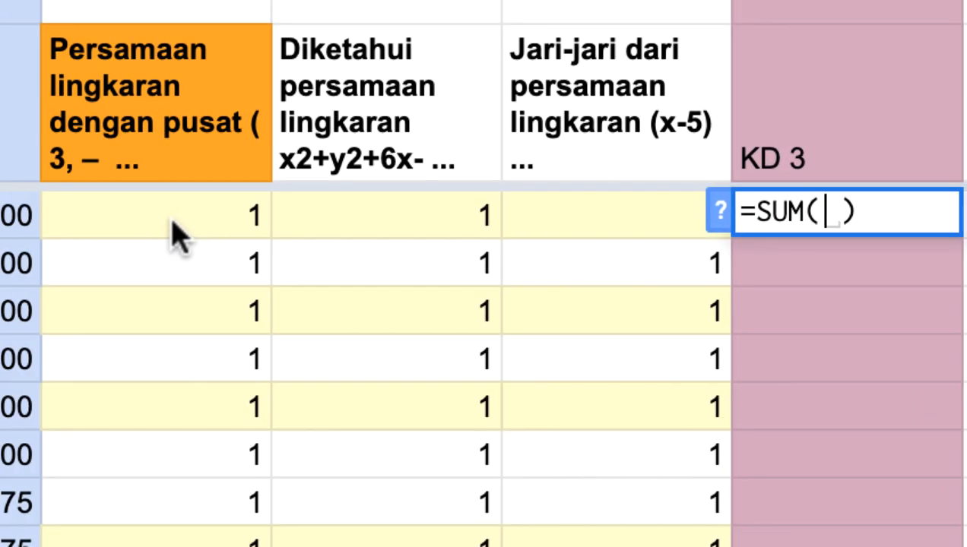
pyautogui.click(178, 222)
pyautogui.moveTo(212, 228); pyautogui.dragTo(589, 216)
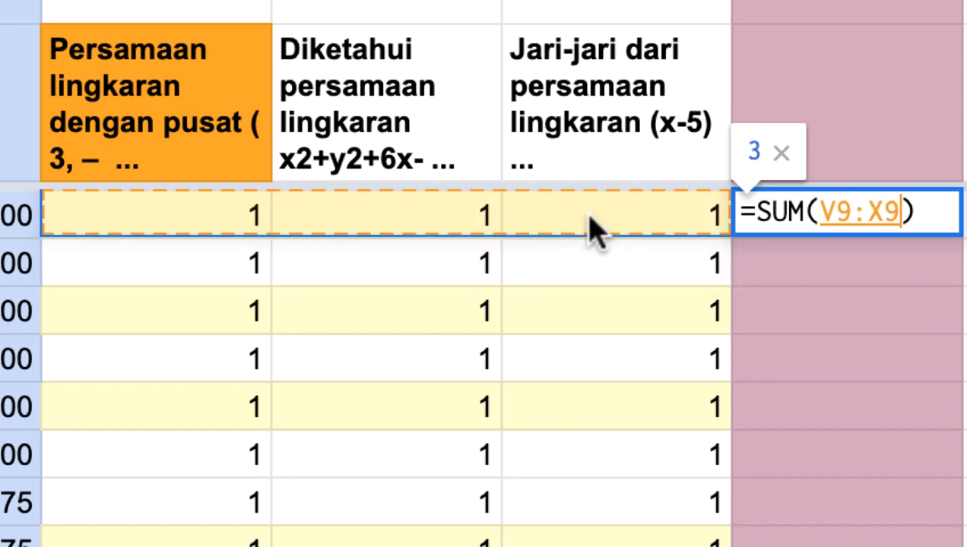
# Complete the KD 3 formula in Y9 as =SUM(V9:X9)*(100/3) to scale the three question scores to 100
pyautogui.click(933, 212)
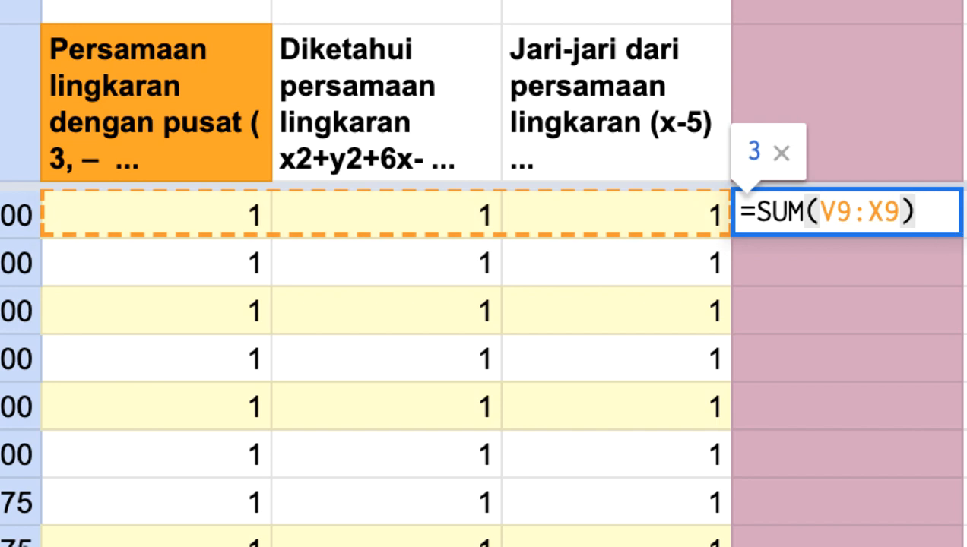
pyautogui.write('*')
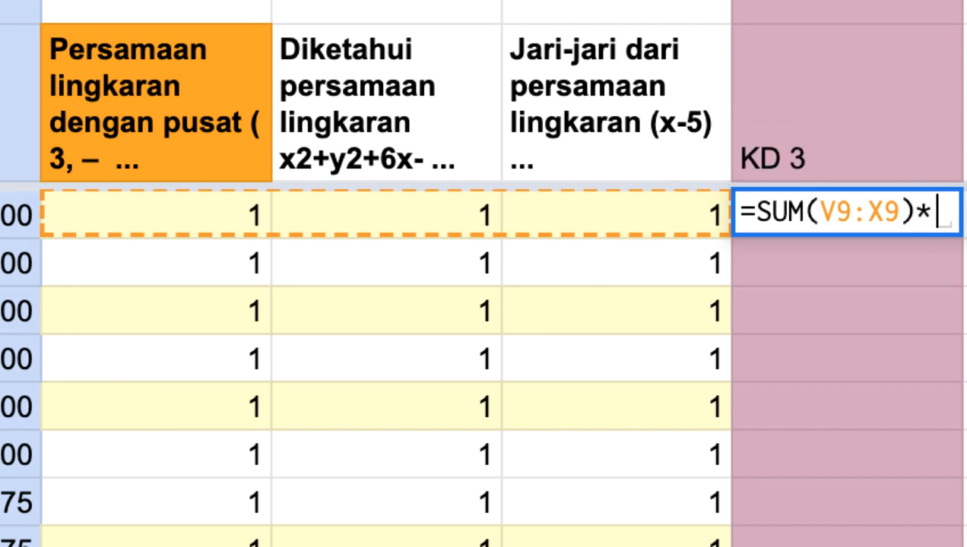
pyautogui.write('(')
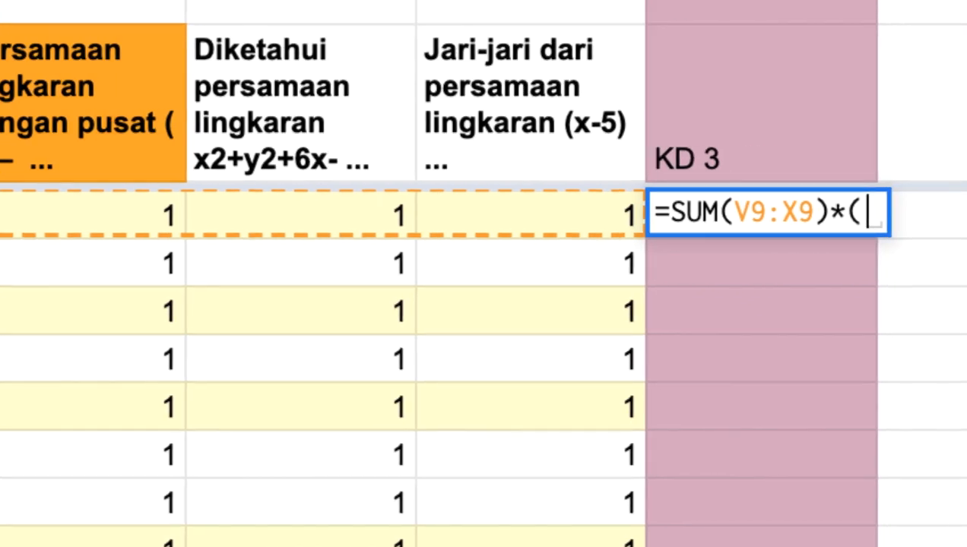
pyautogui.write('100')
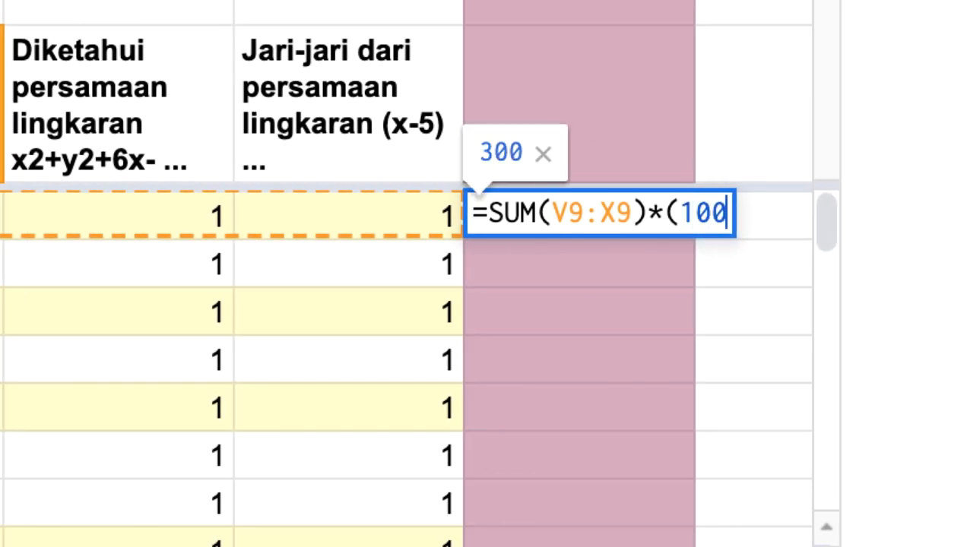
pyautogui.write('/')
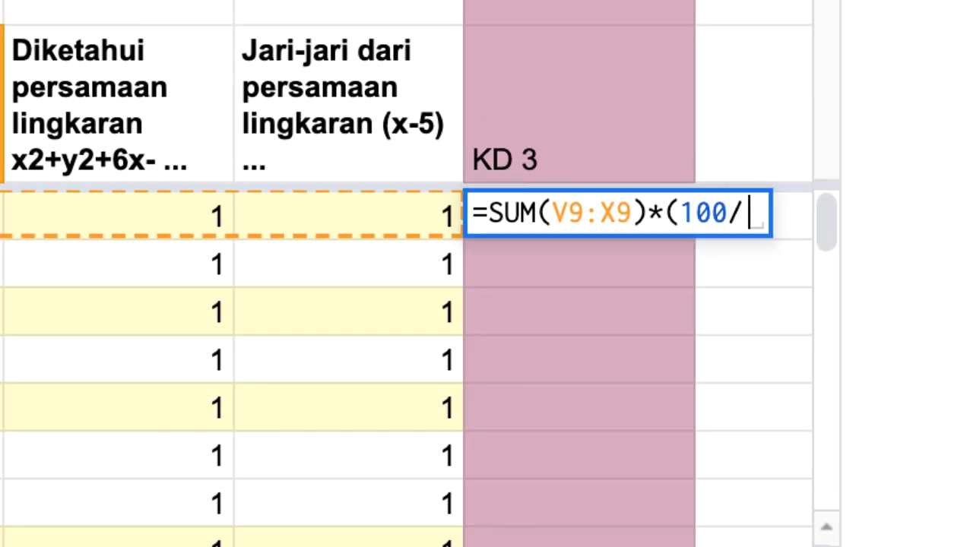
pyautogui.write('3)')
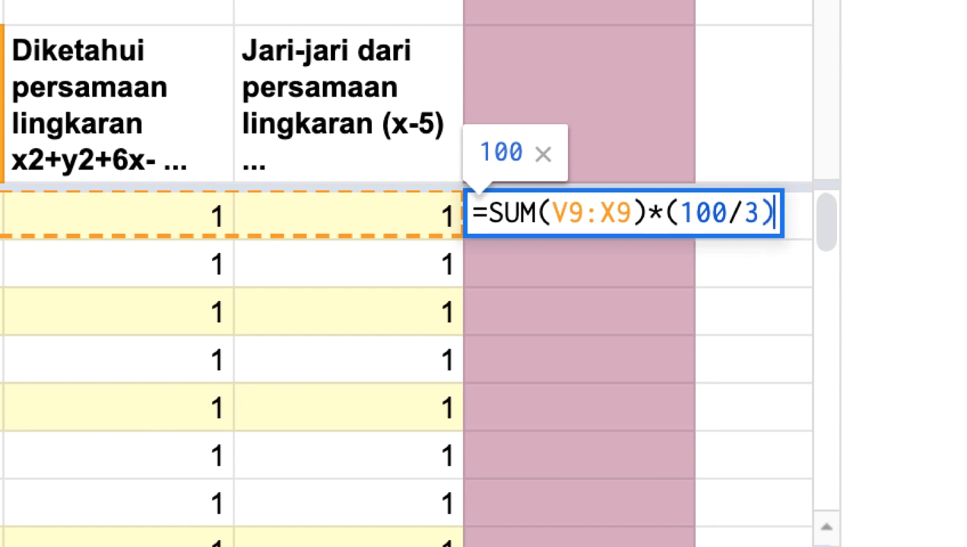
pyautogui.press('Return')
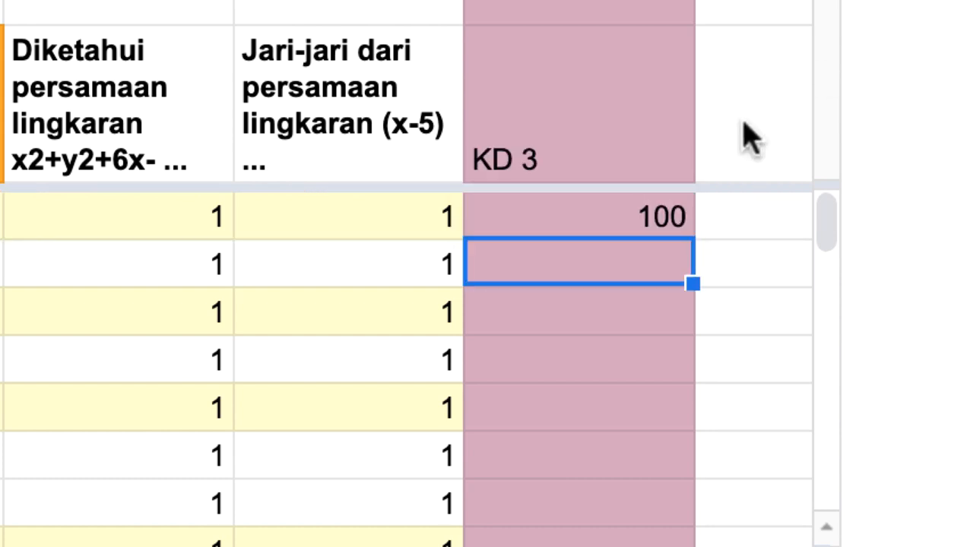
# Fill the Y9 formula down the KD 3 column for all students and check the copied scores
pyautogui.click(539, 220)
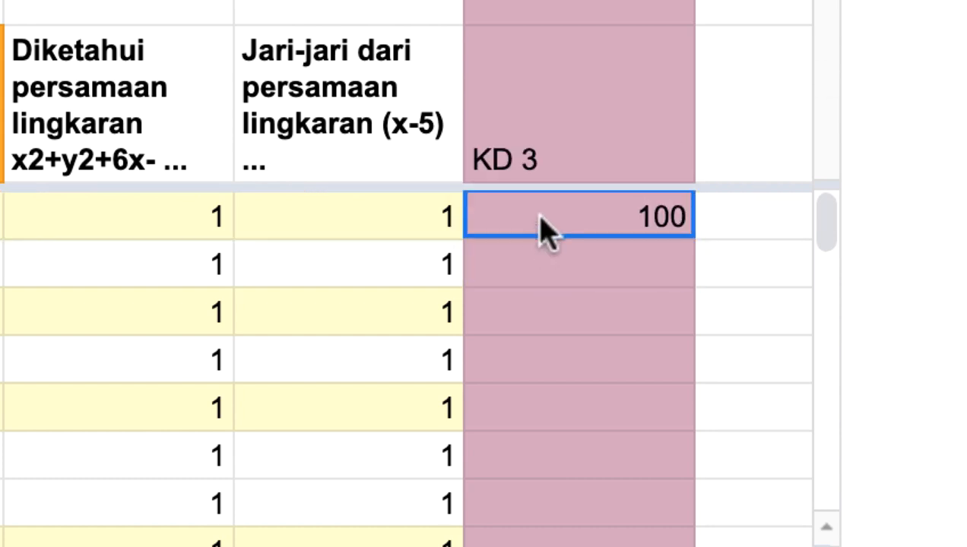
pyautogui.doubleClick(691, 235)
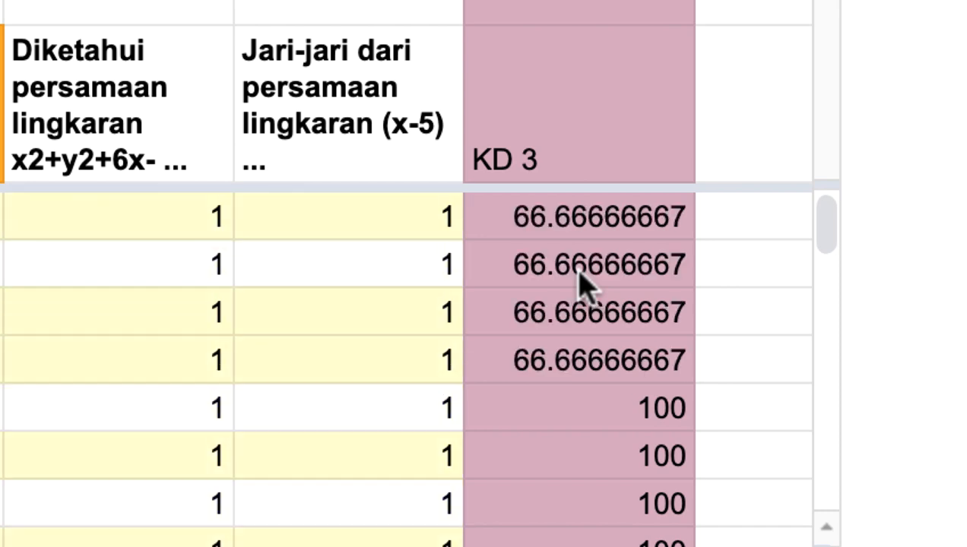
pyautogui.click(613, 361)
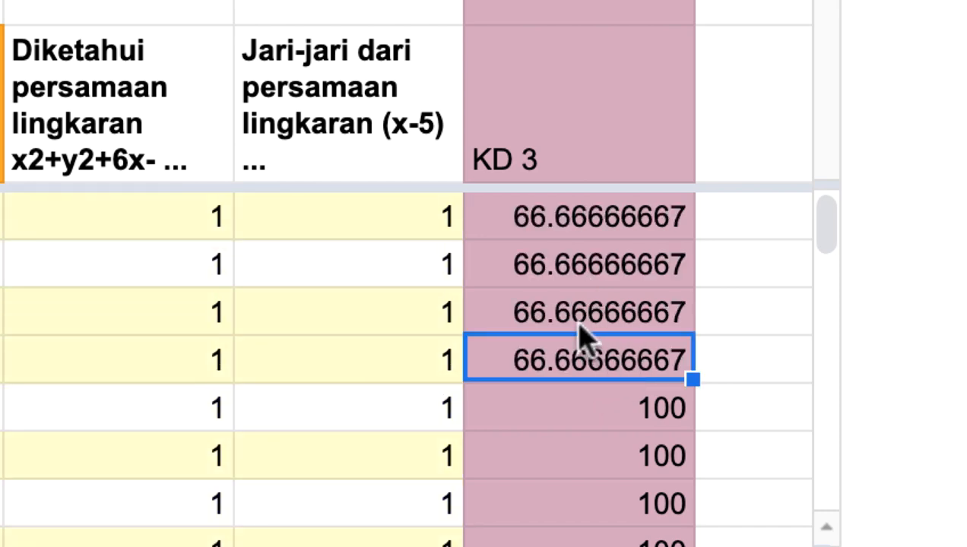
# Add the header KD 3 BULAT in the empty header cell directly after the KD 3 column
pyautogui.hscroll(3, 714, 258)
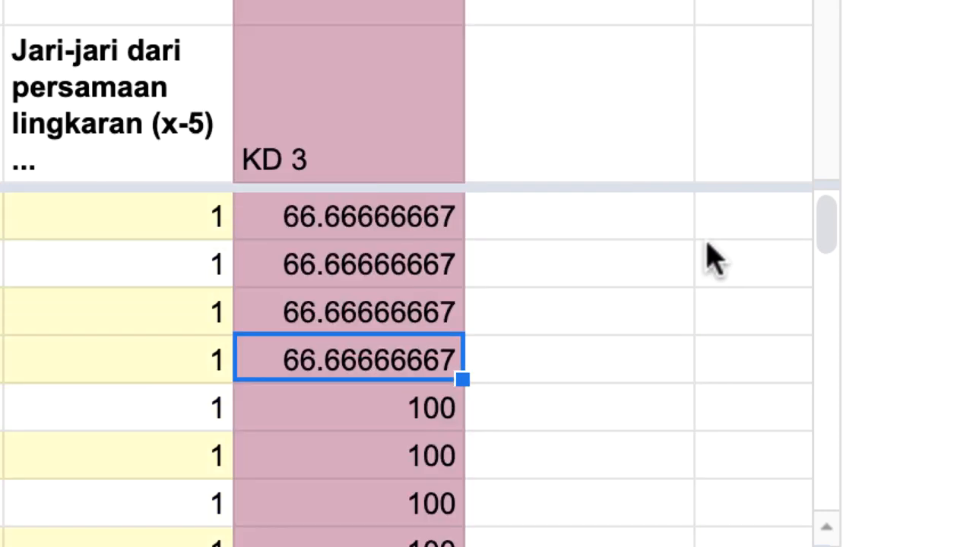
pyautogui.click(561, 177)
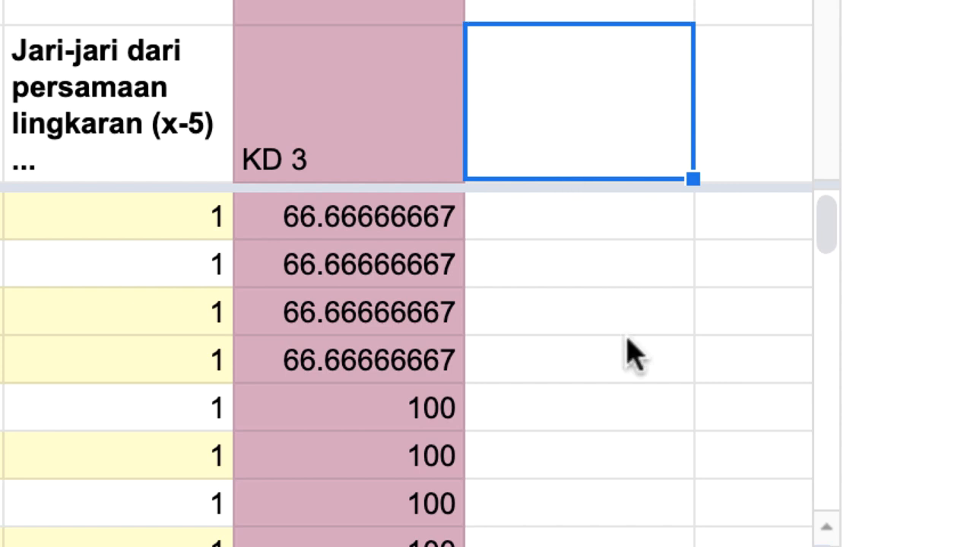
pyautogui.write('KD ')
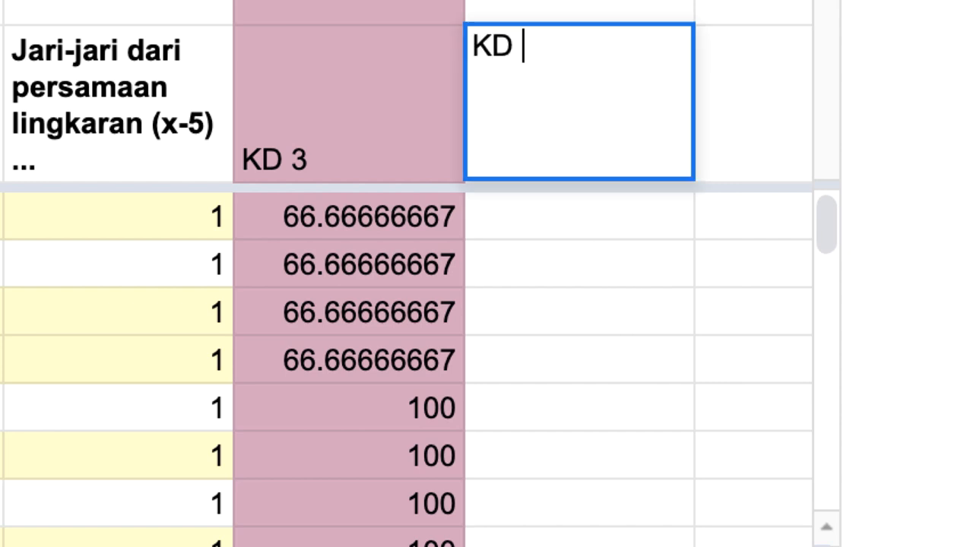
pyautogui.write('3 BULAT')
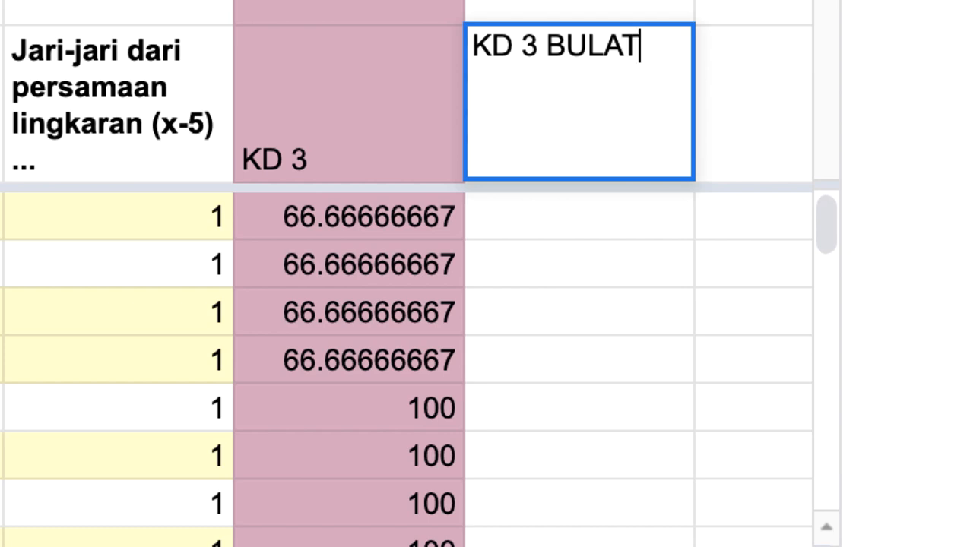
pyautogui.press('Return')
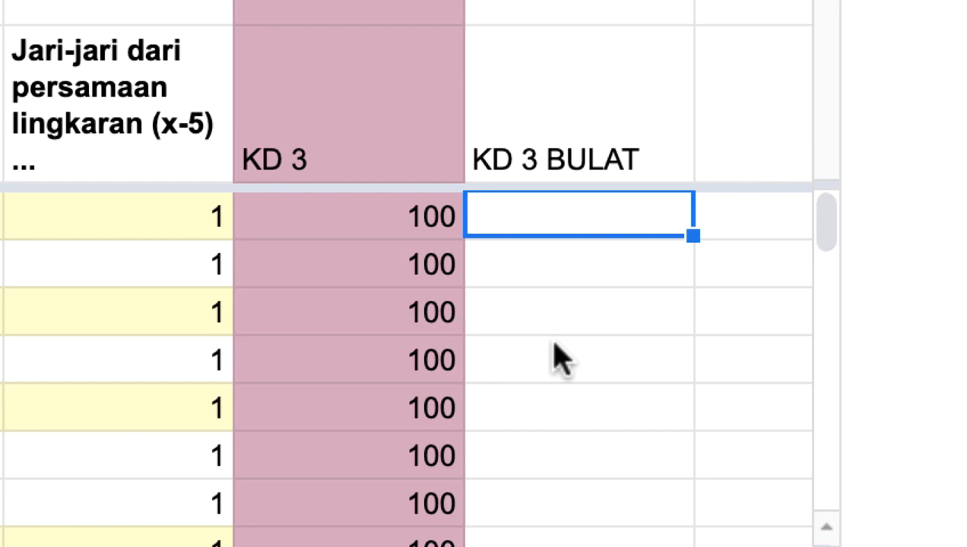
# Enter the formula =ROUND(Y9,0) in the first KD 3 BULAT cell to round the KD 3 score to a whole number
pyautogui.write('=')
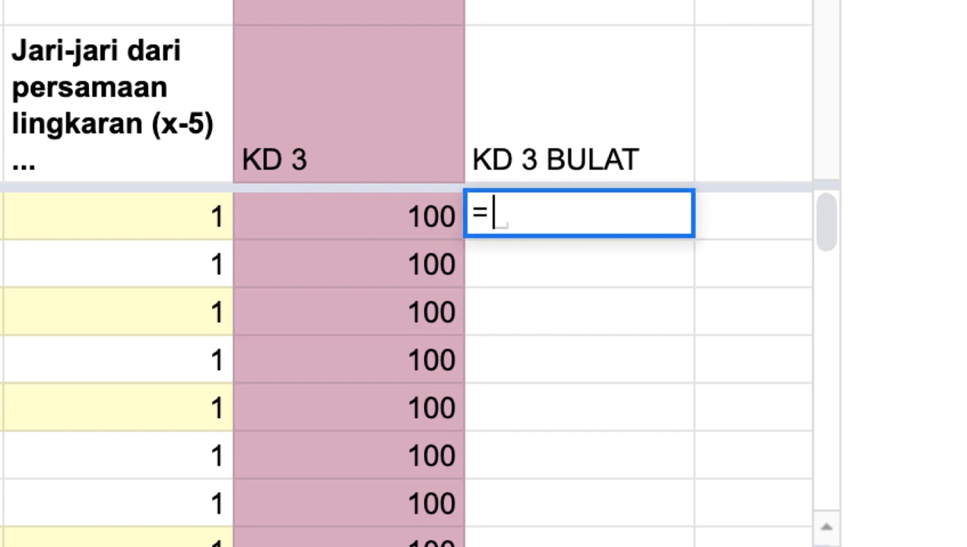
pyautogui.write('R')
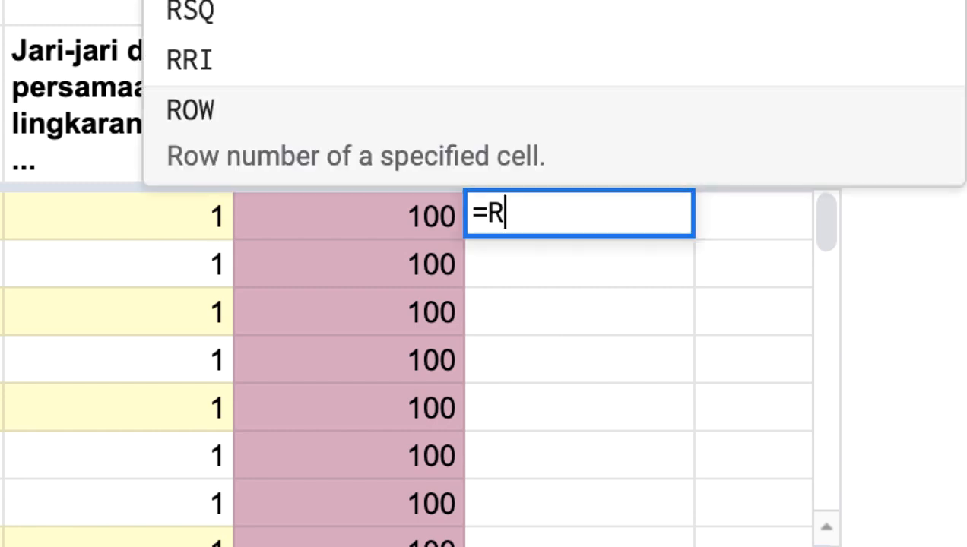
pyautogui.write('oun')
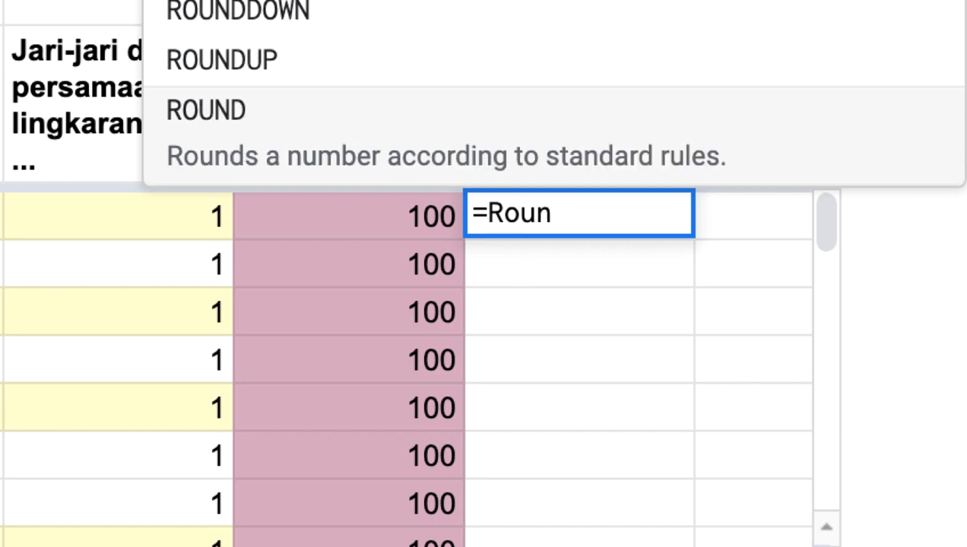
pyautogui.click(260, 115)
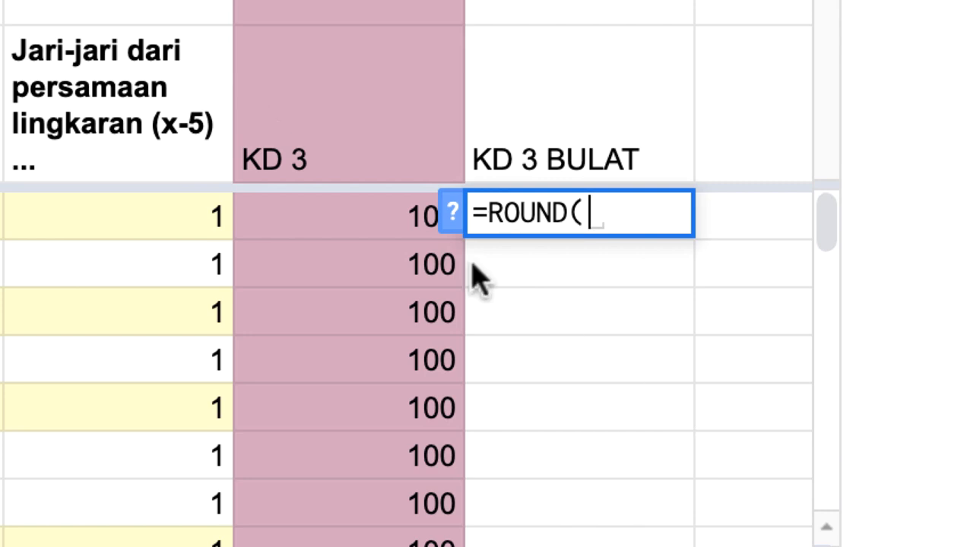
pyautogui.click(324, 225)
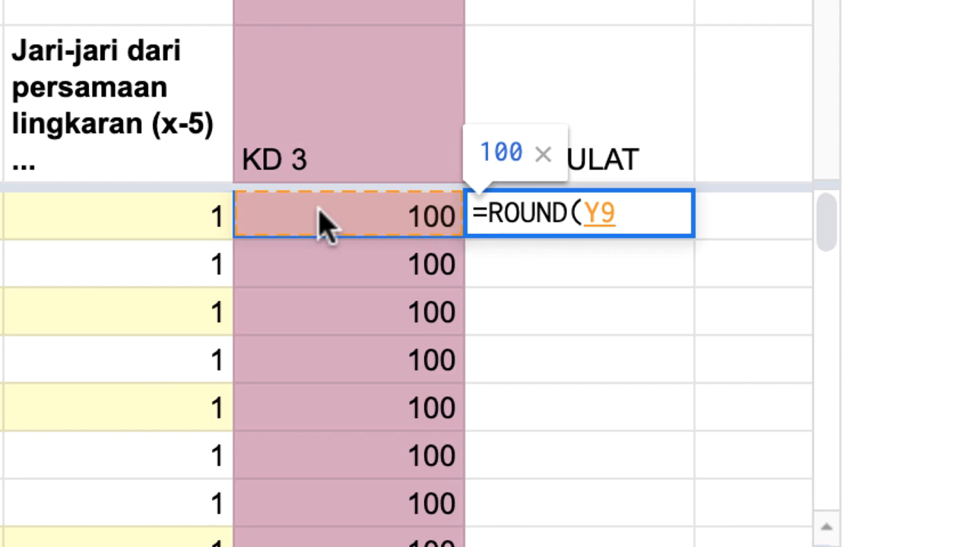
pyautogui.write(',0')
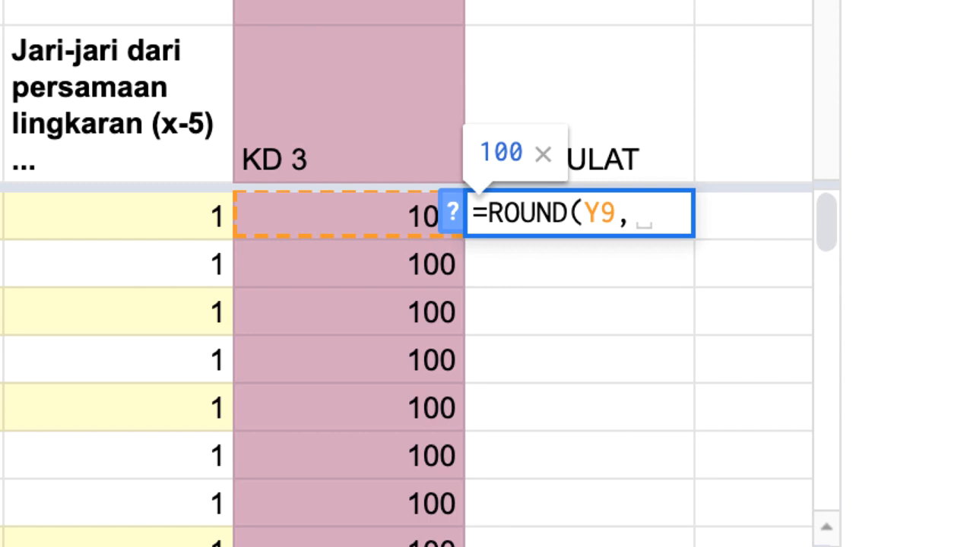
pyautogui.write('0)')
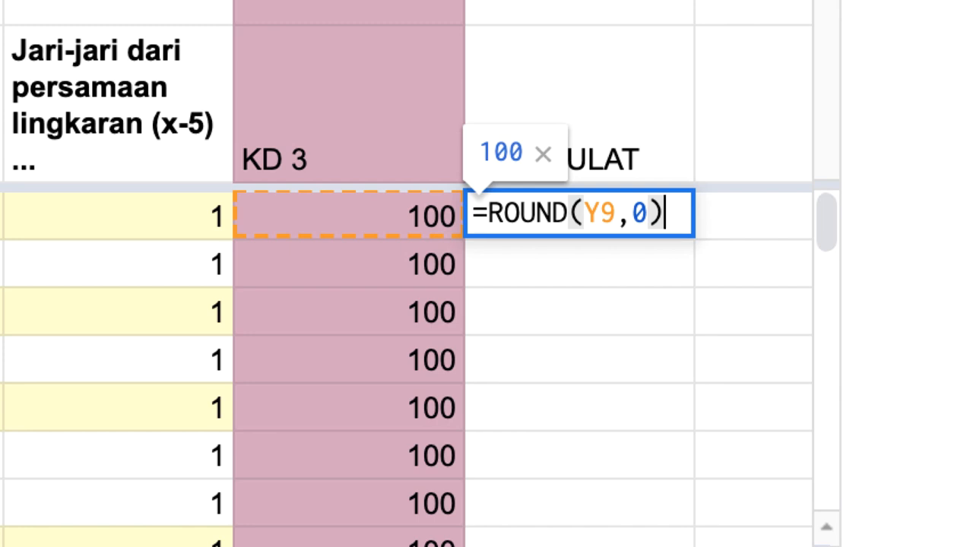
pyautogui.press('Return')
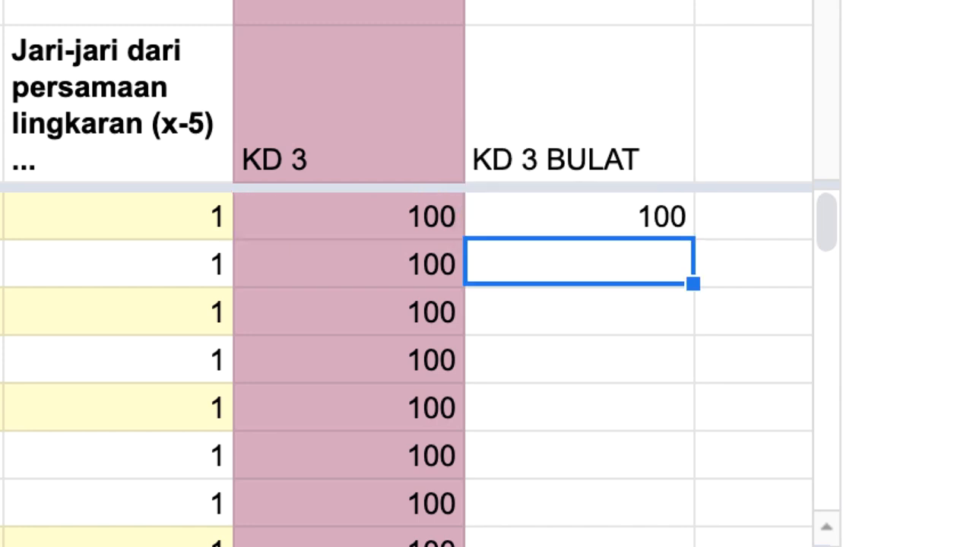
# Fill the ROUND formula down the KD 3 BULAT column for all students and check the rounded scores against KD 3
pyautogui.click(602, 210)
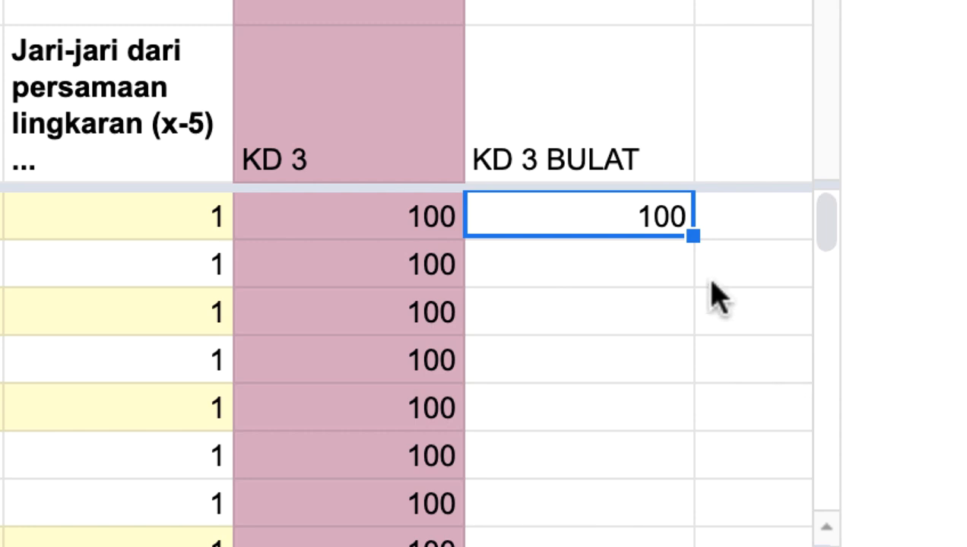
pyautogui.doubleClick(693, 237)
pyautogui.scroll(-3, 598, 342)
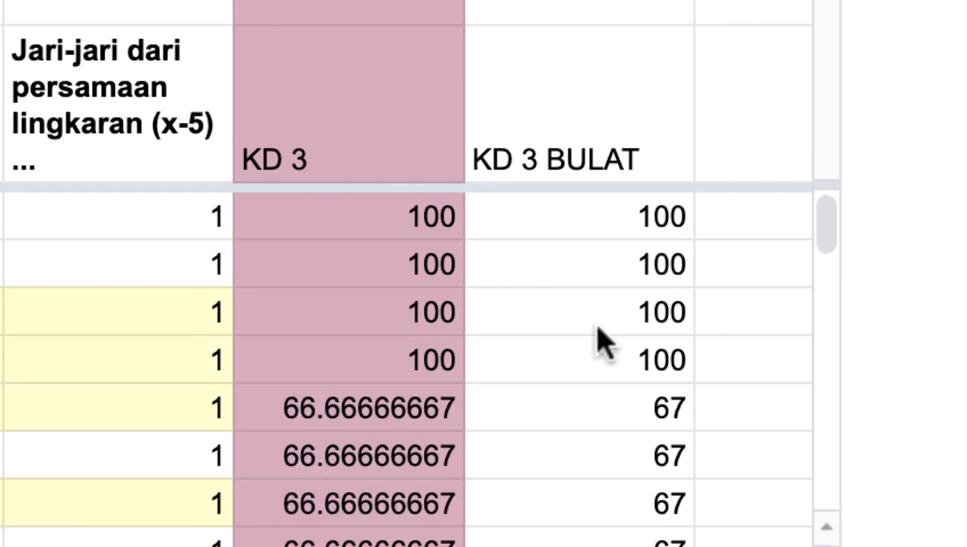
pyautogui.scroll(-5, 598, 342)
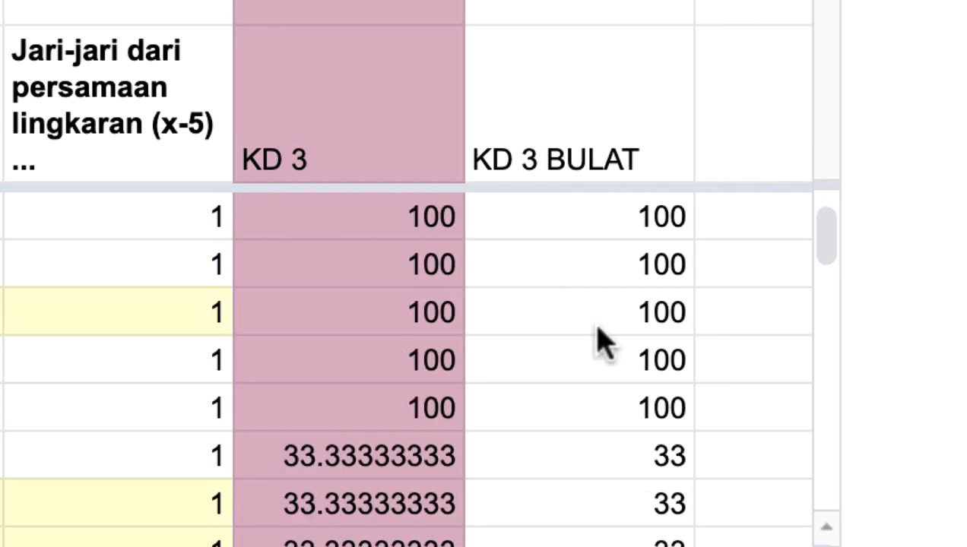
pyautogui.scroll(2, 598, 342)
pyautogui.hscroll(-5, 598, 342)
pyautogui.scroll(-3, 598, 342)
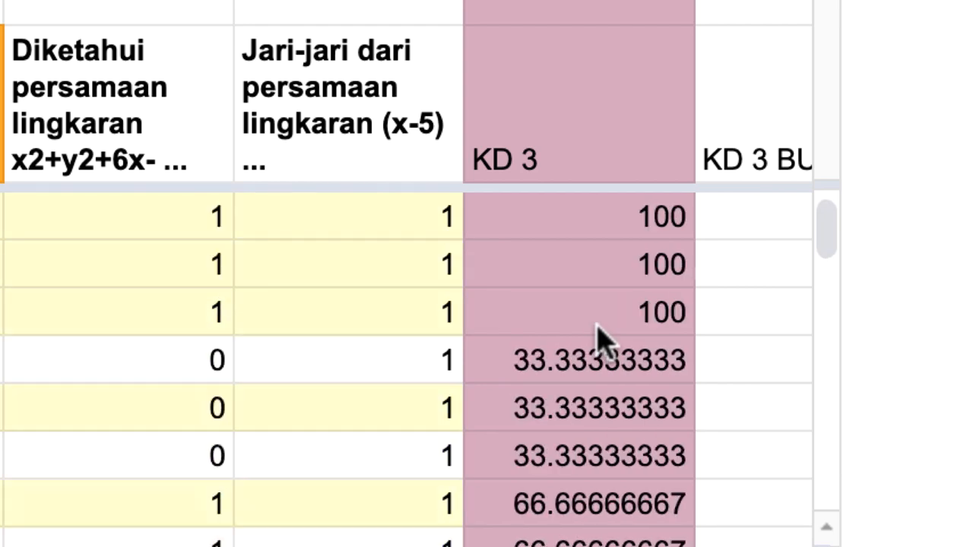
# Select the entire Grades sheet and copy it
pyautogui.hscroll(-8, 600, 342)
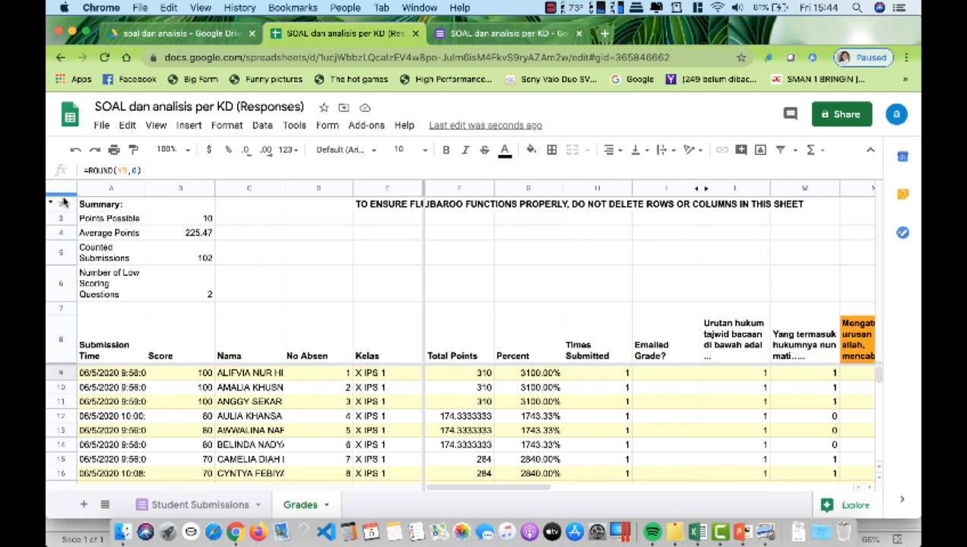
pyautogui.click(61, 192)
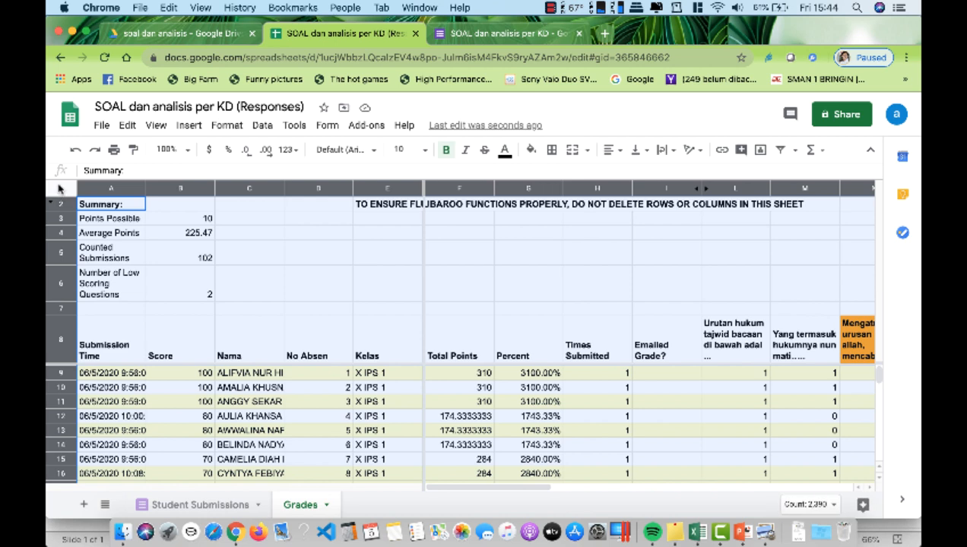
pyautogui.rightClick(61, 189)
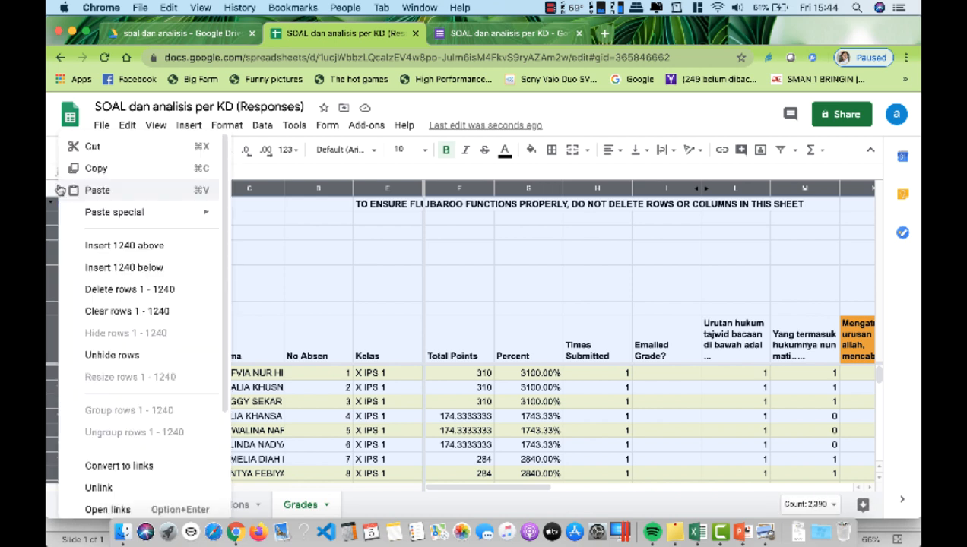
pyautogui.click(101, 173)
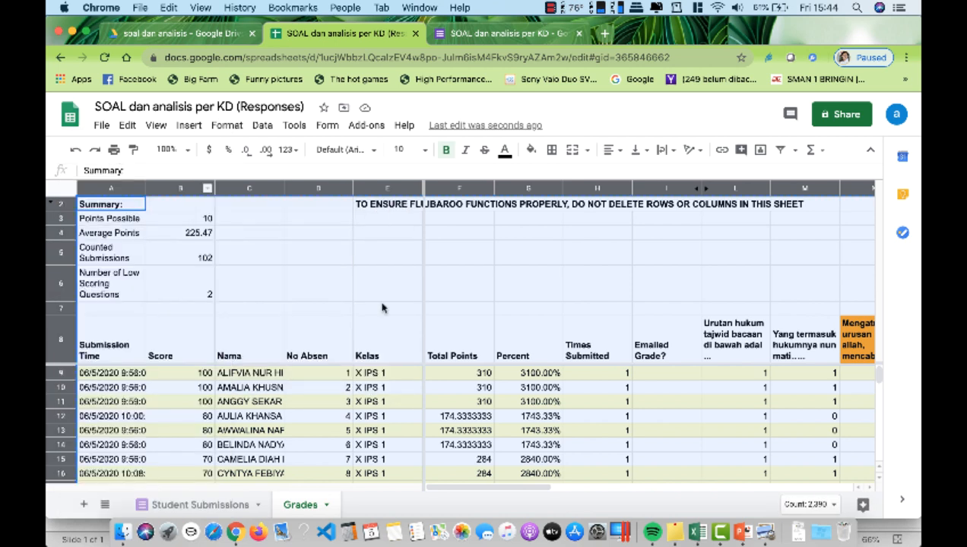
# Switch to Excel and create a new blank workbook
pyautogui.click(697, 534)
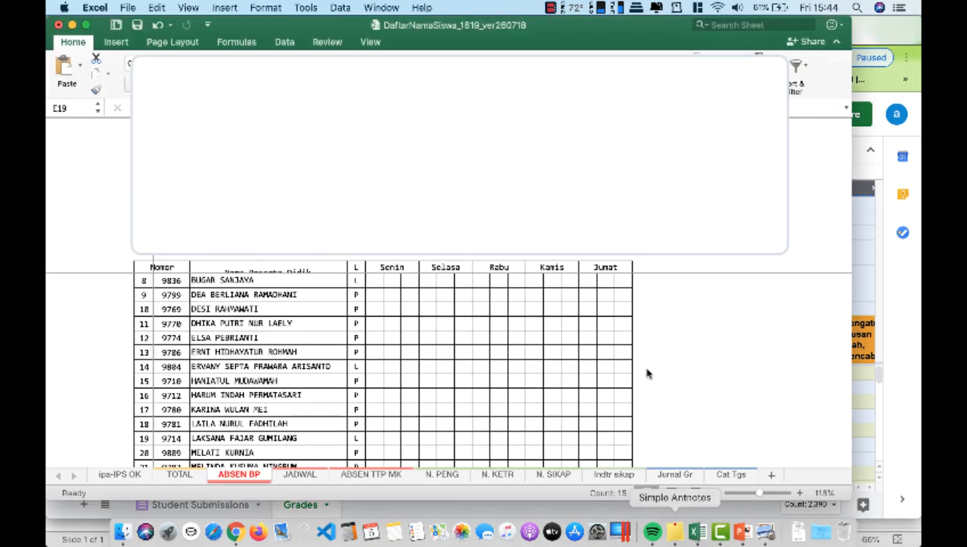
pyautogui.click(127, 7)
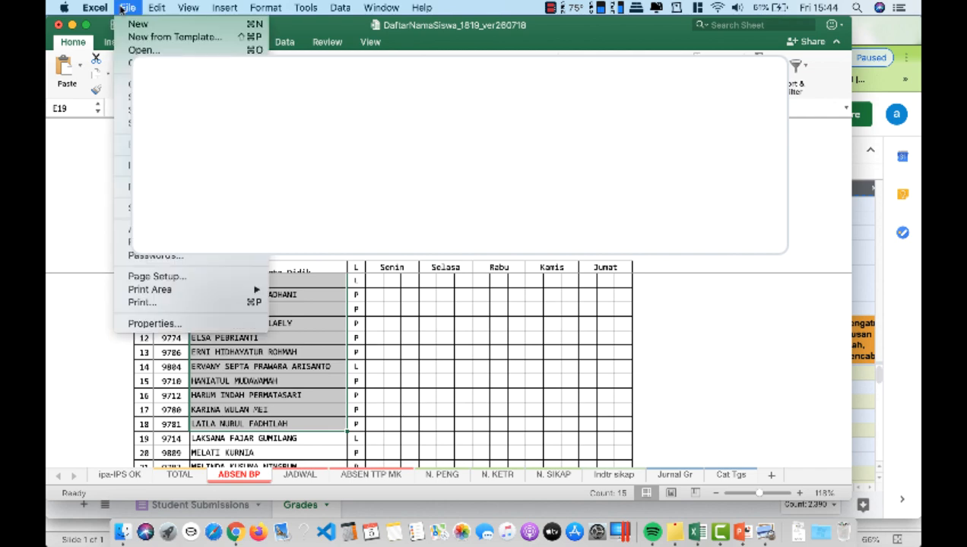
pyautogui.click(134, 23)
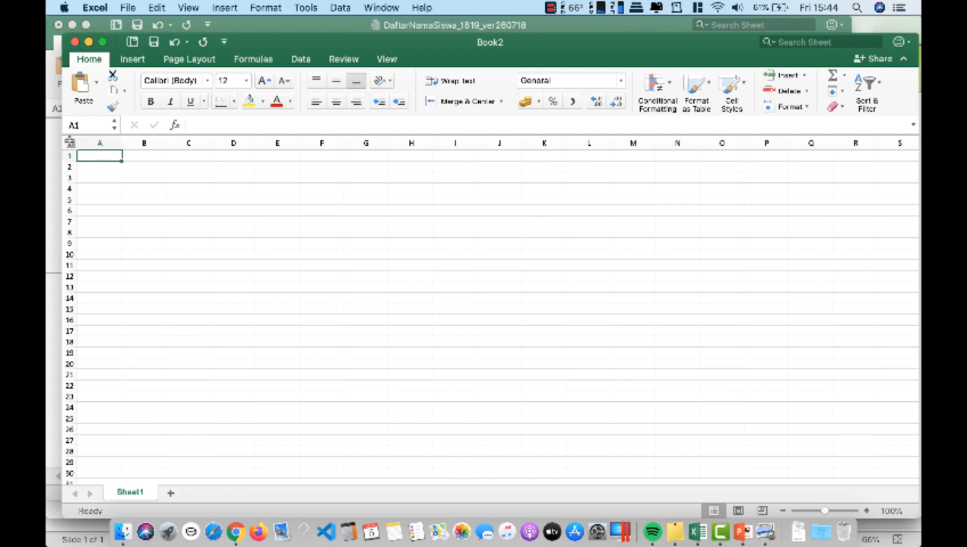
# Paste the copied Grades data over the whole blank sheet, accepting the size mismatch, and widen column A to fit the submission times
pyautogui.click(69, 143)
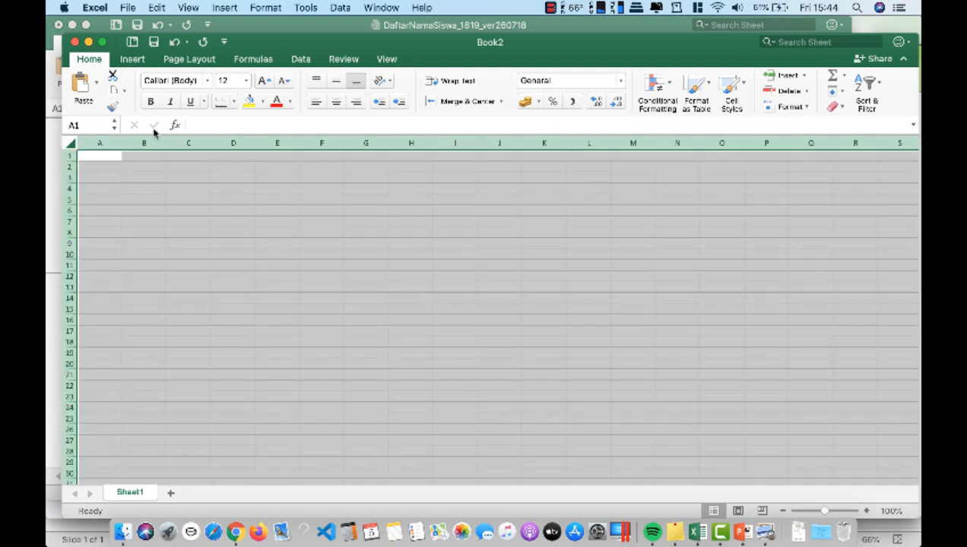
pyautogui.click(76, 81)
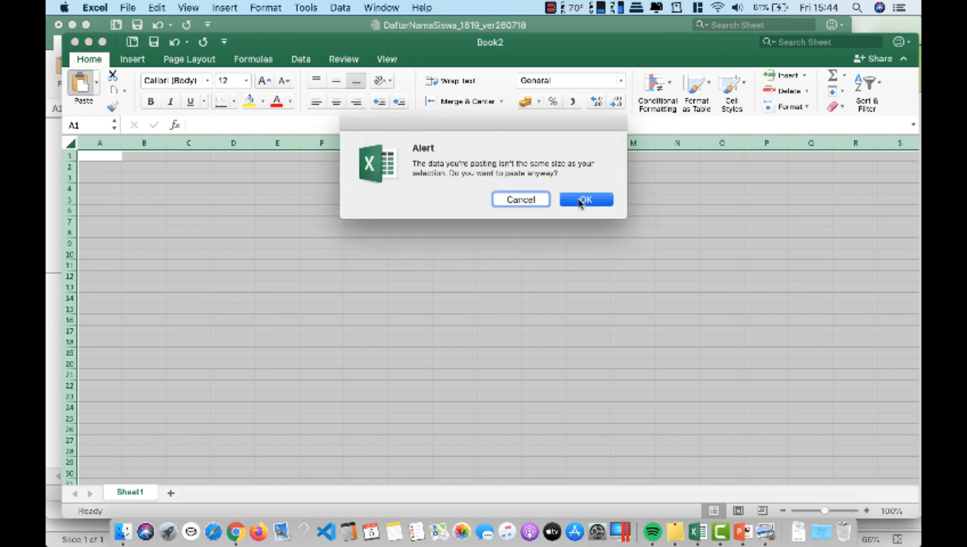
pyautogui.click(583, 200)
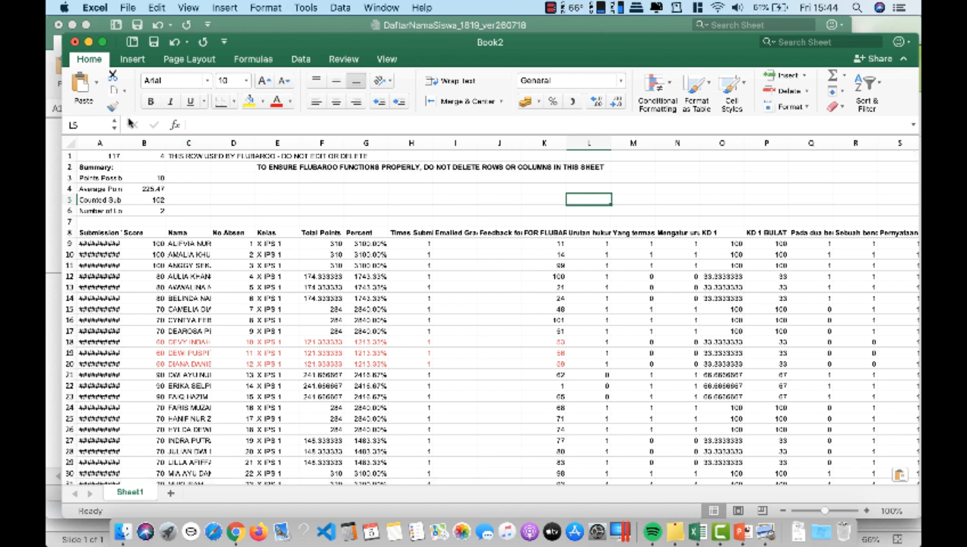
pyautogui.moveTo(122, 143); pyautogui.dragTo(175, 143)
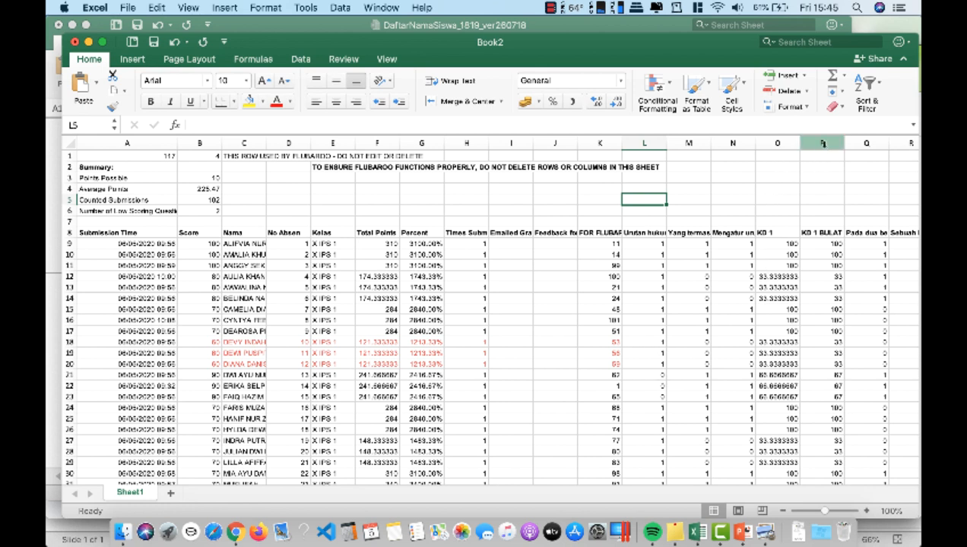
# Review the pasted score columns by highlighting KD 1 BULAT, KD 2 and KD 3 BULAT in turn
pyautogui.click(824, 144)
pyautogui.hscroll(10, 809, 151)
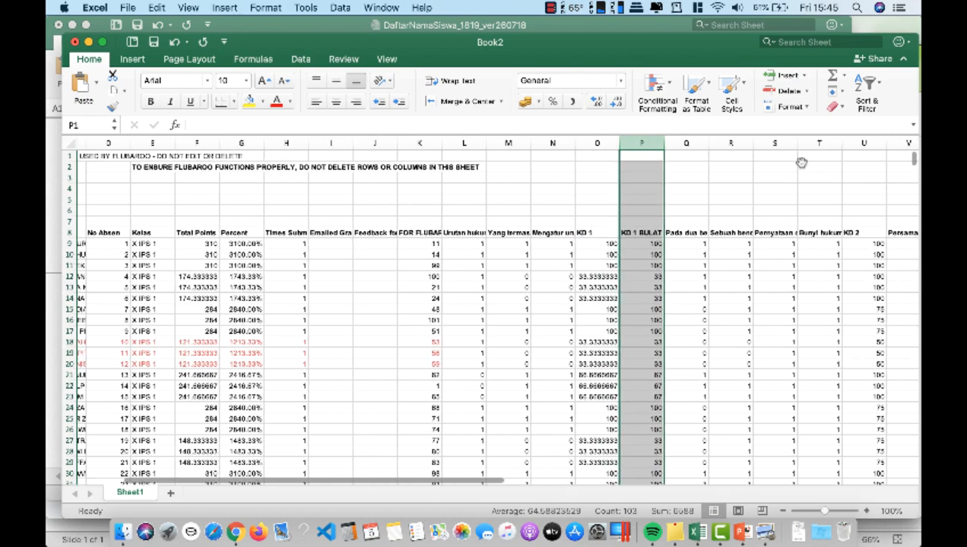
pyautogui.click(643, 143)
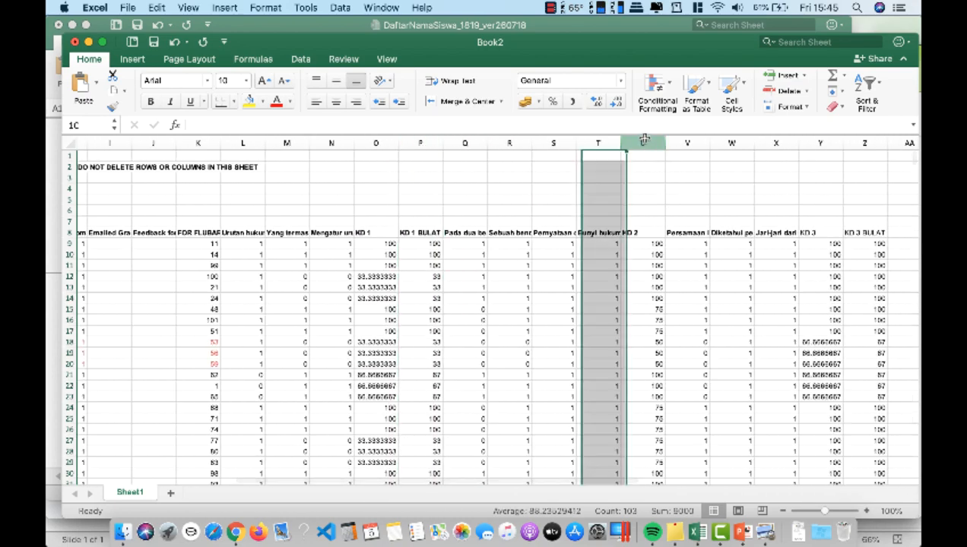
pyautogui.hscroll(2, 787, 173)
pyautogui.scroll(-1, 787, 172)
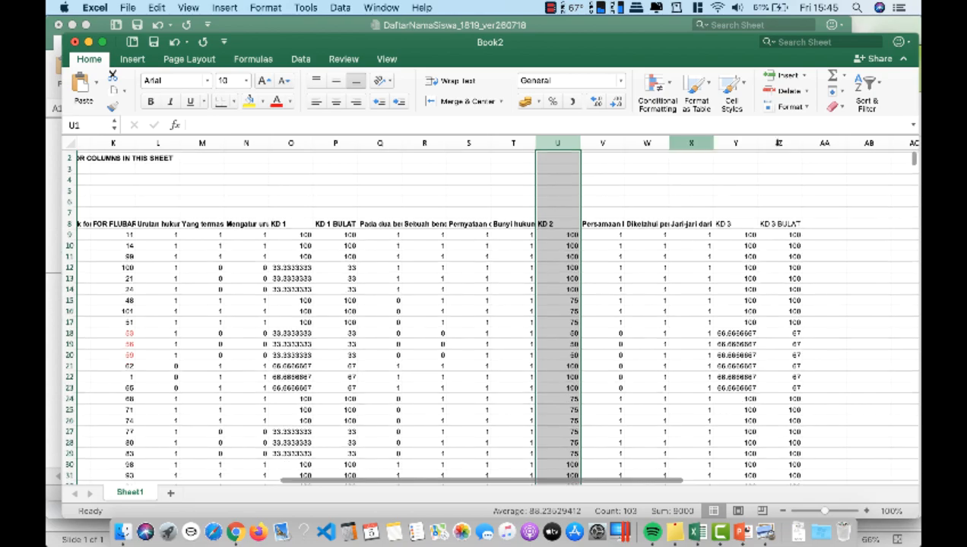
pyautogui.click(784, 143)
# Examine the pasted student rows by class and attendance number, from X IPS 1 through X MIPA 2, and the raw answers below them
pyautogui.scroll(1, 783, 143)
pyautogui.hscroll(-10, 616, 244)
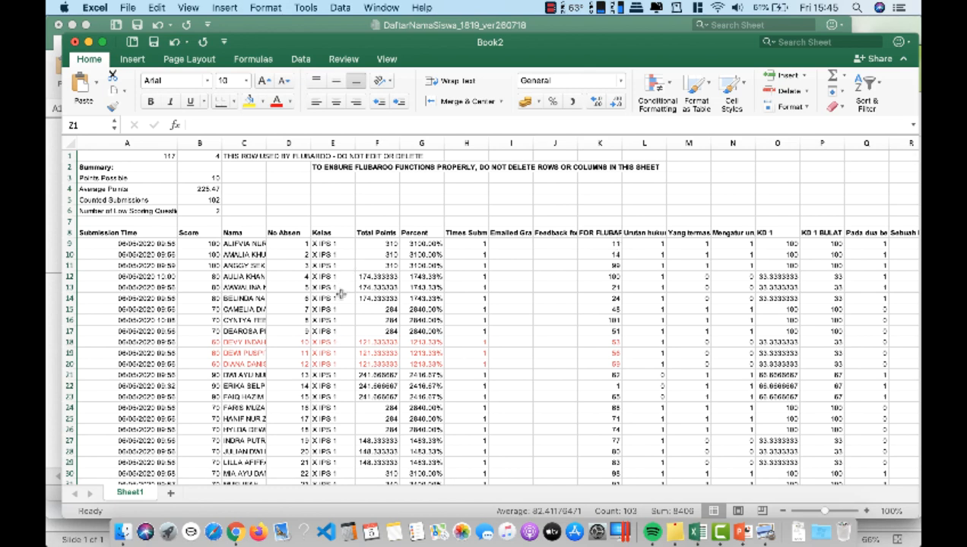
pyautogui.scroll(-10, 342, 294)
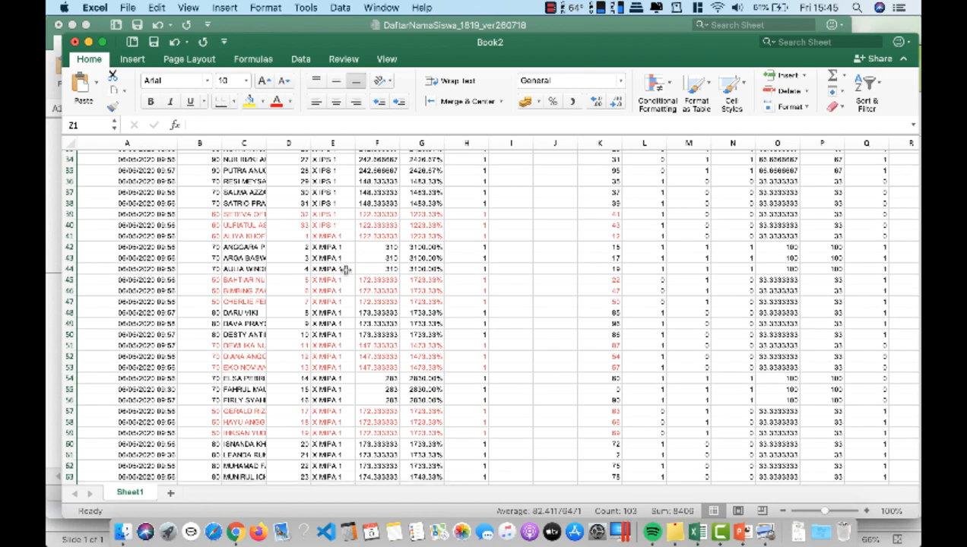
pyautogui.scroll(-1, 345, 269)
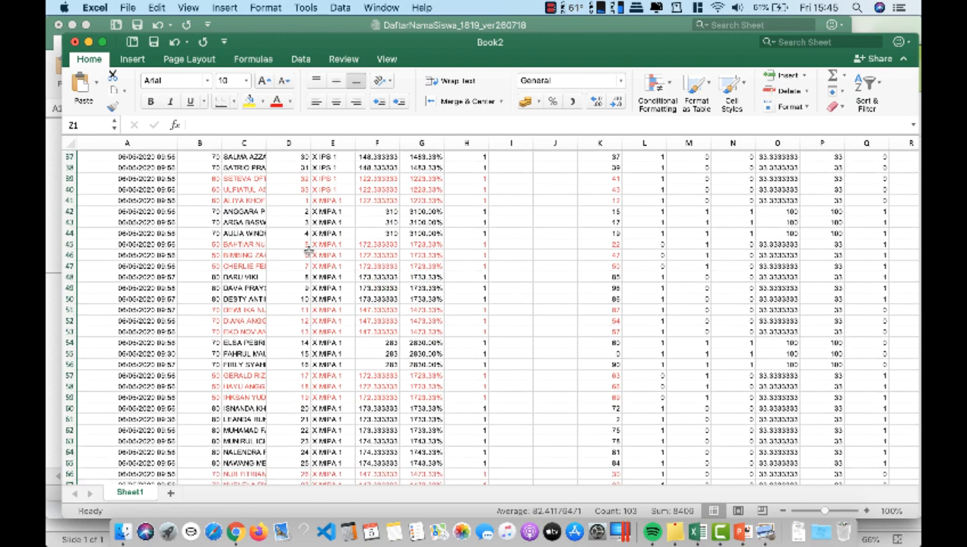
pyautogui.click(307, 199)
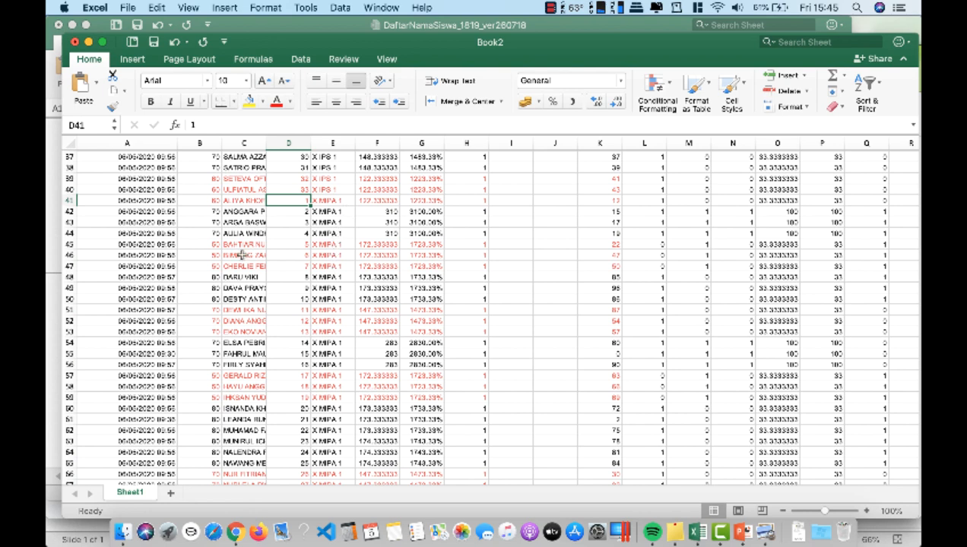
pyautogui.scroll(-5, 311, 344)
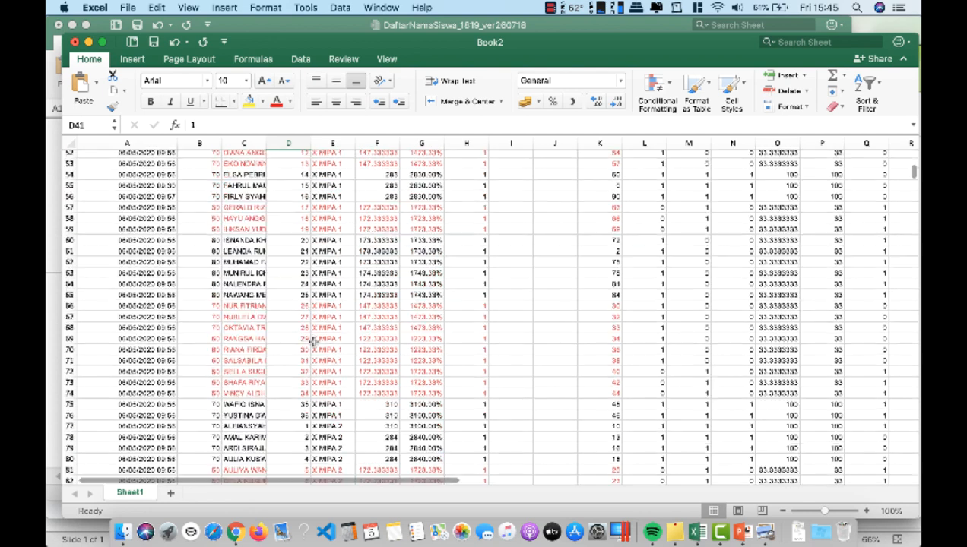
pyautogui.scroll(-15, 312, 343)
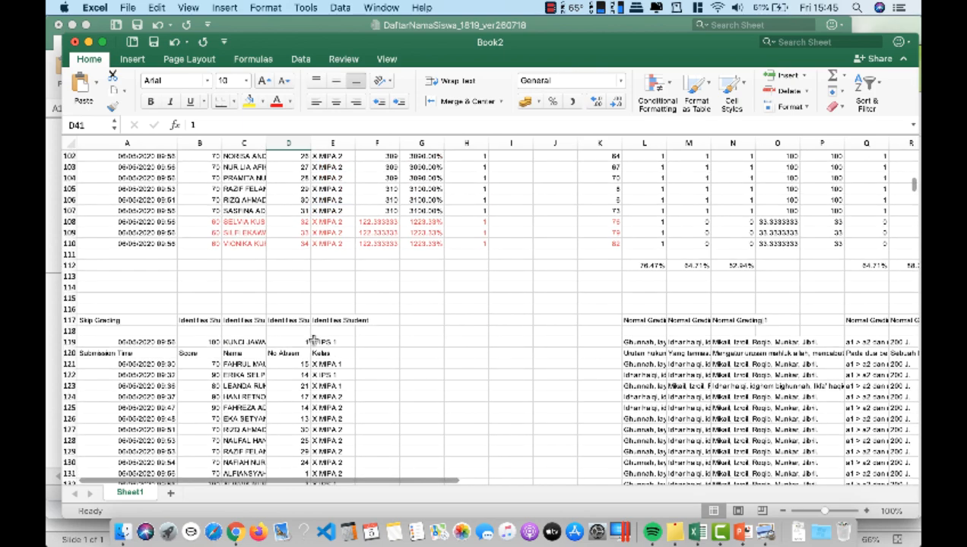
pyautogui.scroll(-3, 312, 340)
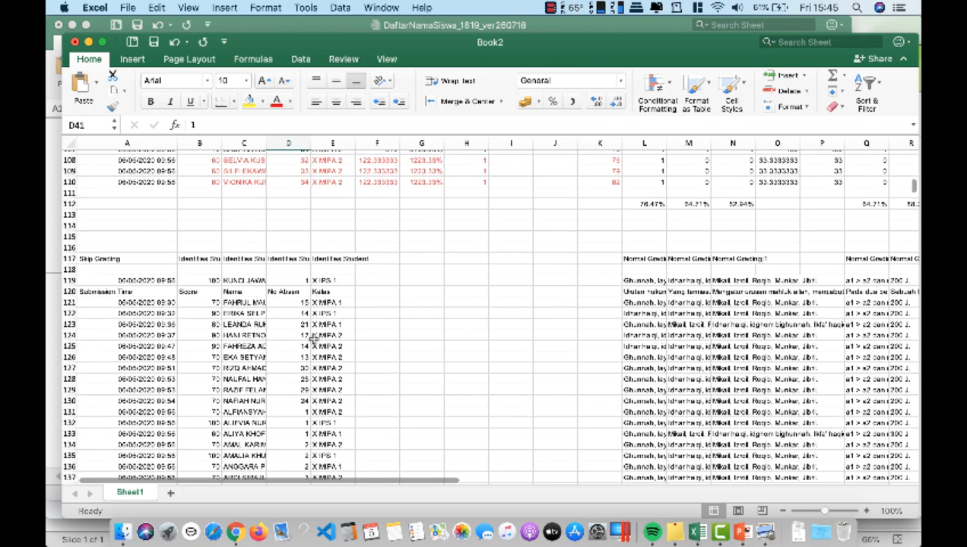
pyautogui.scroll(-20, 313, 339)
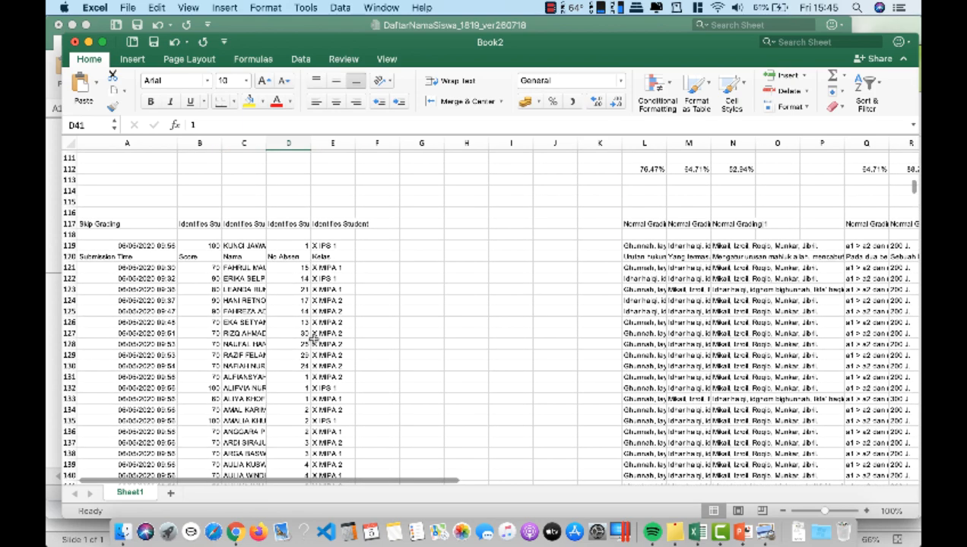
pyautogui.scroll(20, 313, 339)
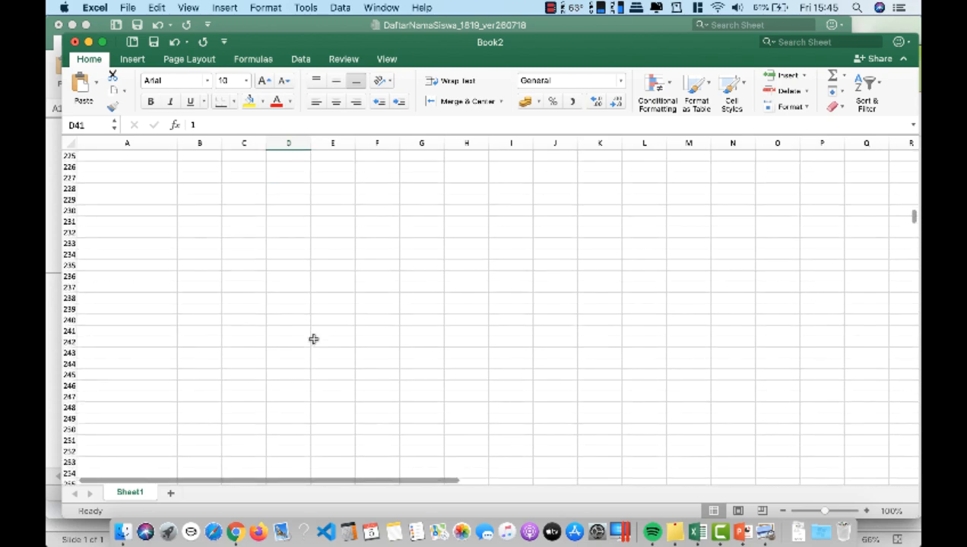
# Examine the full extent of the pasted sheet, from the Flubaroo summary and graded student rows down to the raw answers
pyautogui.scroll(20, 313, 339)
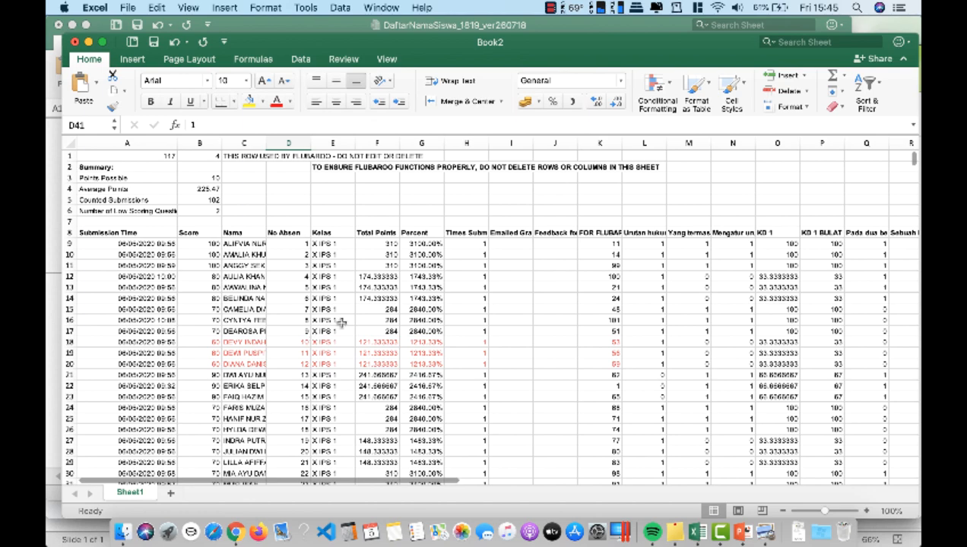
pyautogui.scroll(-20, 360, 312)
pyautogui.scroll(-10, 360, 312)
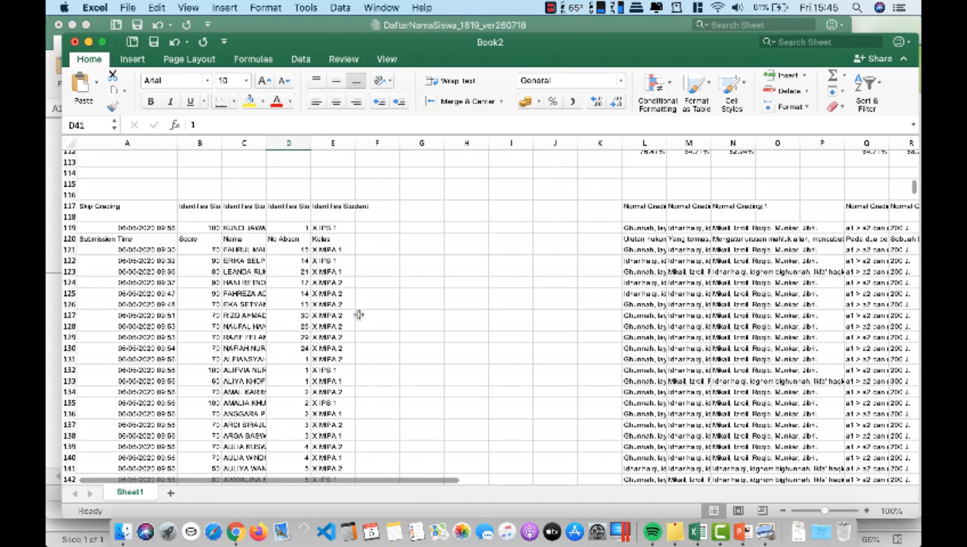
pyautogui.scroll(5, 358, 314)
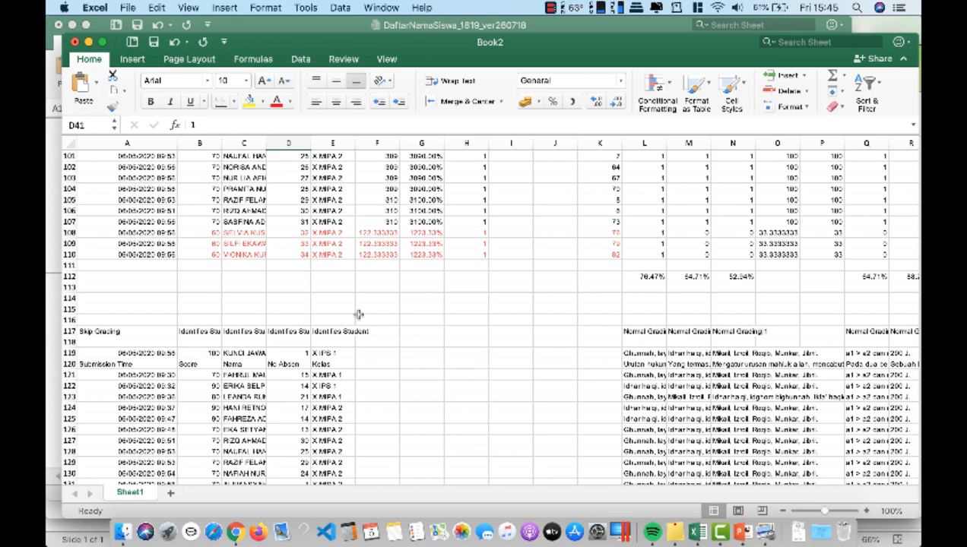
pyautogui.scroll(2, 359, 314)
pyautogui.scroll(20, 359, 314)
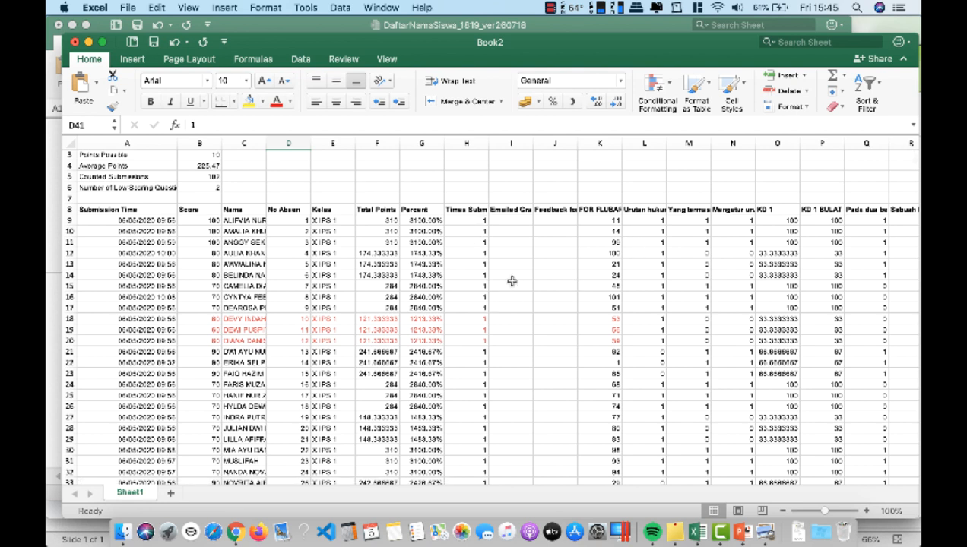
# Check the KD 1 BULAT scores for class X IPS 1, from the column heading to the last students of the class
pyautogui.click(805, 209)
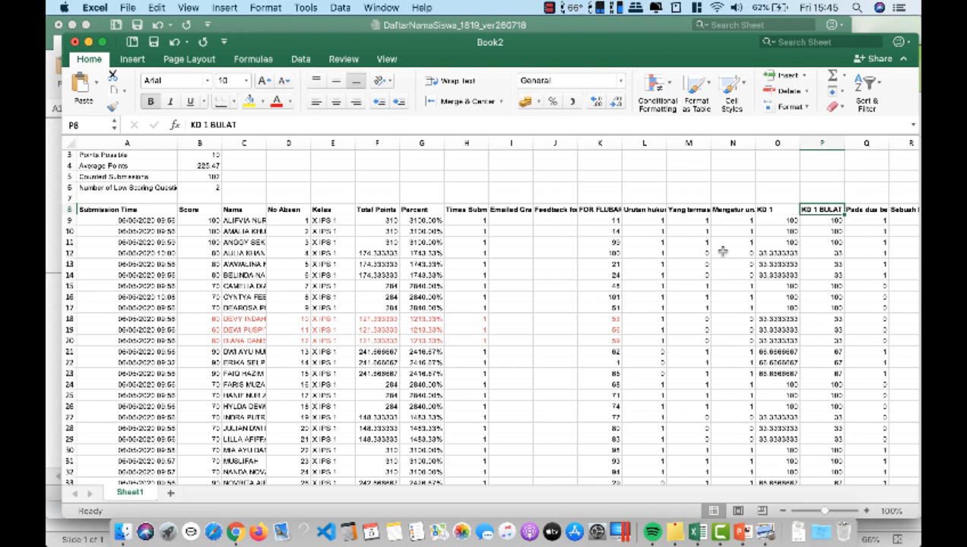
pyautogui.scroll(1, 700, 256)
pyautogui.scroll(-5, 700, 257)
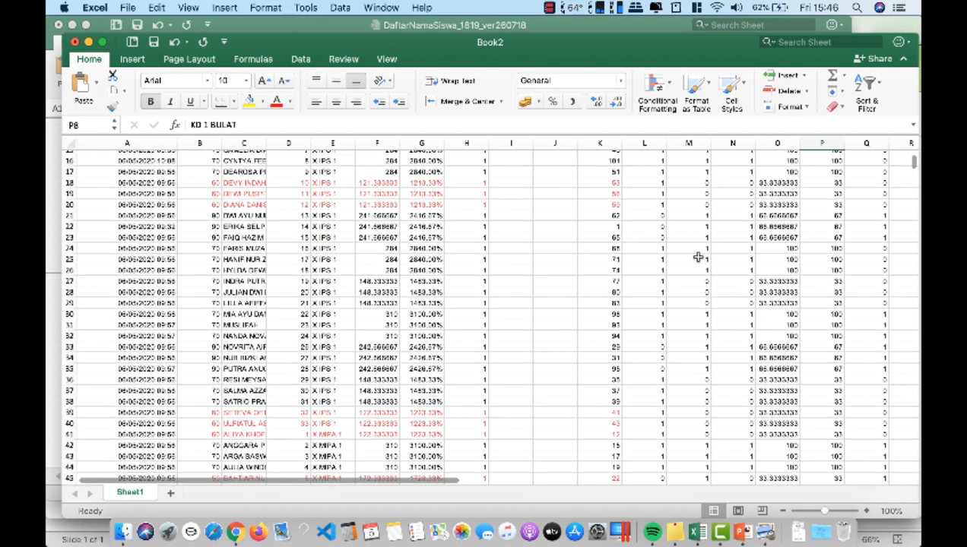
pyautogui.click(332, 415)
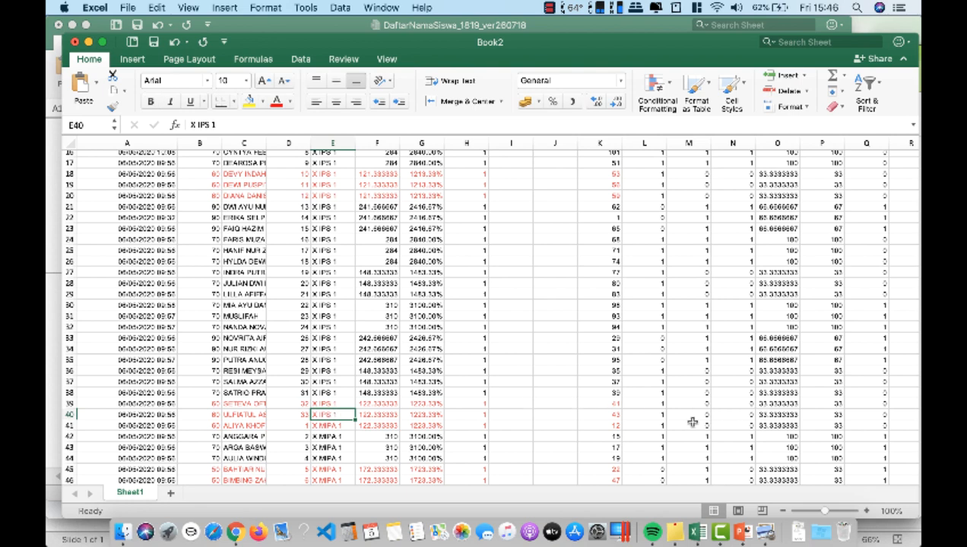
pyautogui.click(828, 403)
pyautogui.scroll(5, 827, 395)
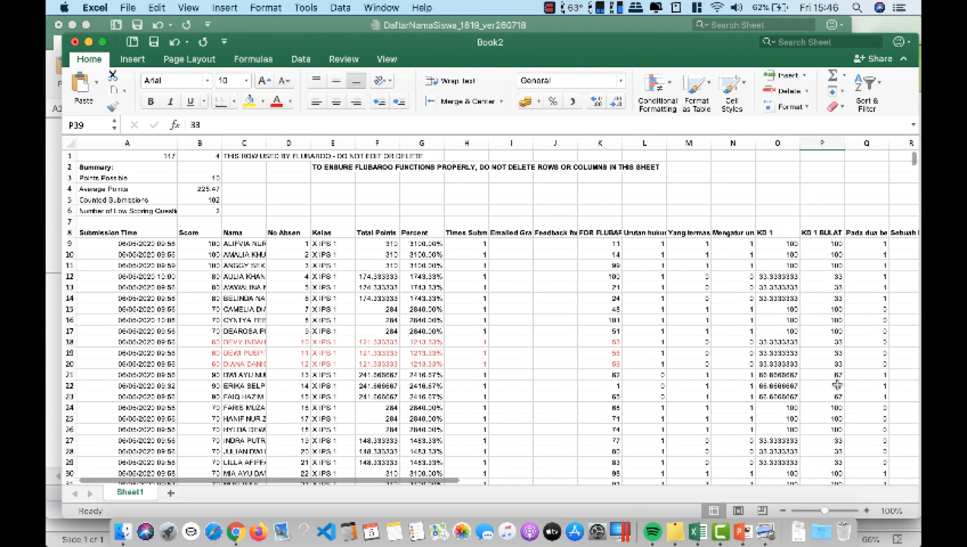